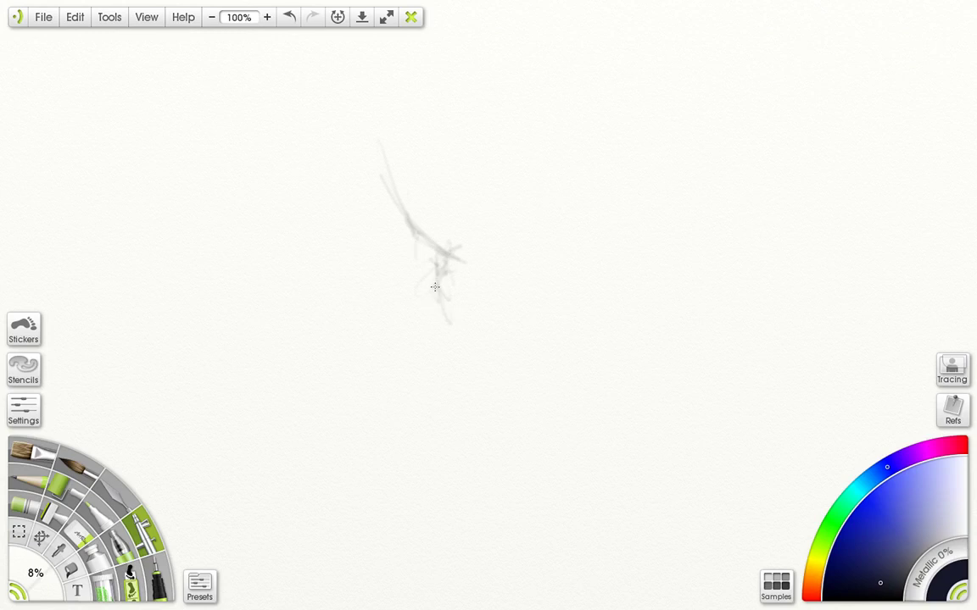
Step: Sketch a faint diagonal line and a small looped cluster of strokes beside the first gray lines
mouse_move(377, 201)
left_mouse_down()
mouse_move(408, 281)
mouse_move(368, 276)
mouse_move(406, 279)
mouse_move(372, 308)
mouse_move(373, 323)
mouse_move(370, 305)
mouse_move(395, 358)
left_mouse_up()
mouse_move(358, 310)
left_mouse_down()
mouse_move(384, 317)
mouse_move(373, 311)
mouse_move(360, 334)
mouse_move(348, 308)
mouse_move(338, 321)
mouse_move(346, 335)
mouse_move(329, 323)
mouse_move(337, 298)
left_mouse_up()
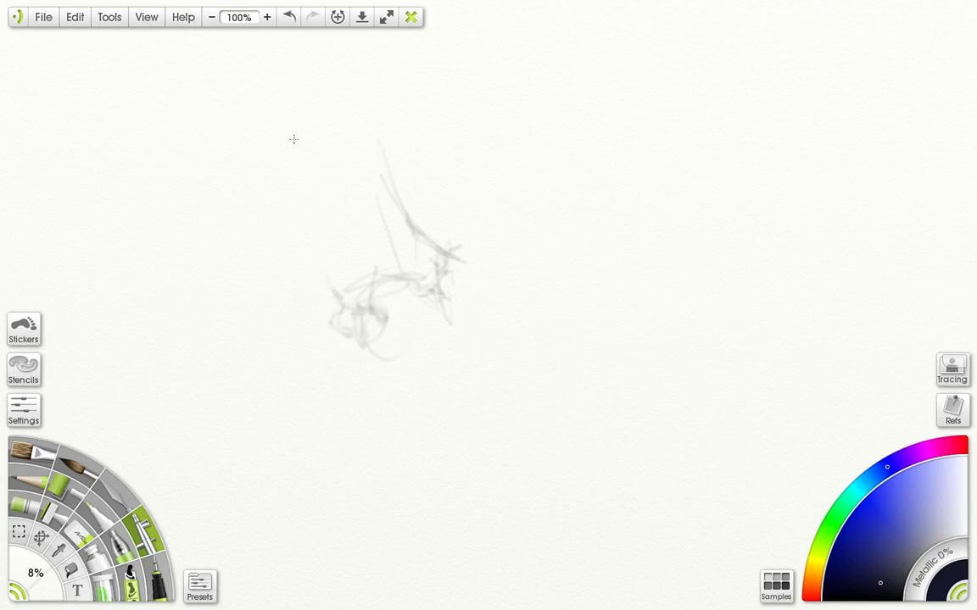
Step: With the canvas at 75% zoom, sketch loose arcs and small facial marks beside the cluster to rough out a rounded head shape
left_click(211, 16)
left_click(211, 17)
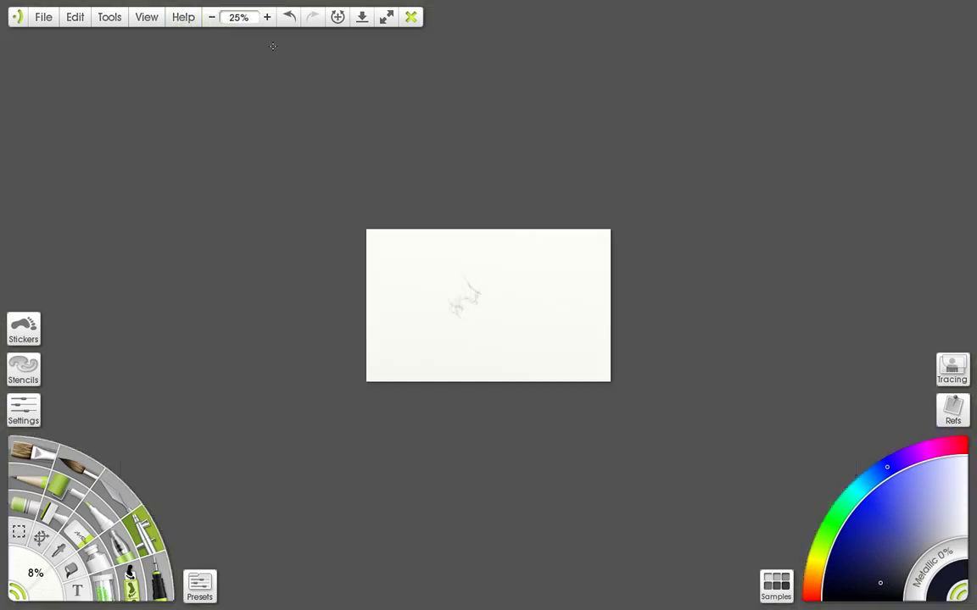
left_click(267, 17)
left_click(267, 17)
left_click_drag(400, 206, 330, 218)
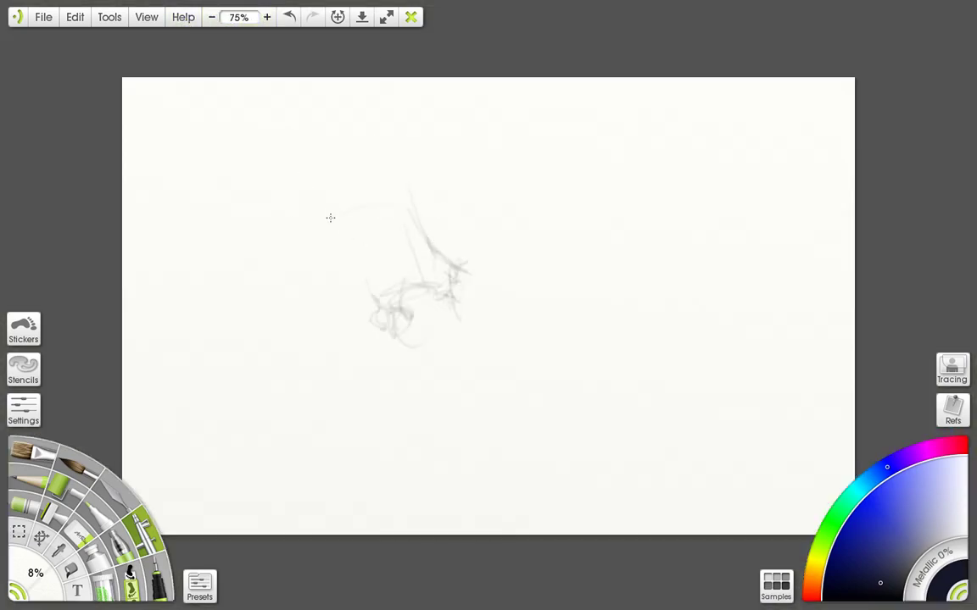
mouse_move(441, 214)
left_mouse_down()
mouse_move(355, 238)
mouse_move(326, 219)
left_mouse_up()
left_click_drag(326, 262, 325, 263)
left_click_drag(340, 297, 327, 323)
mouse_move(289, 283)
left_mouse_down()
mouse_move(304, 286)
mouse_move(265, 270)
left_mouse_up()
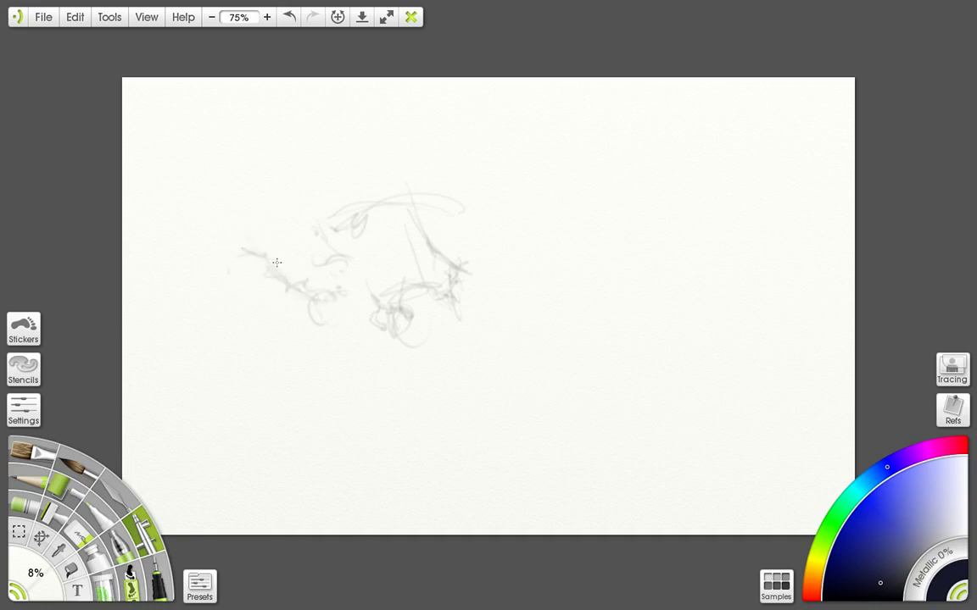
mouse_move(228, 199)
left_mouse_down()
mouse_move(262, 167)
mouse_move(301, 163)
left_mouse_up()
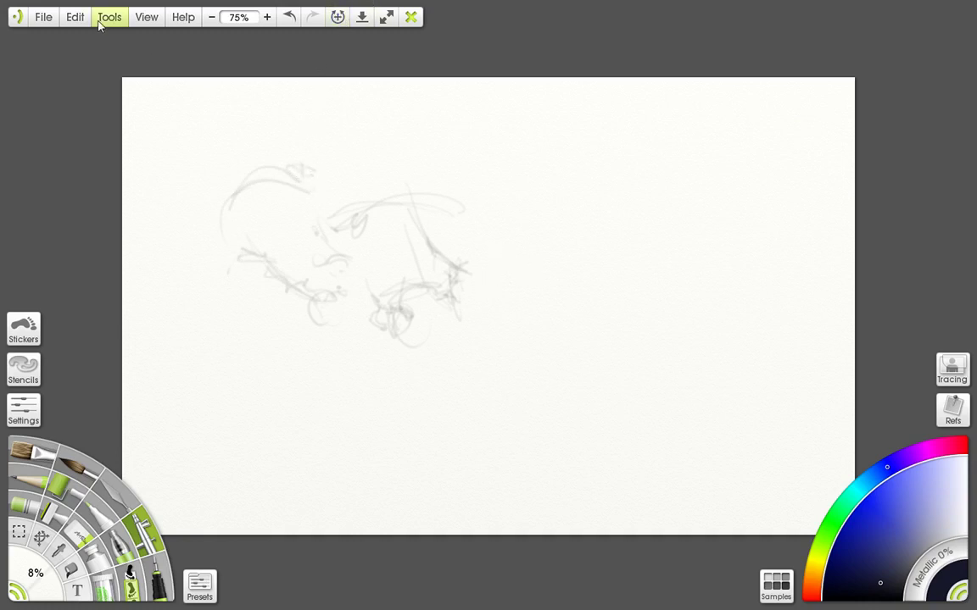
Step: Rotate the canvas and sketch long curved lines with a jagged, curly contour along the outside of the head shape
left_click_drag(103, 84, 57, 63)
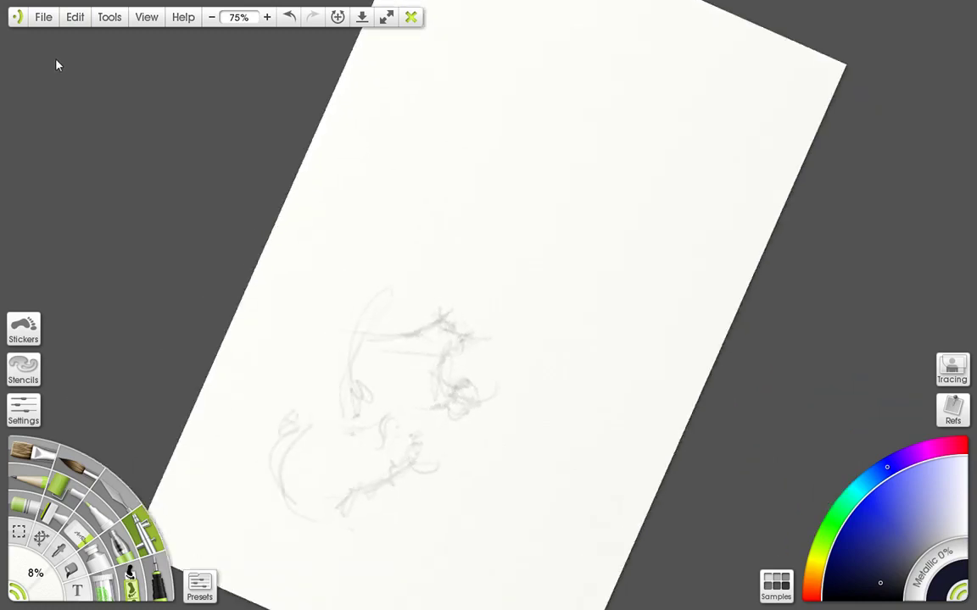
mouse_move(290, 378)
left_mouse_down()
mouse_move(303, 396)
mouse_move(385, 356)
left_mouse_up()
mouse_move(308, 329)
left_mouse_down()
mouse_move(405, 332)
mouse_move(399, 313)
left_mouse_up()
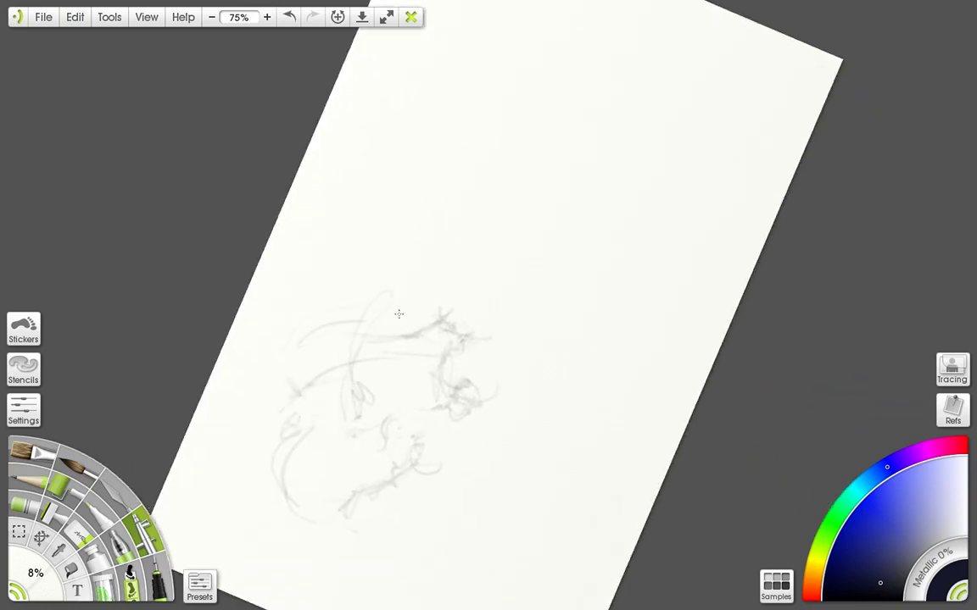
left_click_drag(297, 321, 337, 333)
mouse_move(277, 344)
left_mouse_down()
mouse_move(306, 319)
mouse_move(335, 354)
left_mouse_up()
left_click_drag(283, 285, 310, 343)
mouse_move(259, 383)
left_mouse_down()
mouse_move(285, 417)
mouse_move(255, 421)
mouse_move(266, 465)
mouse_move(304, 499)
left_mouse_up()
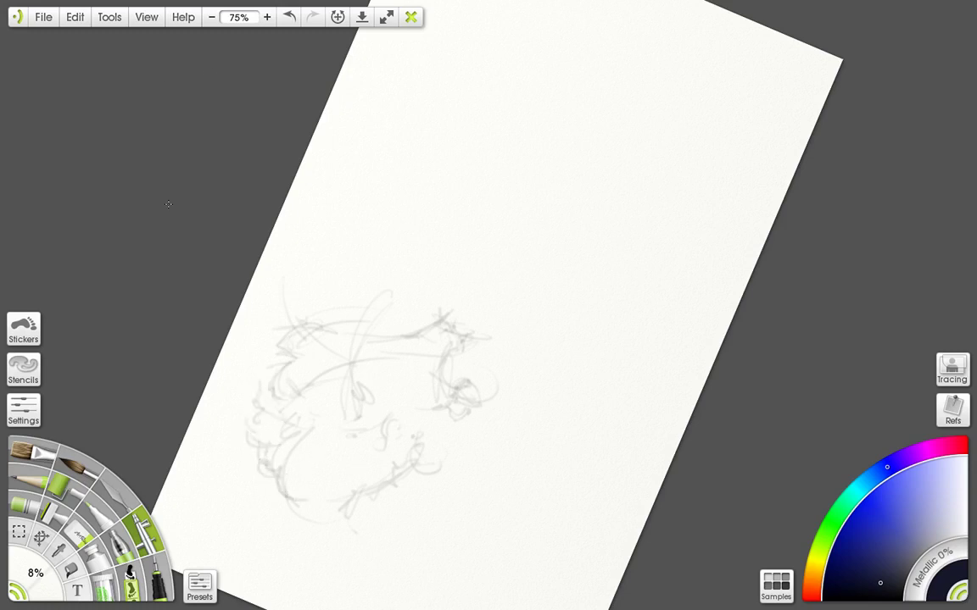
Step: Add a dark slanted line across the curved lines and short converging strokes near the page edge
left_click(22, 417)
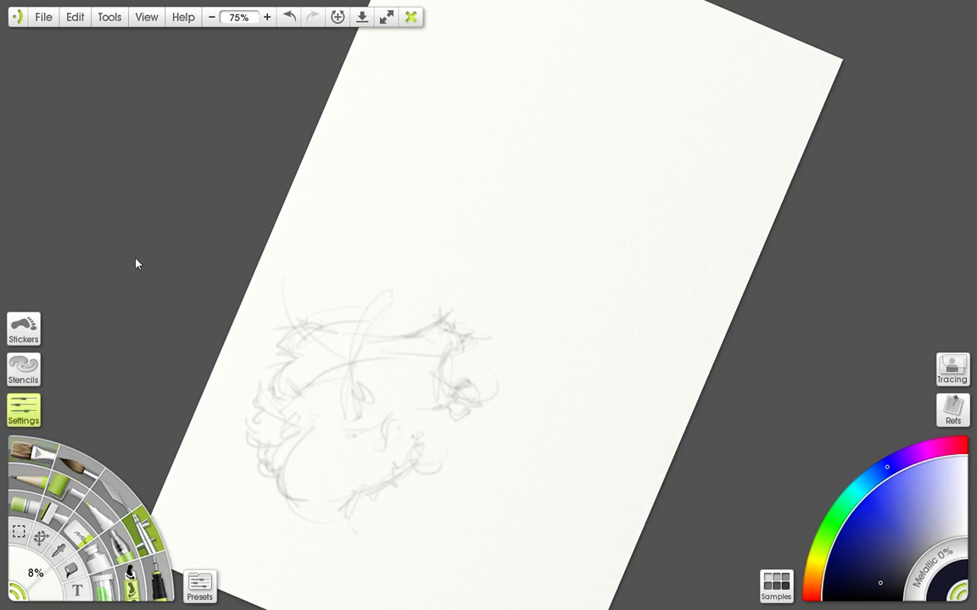
left_click_drag(276, 269, 299, 348)
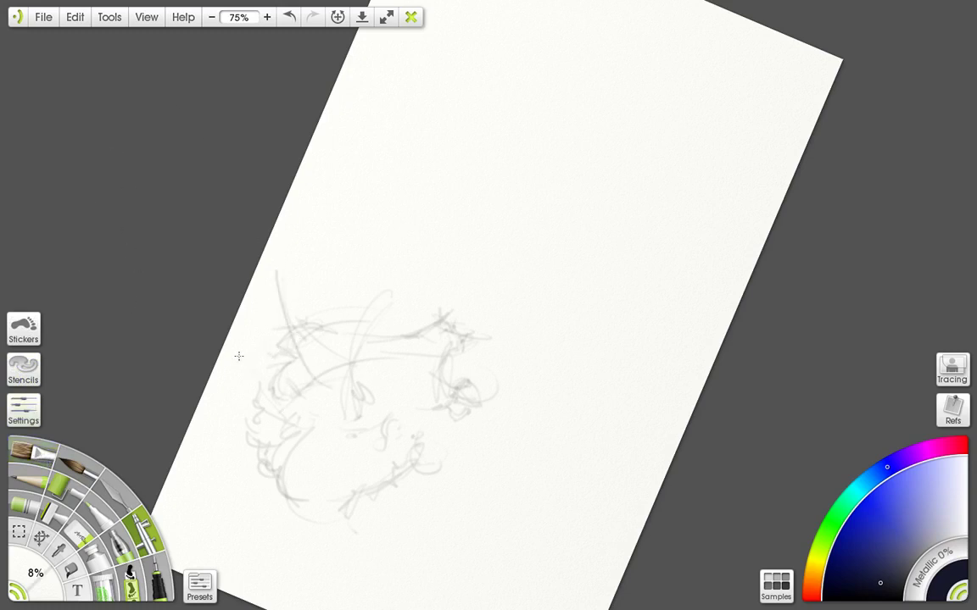
mouse_move(218, 387)
left_mouse_down()
mouse_move(235, 395)
mouse_move(221, 405)
mouse_move(280, 402)
left_mouse_up()
left_click_drag(208, 417, 280, 404)
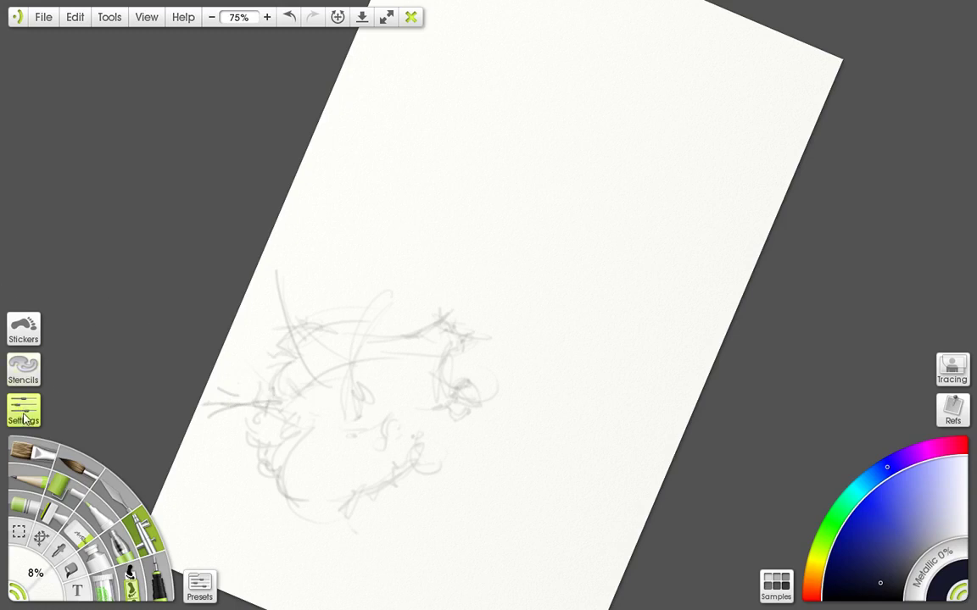
Step: Undo the last two converging strokes, then sketch parallel lines from the page edge and curly hair loops around the head
left_click(289, 19)
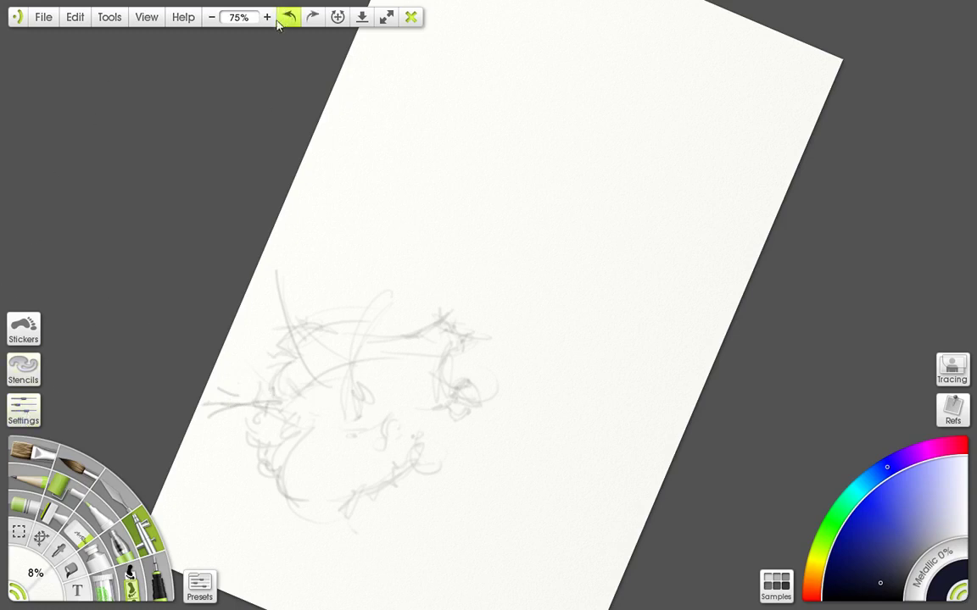
left_click(288, 18)
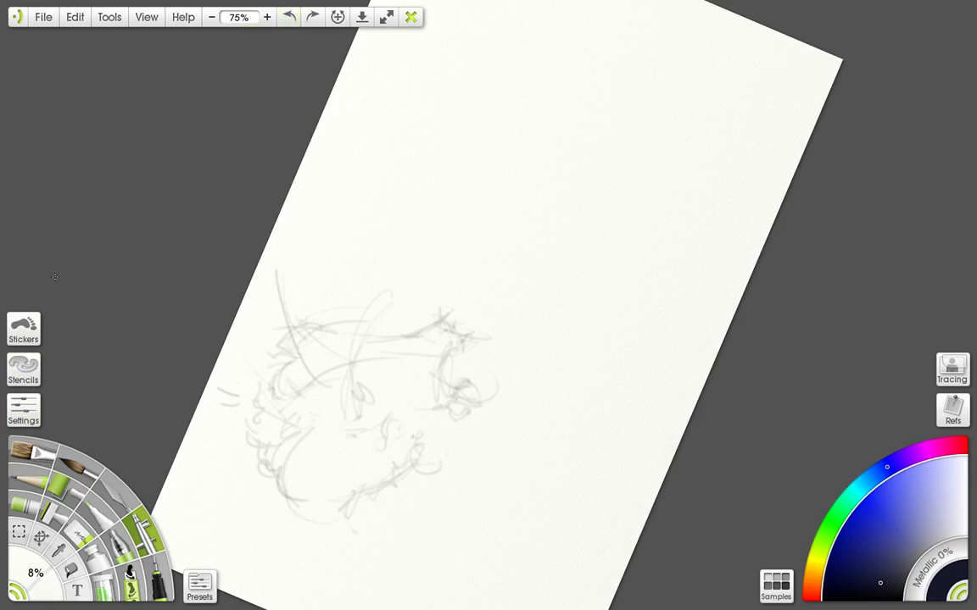
left_click(27, 407)
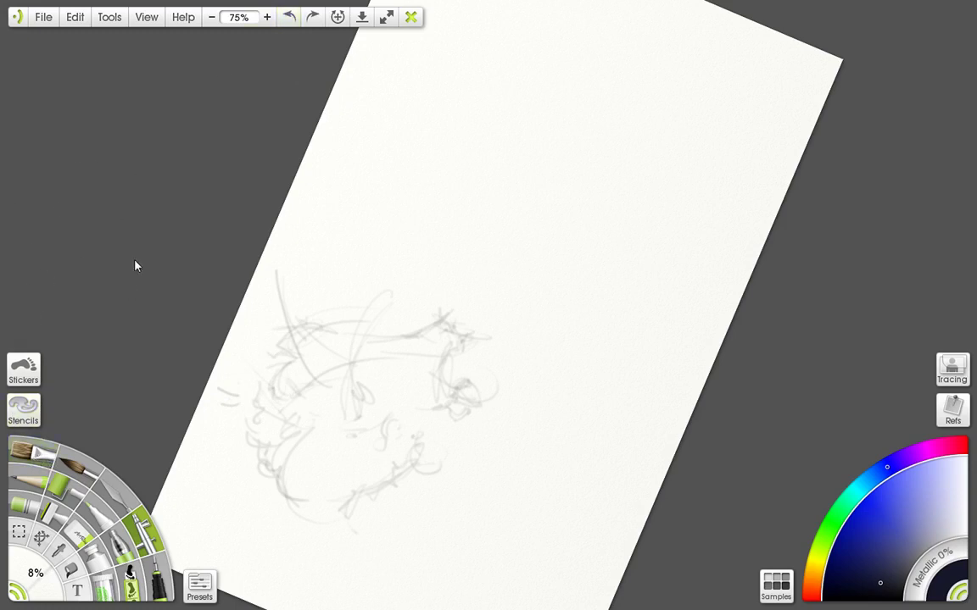
left_click_drag(234, 346, 270, 370)
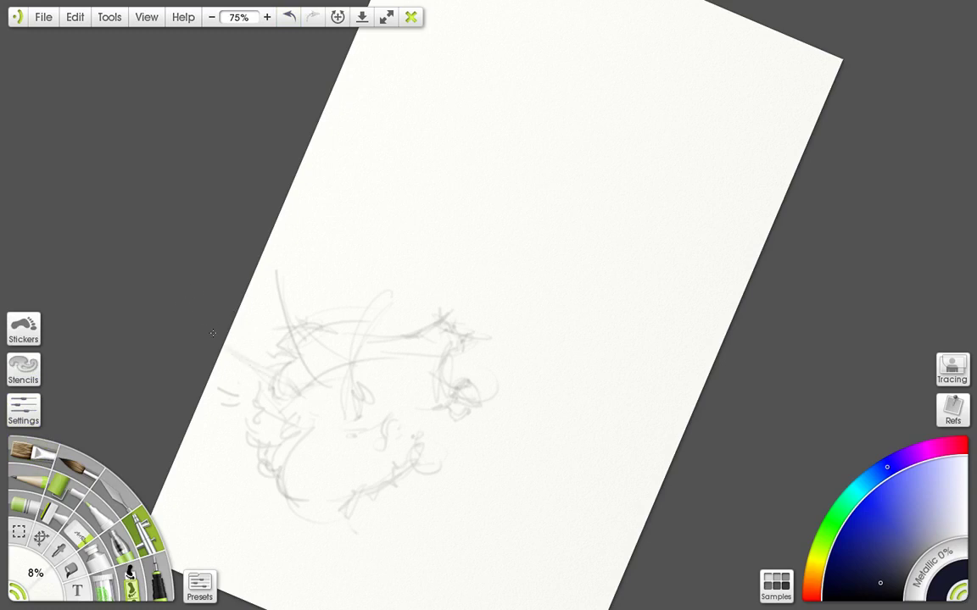
left_click_drag(233, 340, 293, 383)
left_click_drag(270, 339, 316, 390)
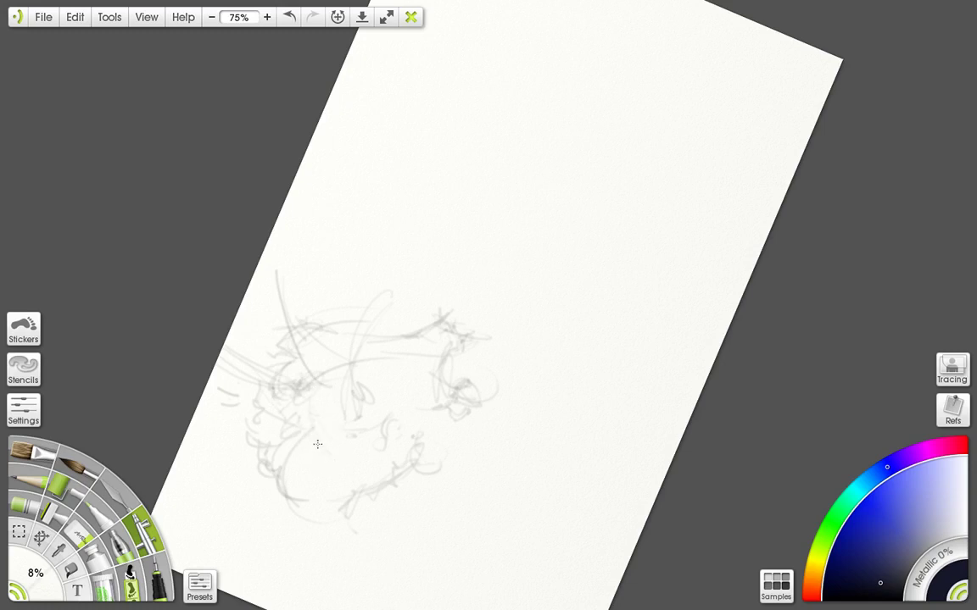
left_click_drag(329, 482, 327, 495)
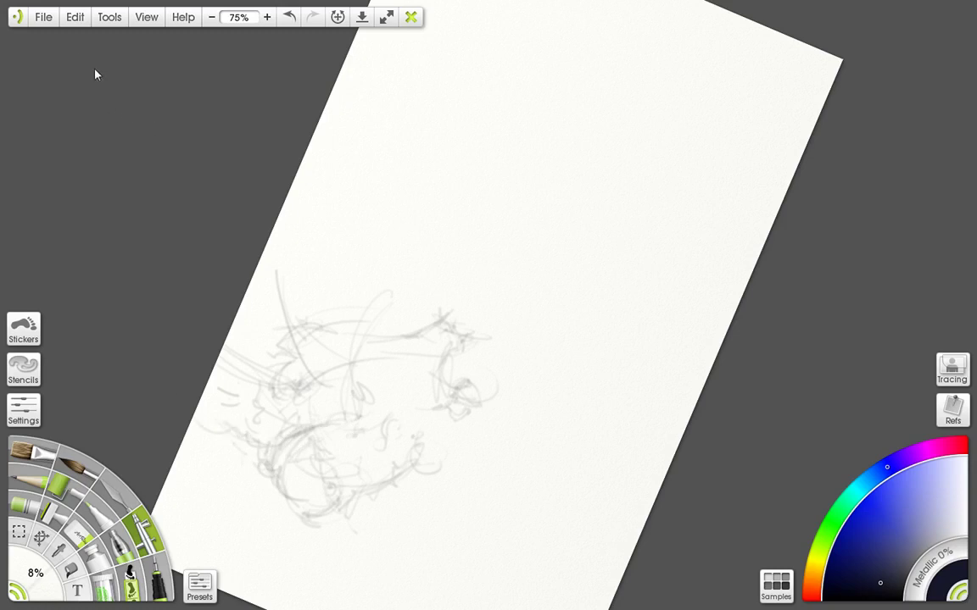
Step: Rotate the canvas and sketch long diagonal strokes crossing the figure, ending in a pointed shape beyond the head
left_click_drag(120, 124, 100, 70)
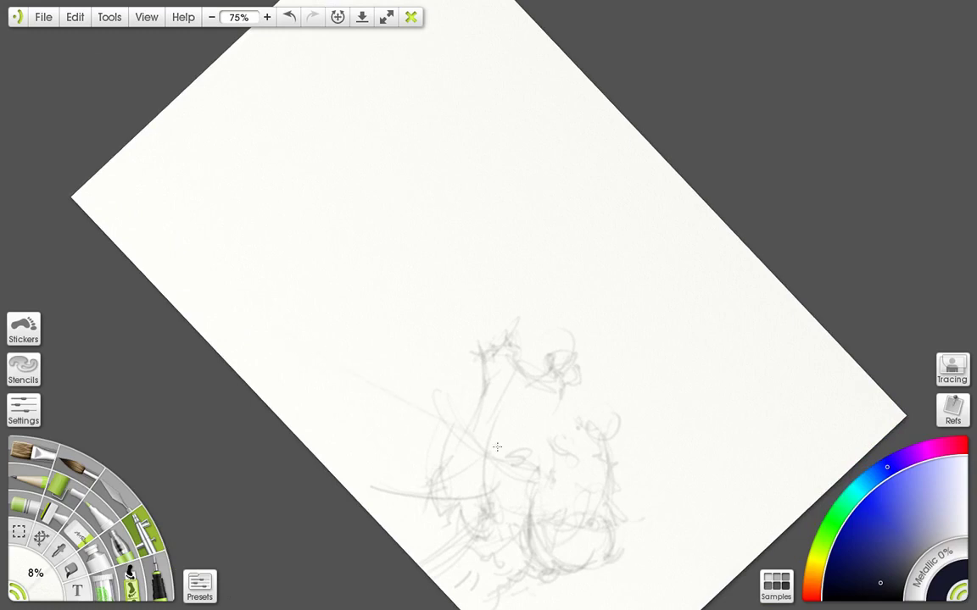
mouse_move(324, 340)
left_mouse_down()
mouse_move(468, 432)
mouse_move(585, 480)
left_mouse_up()
left_click_drag(341, 337, 534, 451)
mouse_move(418, 345)
left_mouse_down()
mouse_move(395, 330)
mouse_move(398, 338)
left_mouse_up()
left_click_drag(374, 305, 566, 390)
left_click_drag(473, 299, 469, 312)
left_click_drag(444, 313, 486, 316)
mouse_move(323, 252)
left_mouse_down()
mouse_move(356, 338)
mouse_move(412, 377)
mouse_move(469, 401)
mouse_move(573, 420)
mouse_move(495, 419)
mouse_move(566, 414)
mouse_move(574, 404)
mouse_move(628, 409)
left_mouse_up()
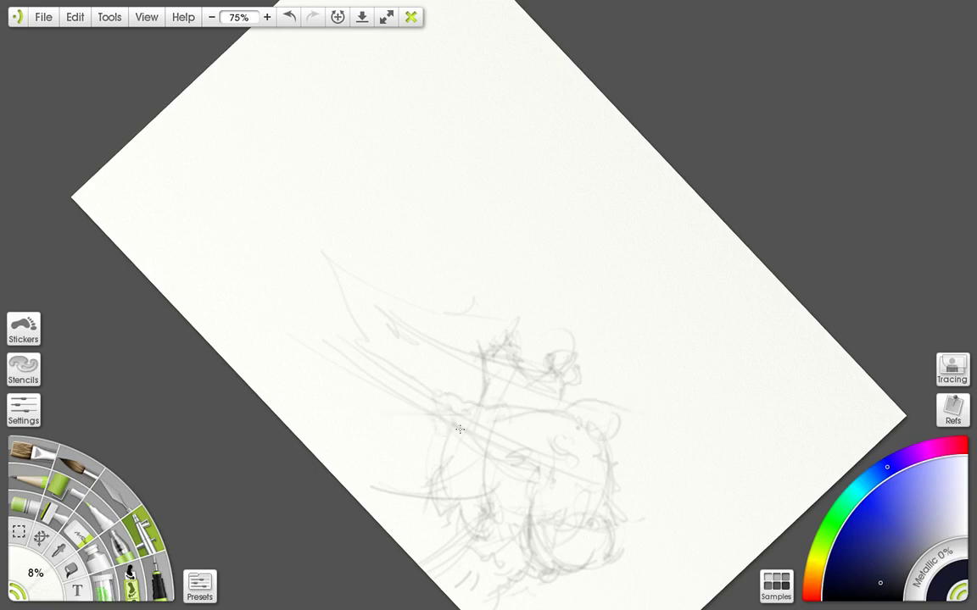
Step: Sketch a crescent blade shape under the diagonal lines and a wide dome-like arc over the small looped cluster
left_click_drag(402, 460, 366, 390)
left_click_drag(401, 458, 411, 353)
mouse_move(359, 329)
left_mouse_down()
mouse_move(397, 337)
mouse_move(365, 325)
mouse_move(464, 313)
mouse_move(466, 284)
mouse_move(487, 277)
mouse_move(474, 279)
mouse_move(552, 281)
mouse_move(522, 276)
mouse_move(620, 314)
left_mouse_up()
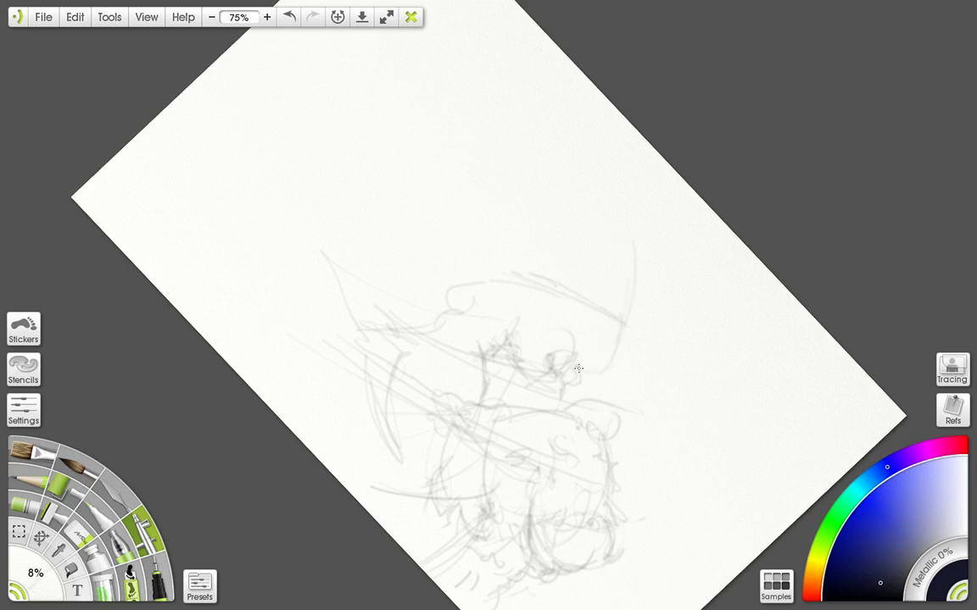
left_click_drag(578, 368, 612, 369)
Step: Rotate the canvas and sketch long tapering spikes and crossing strokes radiating from the middle of the figure
left_click_drag(125, 116, 89, 85)
left_click_drag(357, 234, 458, 309)
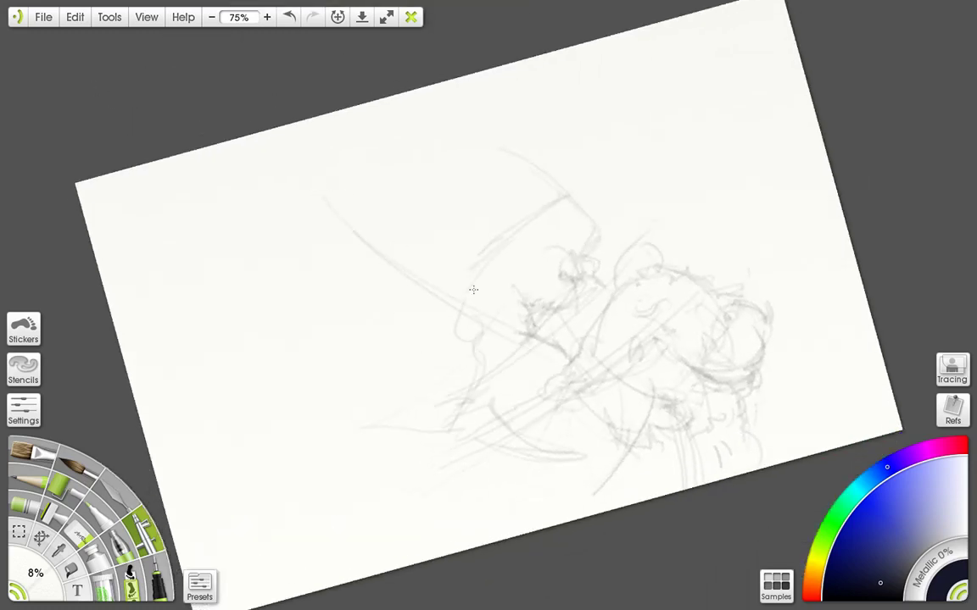
left_click_drag(314, 205, 473, 290)
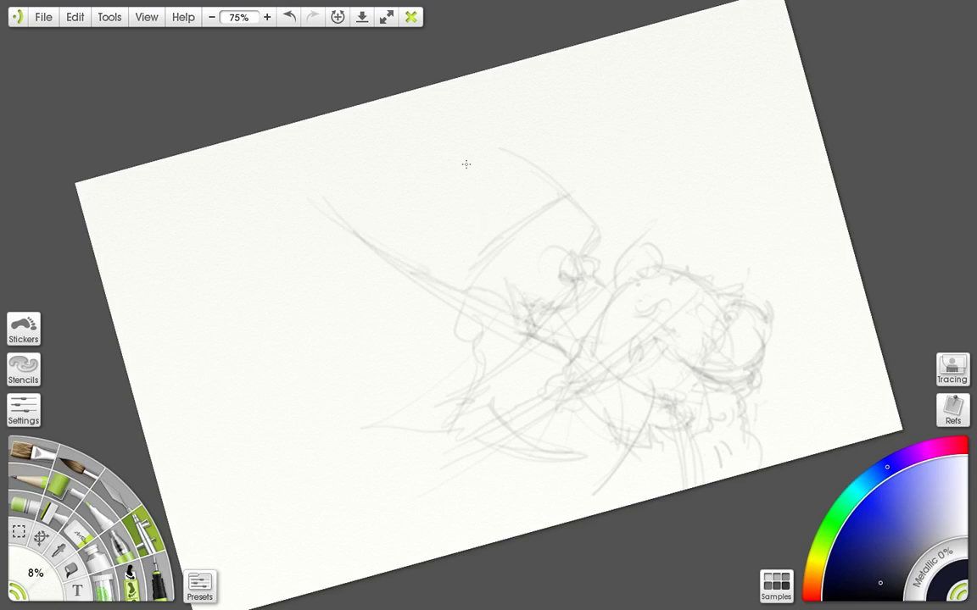
left_click_drag(450, 124, 515, 321)
left_click_drag(464, 155, 498, 211)
mouse_move(519, 172)
left_mouse_down()
mouse_move(513, 209)
mouse_move(490, 228)
left_mouse_up()
left_click_drag(551, 165, 455, 239)
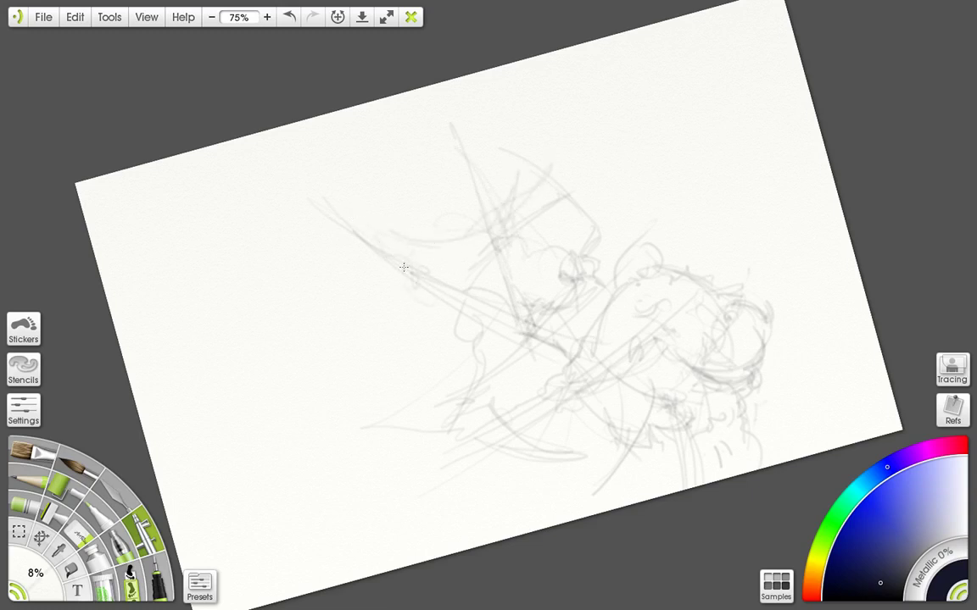
Step: Sketch a hooked curve and a second small face shape beneath the long tapering spike
left_click_drag(350, 296, 427, 269)
mouse_move(377, 205)
left_mouse_down()
mouse_move(387, 285)
mouse_move(424, 363)
mouse_move(438, 328)
left_mouse_up()
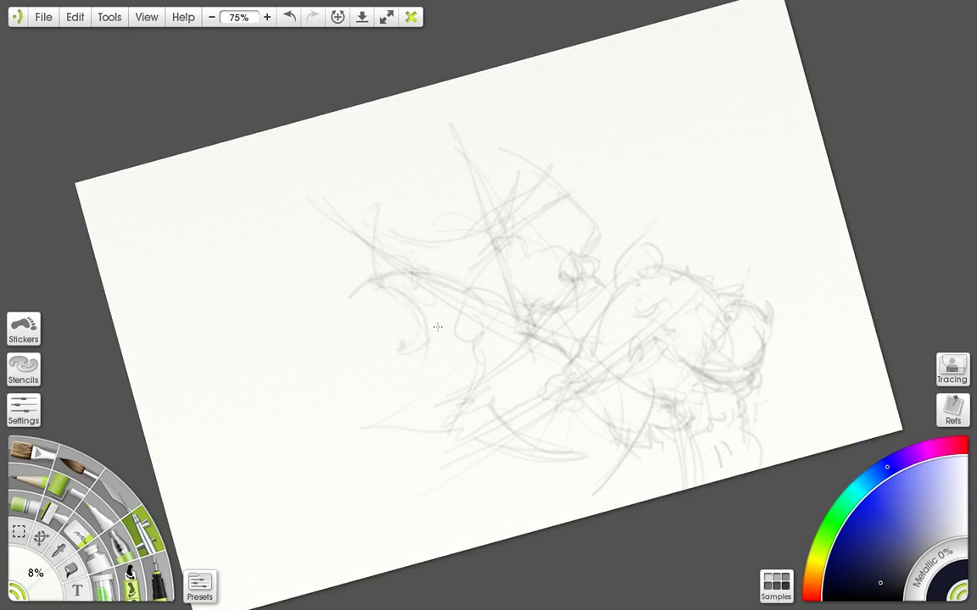
left_click_drag(374, 330, 427, 335)
left_click_drag(363, 348, 410, 335)
mouse_move(364, 330)
left_mouse_down()
mouse_move(380, 364)
mouse_move(428, 359)
mouse_move(377, 392)
mouse_move(453, 367)
left_mouse_up()
Step: Rotate the canvas and sketch loops, curls and a long wavy contour around the second face and toward both page edges
left_click_drag(120, 115, 107, 83)
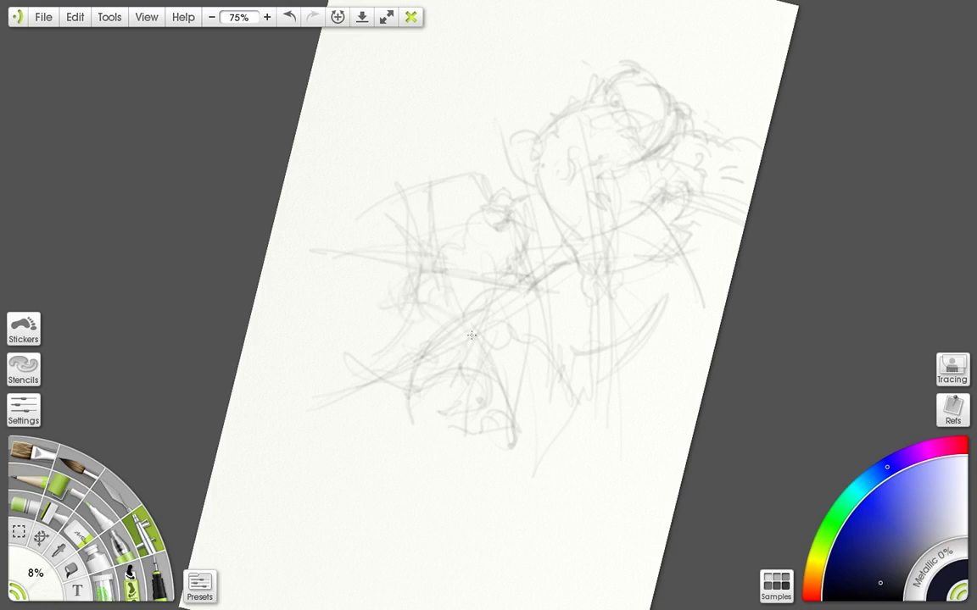
mouse_move(419, 353)
left_mouse_down()
mouse_move(400, 357)
mouse_move(424, 358)
left_mouse_up()
mouse_move(321, 346)
left_mouse_down()
mouse_move(358, 375)
mouse_move(336, 365)
mouse_move(355, 387)
mouse_move(311, 365)
mouse_move(486, 356)
mouse_move(462, 339)
mouse_move(484, 334)
mouse_move(525, 369)
mouse_move(639, 403)
mouse_move(681, 352)
mouse_move(669, 407)
mouse_move(647, 404)
mouse_move(645, 441)
mouse_move(488, 449)
mouse_move(360, 429)
mouse_move(287, 443)
mouse_move(235, 365)
mouse_move(246, 373)
mouse_move(277, 365)
mouse_move(335, 410)
mouse_move(395, 411)
mouse_move(374, 409)
mouse_move(477, 431)
mouse_move(537, 322)
left_mouse_up()
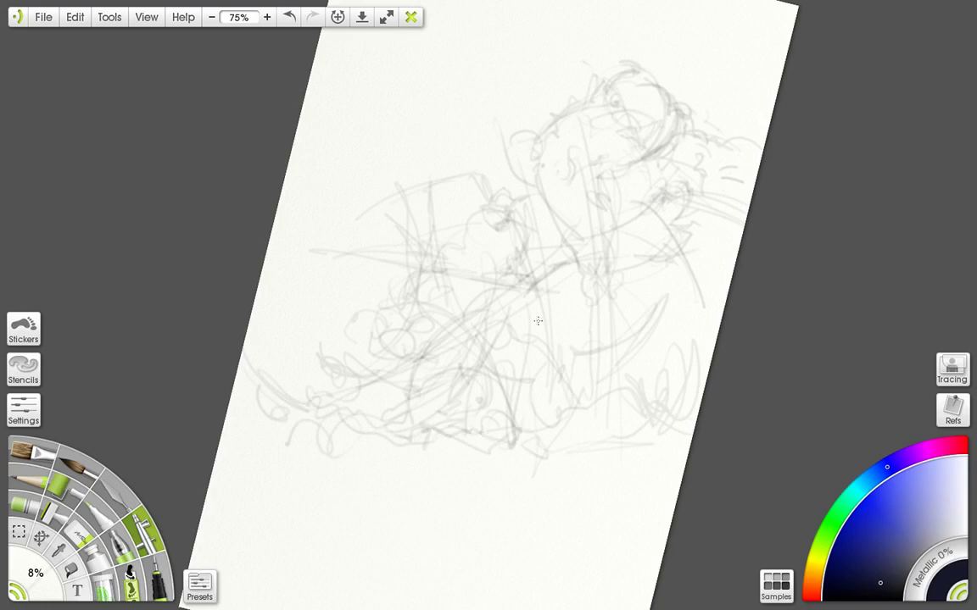
left_click_drag(523, 426, 572, 420)
Step: Rotate the canvas and add a sweeping arc past the second face with curved strokes between the two heads
left_click_drag(116, 115, 80, 68)
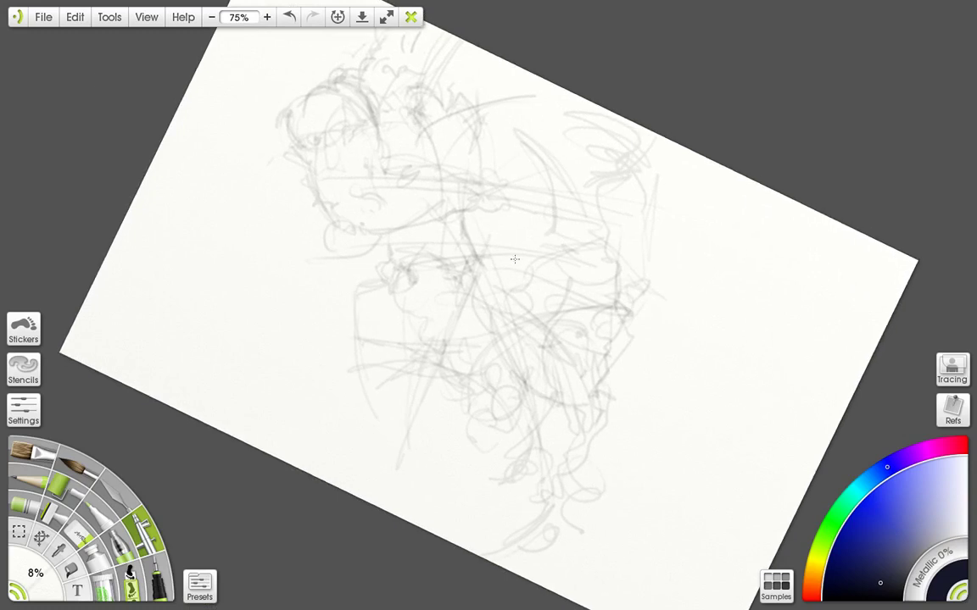
mouse_move(535, 257)
left_mouse_down()
mouse_move(615, 253)
mouse_move(685, 307)
left_mouse_up()
mouse_move(594, 251)
left_mouse_down()
mouse_move(653, 280)
mouse_move(581, 252)
mouse_move(531, 156)
left_mouse_up()
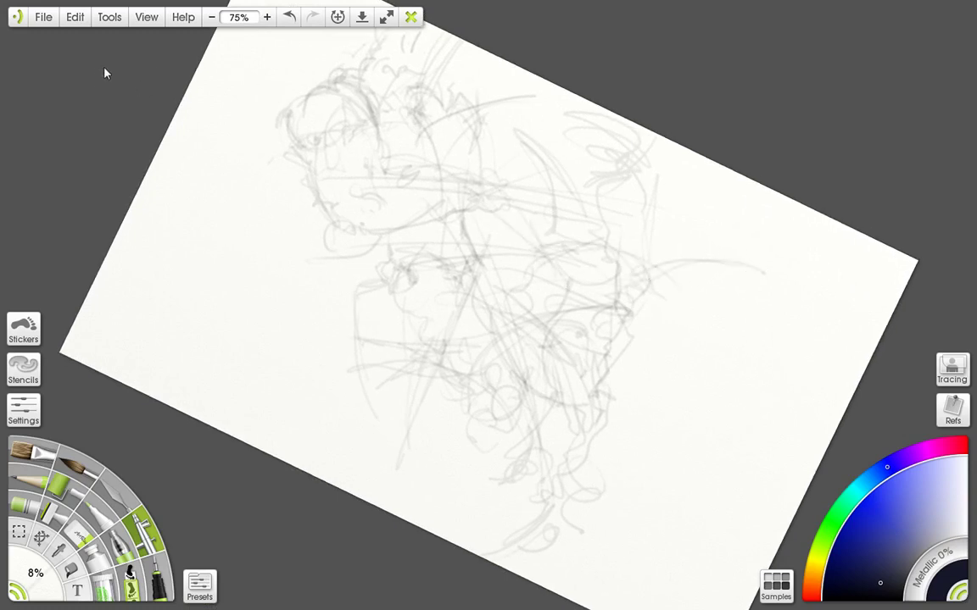
Step: Move the canvas to expose its empty area and sketch large wing-like outlines and a third curved face shape there
mouse_move(322, 109)
left_mouse_down()
mouse_move(275, 73)
mouse_move(271, 20)
left_mouse_up()
mouse_move(478, 385)
left_mouse_down()
mouse_move(393, 348)
mouse_move(352, 386)
mouse_move(550, 469)
mouse_move(551, 490)
mouse_move(535, 288)
mouse_move(612, 444)
mouse_move(680, 261)
mouse_move(663, 378)
mouse_move(658, 331)
mouse_move(340, 318)
mouse_move(320, 362)
mouse_move(306, 352)
mouse_move(448, 450)
left_mouse_up()
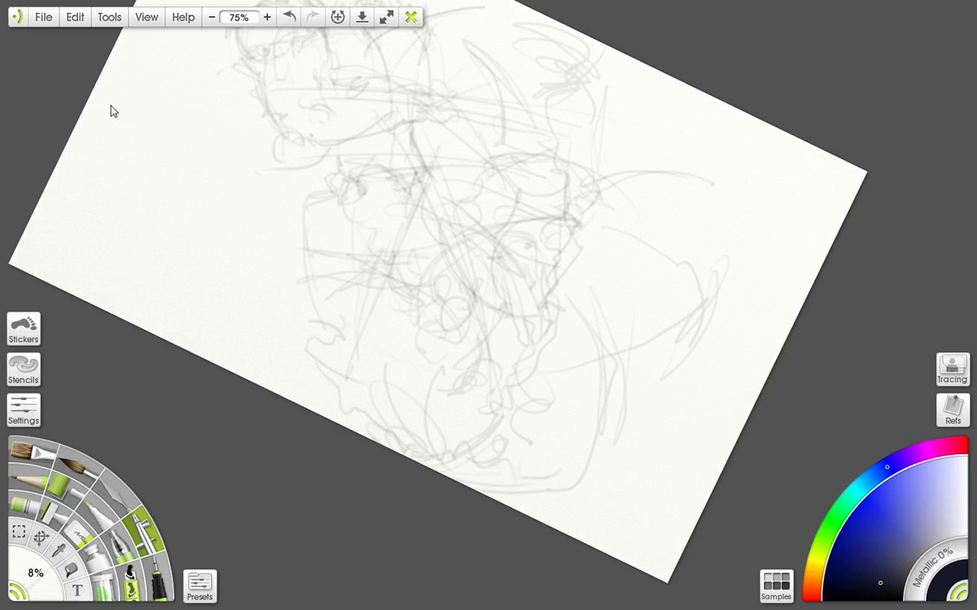
Step: Rotate the canvas and add spiky hair strokes around the first head
mouse_move(111, 107)
left_mouse_down()
mouse_move(114, 98)
mouse_move(52, 90)
left_mouse_up()
left_click_drag(278, 216, 285, 214)
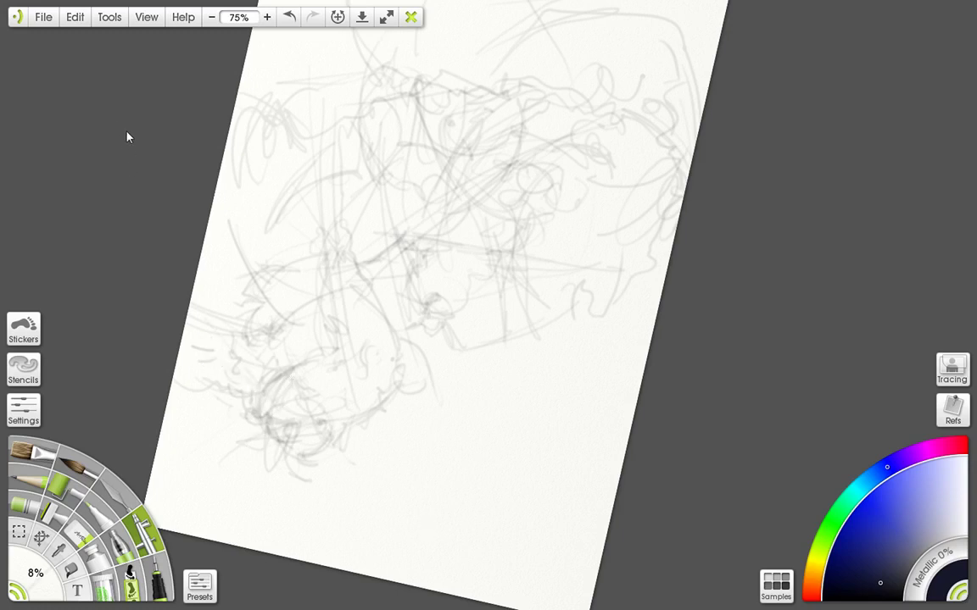
Step: Rotate the canvas and sketch long lines across the figure's middle, plus small angular marks in the empty area beyond the first head
mouse_move(122, 127)
left_mouse_down()
mouse_move(95, 79)
mouse_move(119, 112)
left_mouse_up()
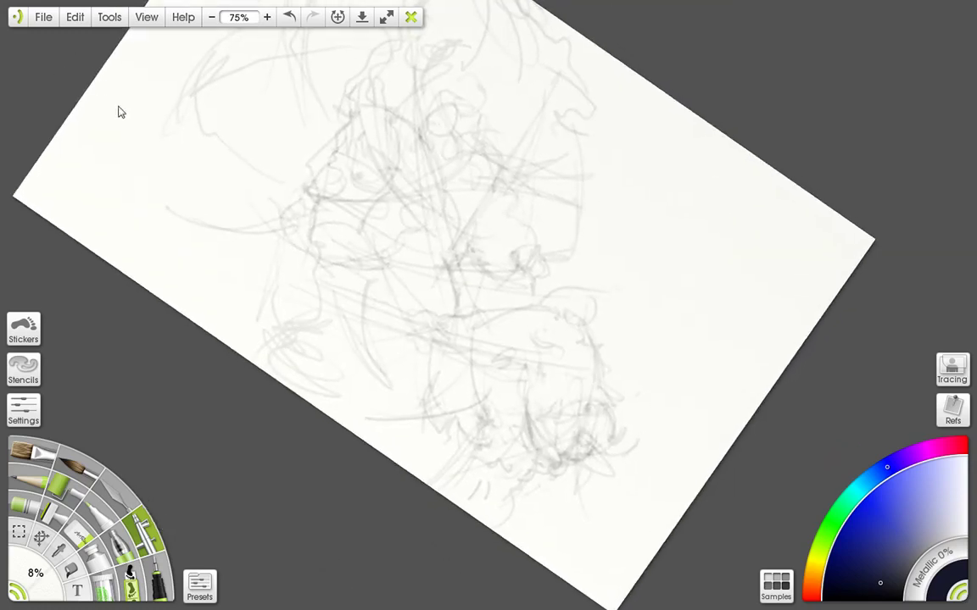
left_click_drag(222, 289, 580, 340)
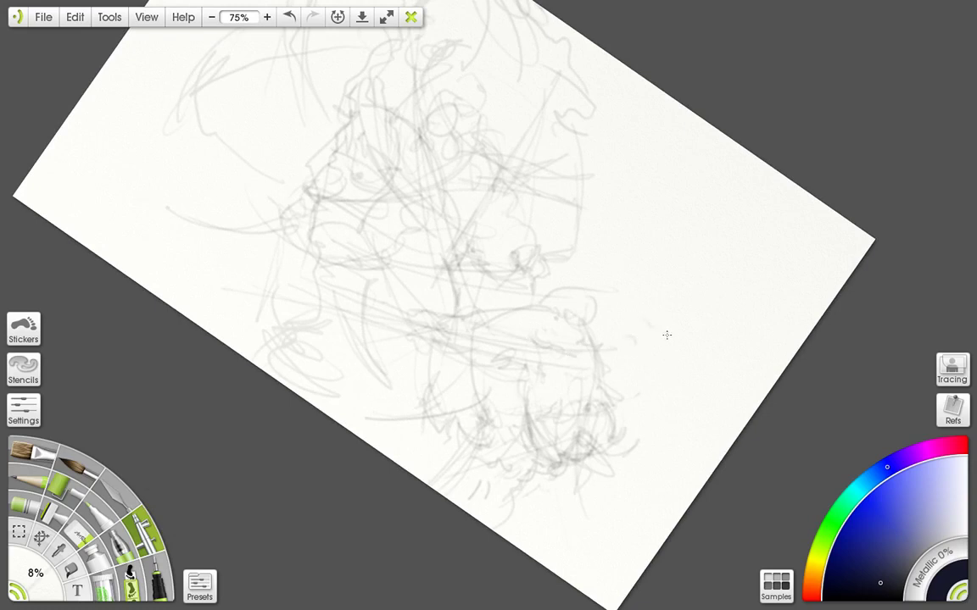
left_click_drag(724, 328, 701, 339)
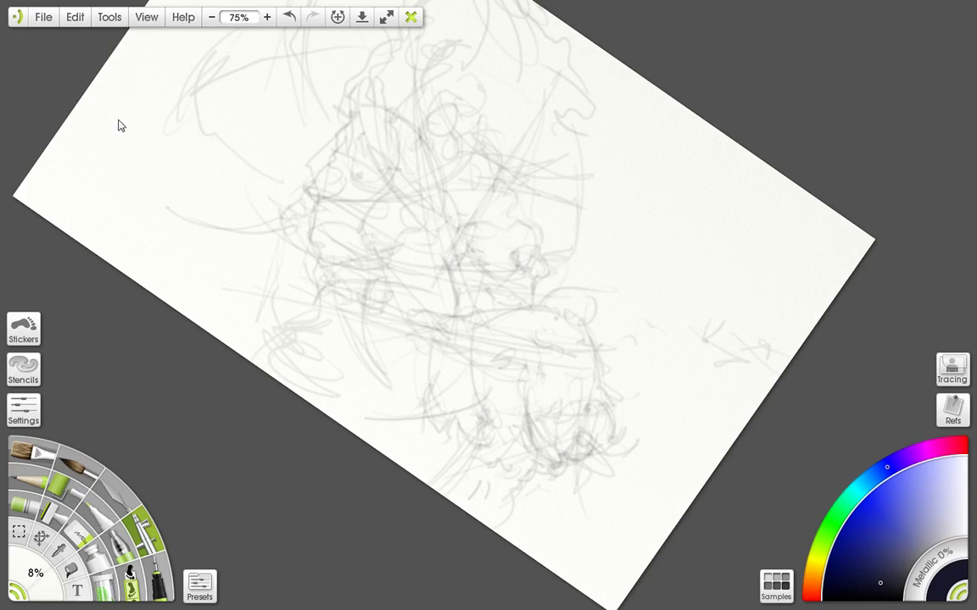
Step: Rotate the canvas and sketch small rounded details below the second face and more strokes across the figure's middle
left_click_drag(118, 125, 277, 221)
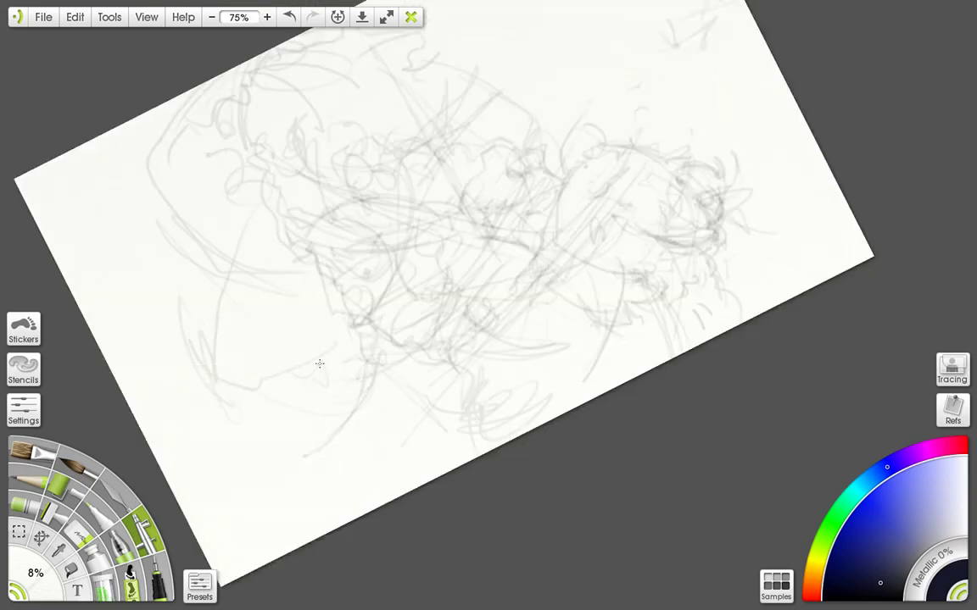
mouse_move(323, 314)
left_mouse_down()
mouse_move(338, 345)
mouse_move(362, 323)
mouse_move(384, 344)
mouse_move(373, 321)
mouse_move(408, 269)
left_mouse_up()
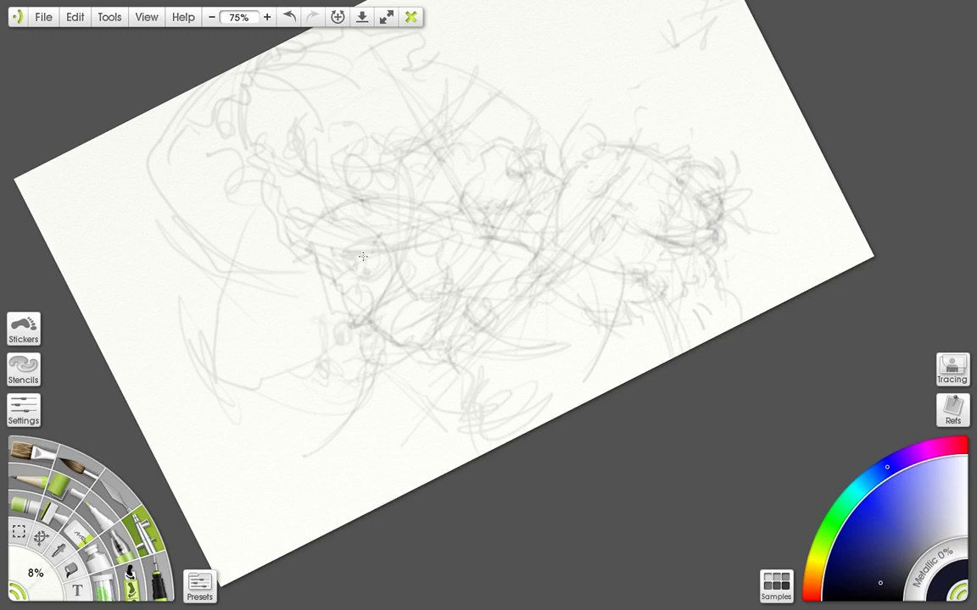
Step: Sketch contour lines and a jagged tooth-like edge inside the large curve near the canvas edge, and sweep long spiky strokes around its outside
left_click_drag(350, 240, 389, 268)
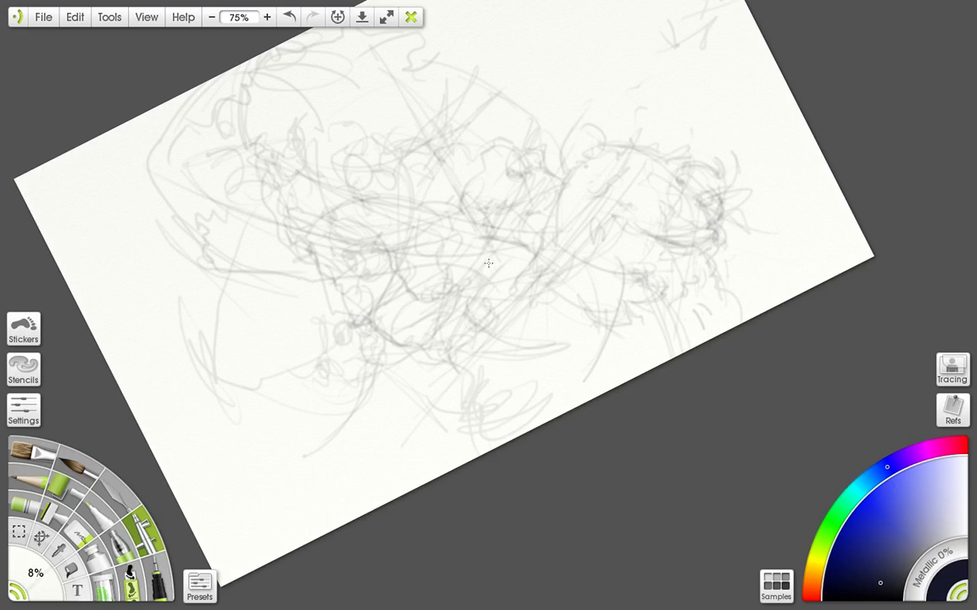
left_click_drag(121, 120, 130, 69)
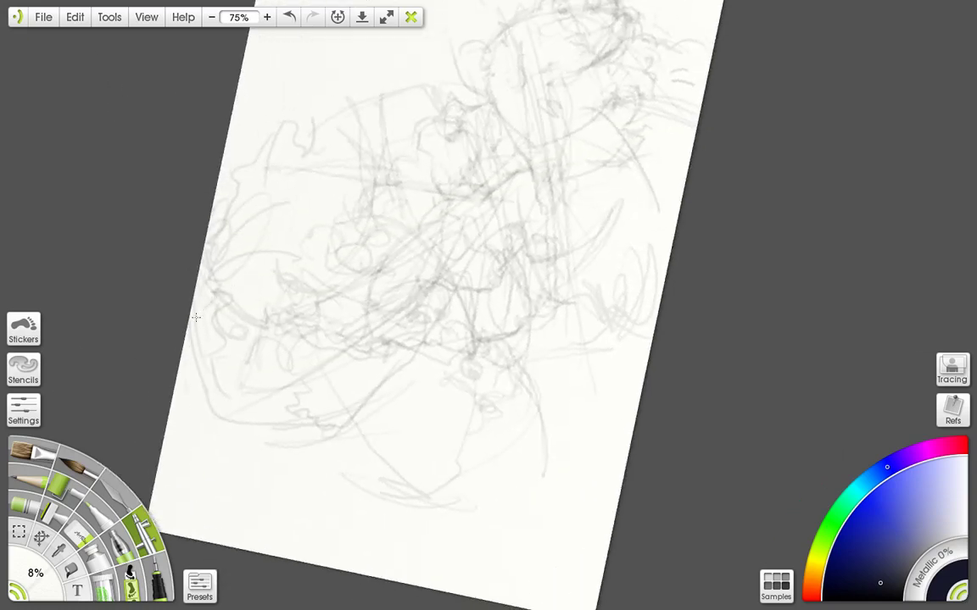
mouse_move(181, 368)
left_mouse_down()
mouse_move(182, 413)
mouse_move(180, 364)
mouse_move(219, 493)
left_mouse_up()
left_click(266, 17)
mouse_move(226, 407)
left_mouse_down()
mouse_move(657, 277)
mouse_move(820, 174)
left_mouse_up()
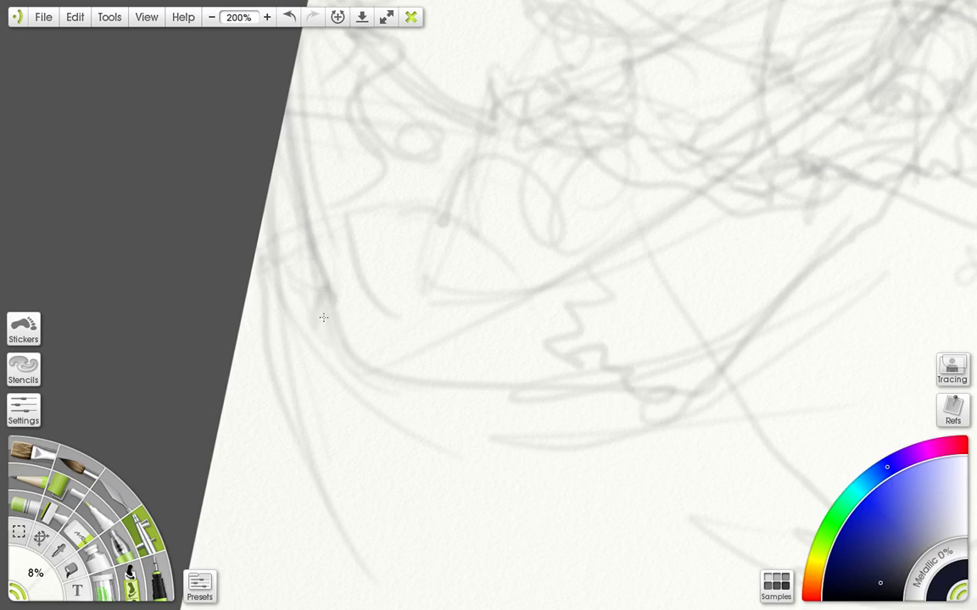
left_click_drag(323, 316, 329, 340)
left_click_drag(300, 270, 311, 311)
left_click(261, 307)
left_click_drag(239, 341, 276, 432)
mouse_move(269, 388)
left_mouse_down()
mouse_move(285, 473)
mouse_move(316, 524)
mouse_move(293, 470)
mouse_move(299, 392)
mouse_move(378, 459)
mouse_move(344, 443)
mouse_move(447, 454)
left_mouse_up()
Step: Rotate the canvas and sketch a rounded snout-like shape with a wavy inner line across the curve near the canvas edge
left_click_drag(117, 116, 186, 41)
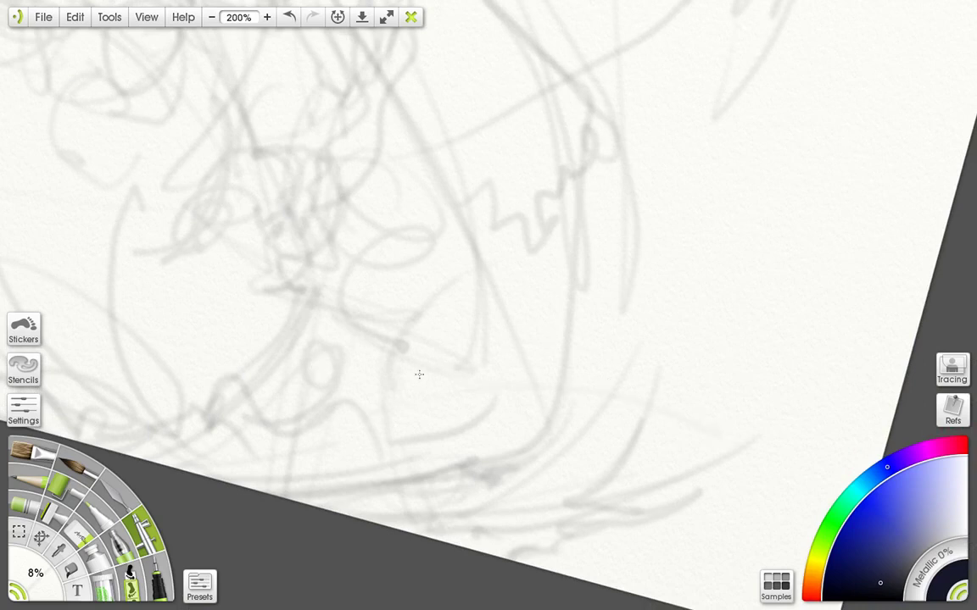
mouse_move(419, 374)
left_mouse_down()
mouse_move(651, 385)
mouse_move(463, 350)
mouse_move(608, 354)
mouse_move(509, 352)
mouse_move(550, 335)
mouse_move(596, 343)
mouse_move(622, 363)
left_mouse_up()
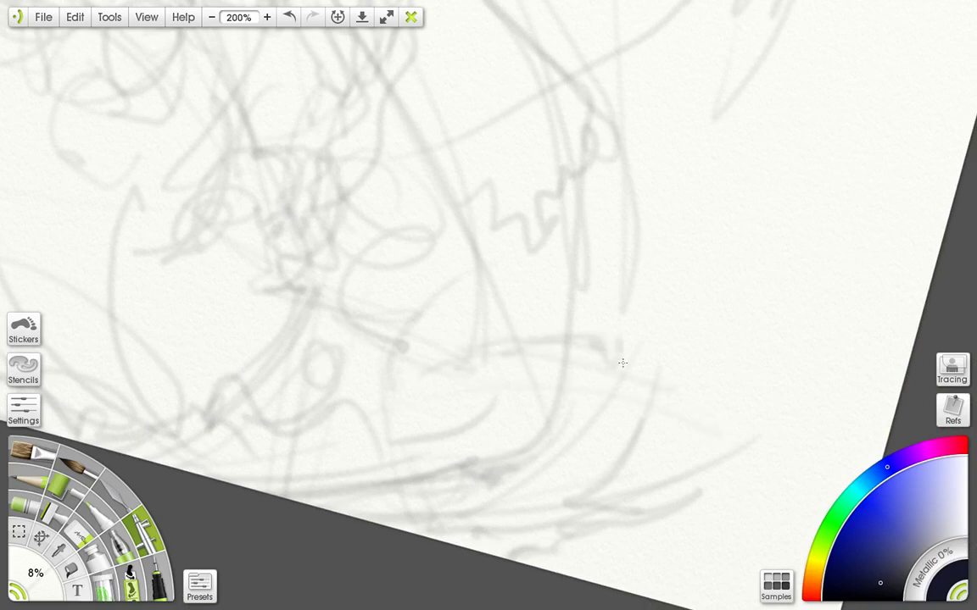
left_click_drag(543, 273, 611, 315)
left_click_drag(575, 287, 509, 296)
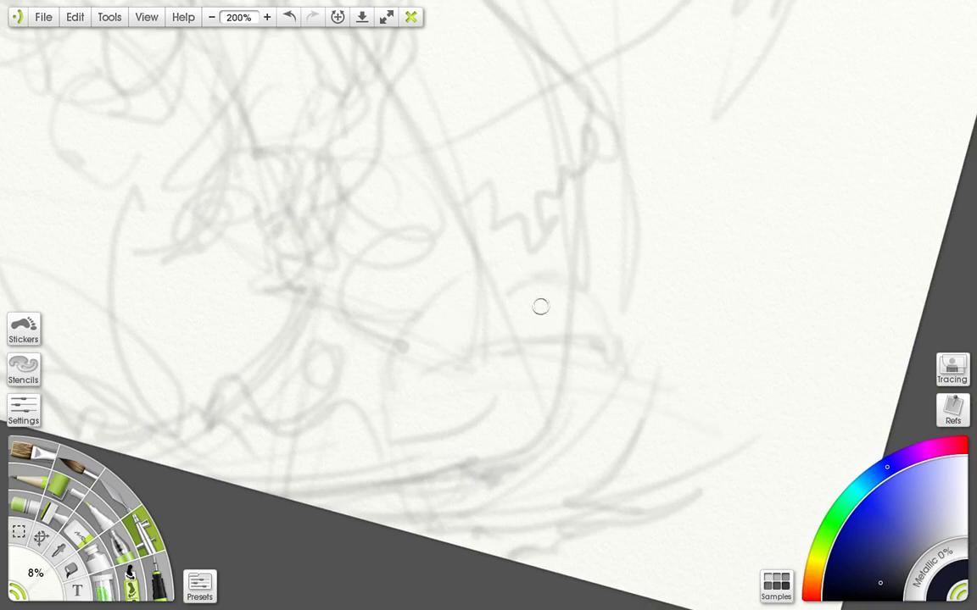
mouse_move(429, 339)
left_mouse_down()
mouse_move(481, 275)
mouse_move(416, 308)
mouse_move(446, 370)
mouse_move(520, 399)
mouse_move(520, 408)
mouse_move(539, 402)
mouse_move(541, 418)
mouse_move(616, 334)
mouse_move(607, 398)
left_mouse_up()
mouse_move(616, 335)
left_mouse_down()
mouse_move(591, 416)
mouse_move(550, 408)
mouse_move(521, 437)
mouse_move(475, 446)
mouse_move(384, 374)
mouse_move(390, 388)
mouse_move(410, 358)
mouse_move(494, 397)
mouse_move(536, 380)
mouse_move(522, 413)
left_mouse_up()
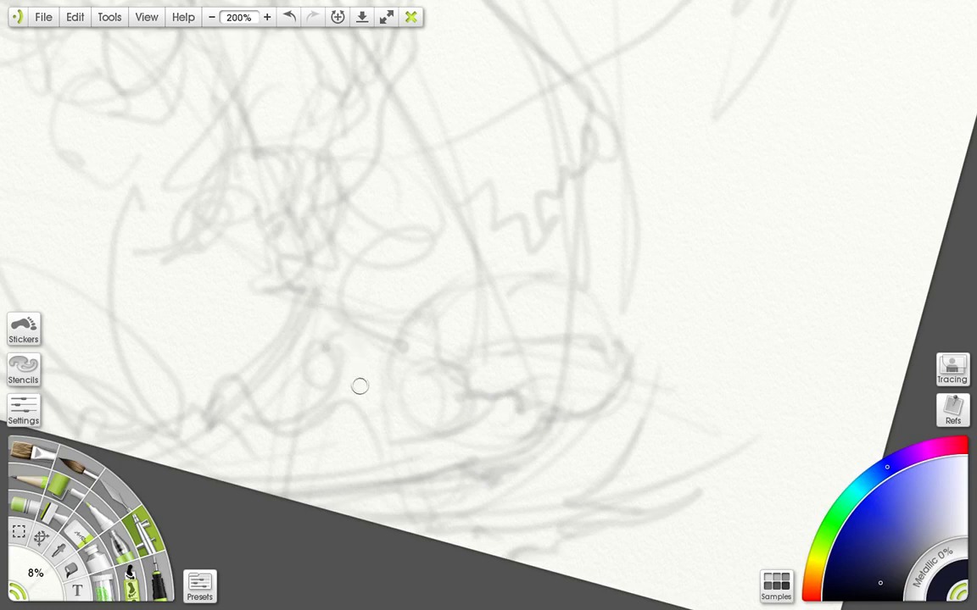
Step: Reinforce the small round eye beside the snout and add small rounded details around it and near the jagged teeth
mouse_move(322, 337)
left_mouse_down()
mouse_move(343, 348)
mouse_move(323, 351)
left_mouse_up()
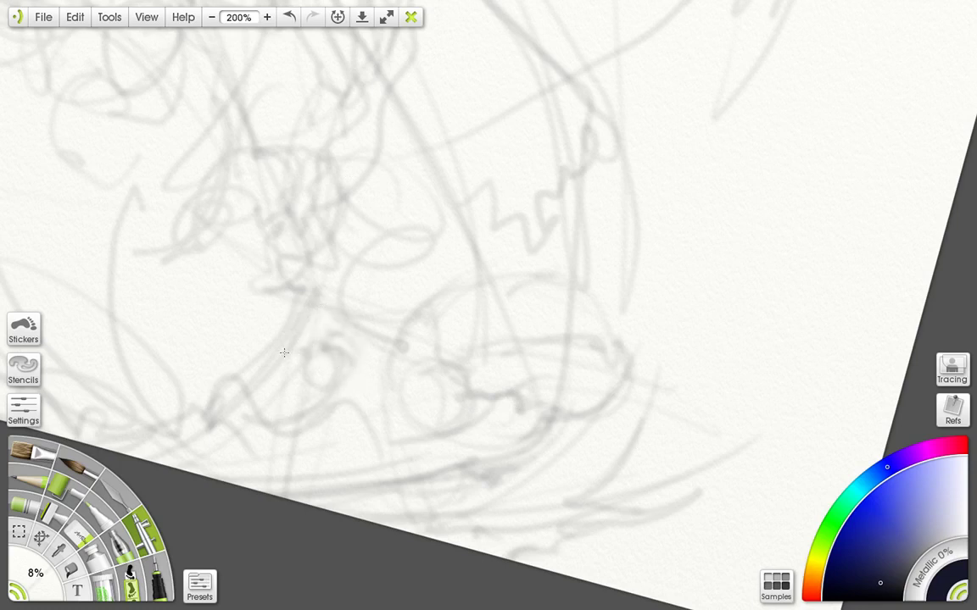
left_click_drag(270, 250, 280, 313)
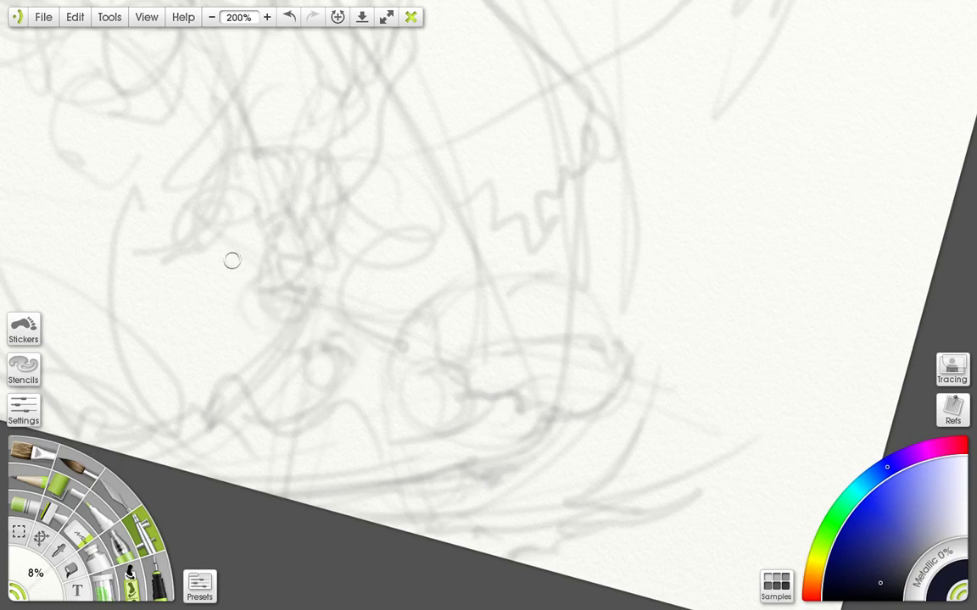
mouse_move(241, 269)
left_mouse_down()
mouse_move(275, 366)
mouse_move(243, 366)
mouse_move(246, 393)
mouse_move(286, 386)
mouse_move(327, 359)
mouse_move(329, 407)
mouse_move(349, 430)
mouse_move(391, 424)
mouse_move(408, 347)
mouse_move(432, 307)
mouse_move(452, 337)
mouse_move(584, 331)
mouse_move(550, 308)
left_mouse_up()
mouse_move(117, 106)
left_mouse_down()
mouse_move(83, 70)
mouse_move(336, 251)
left_mouse_up()
mouse_move(377, 317)
left_mouse_down()
mouse_move(384, 279)
mouse_move(390, 292)
mouse_move(372, 267)
mouse_move(423, 278)
left_mouse_up()
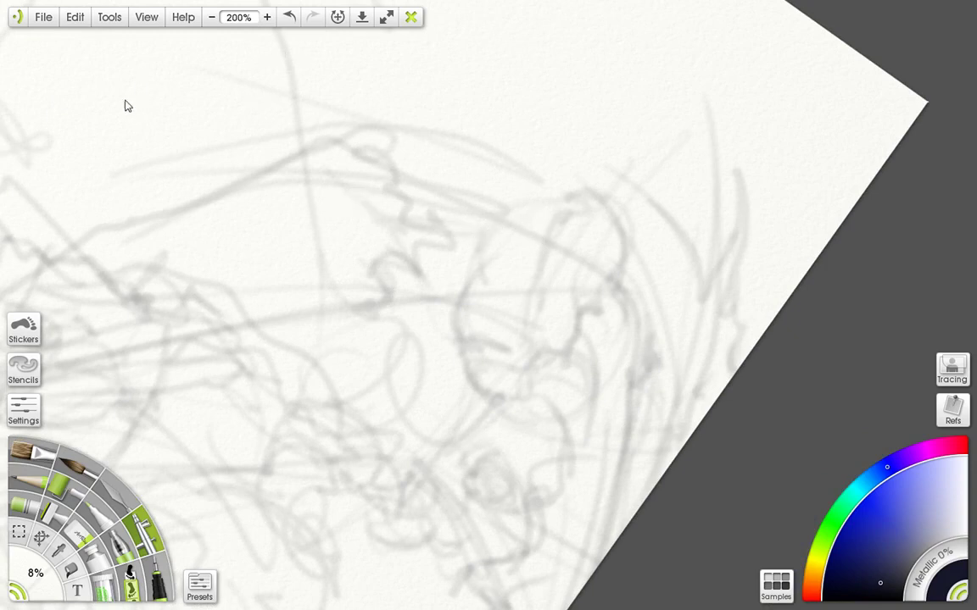
Step: Rotate the canvas and sketch a tall hooked shape rising beyond the jagged teeth, with a small curved link beside them
left_click_drag(125, 117, 94, 70)
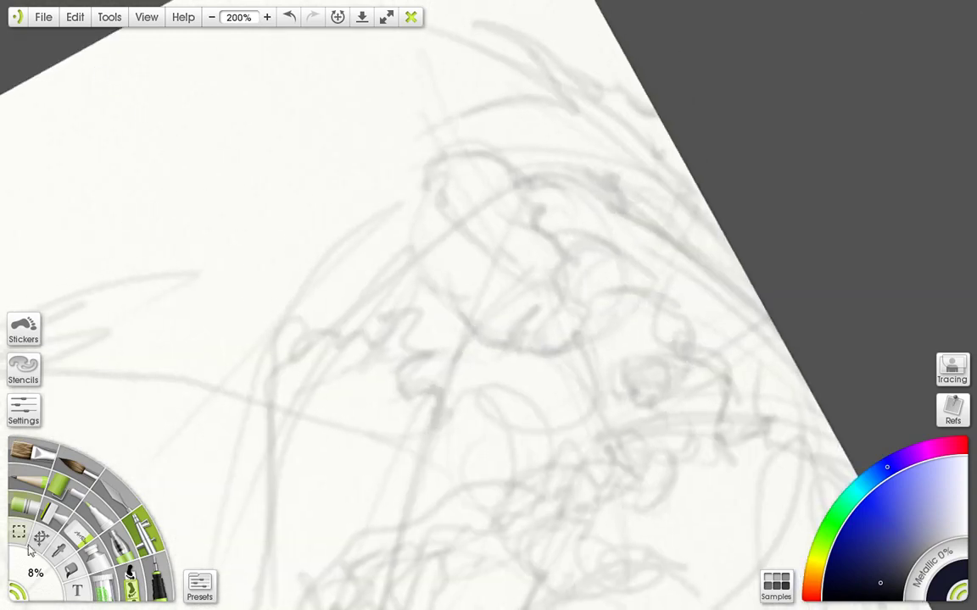
mouse_move(244, 290)
left_mouse_down()
mouse_move(270, 356)
mouse_move(266, 410)
left_mouse_up()
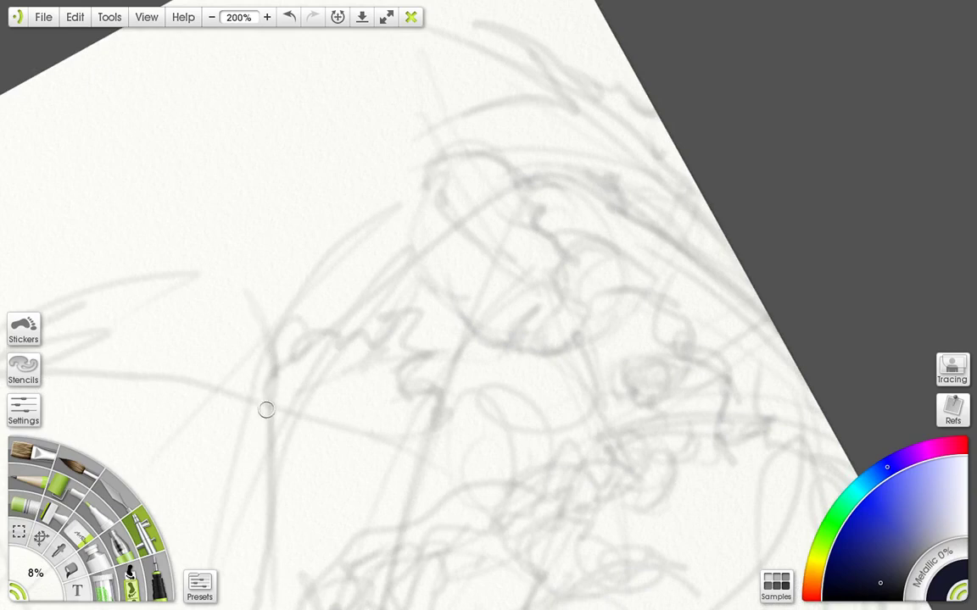
mouse_move(269, 356)
left_mouse_down()
mouse_move(227, 251)
mouse_move(274, 369)
mouse_move(178, 193)
mouse_move(266, 339)
mouse_move(194, 196)
mouse_move(154, 204)
mouse_move(131, 231)
mouse_move(228, 208)
mouse_move(140, 237)
mouse_move(132, 229)
mouse_move(133, 262)
mouse_move(189, 276)
mouse_move(147, 330)
left_mouse_up()
mouse_move(188, 180)
left_mouse_down()
mouse_move(270, 325)
mouse_move(309, 277)
mouse_move(339, 323)
left_mouse_up()
mouse_move(293, 264)
left_mouse_down()
mouse_move(306, 286)
mouse_move(339, 259)
mouse_move(418, 258)
left_mouse_up()
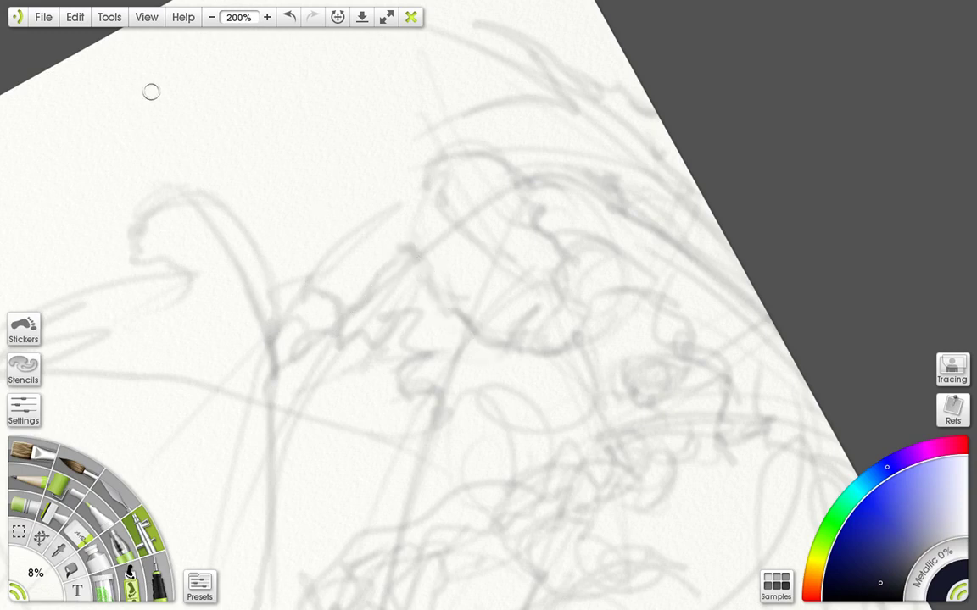
Step: Rotate the canvas and draw a contour joining the snout to the hooked shape, thickening the hook's outer edge
mouse_move(125, 123)
left_mouse_down()
mouse_move(80, 83)
mouse_move(84, 92)
left_mouse_up()
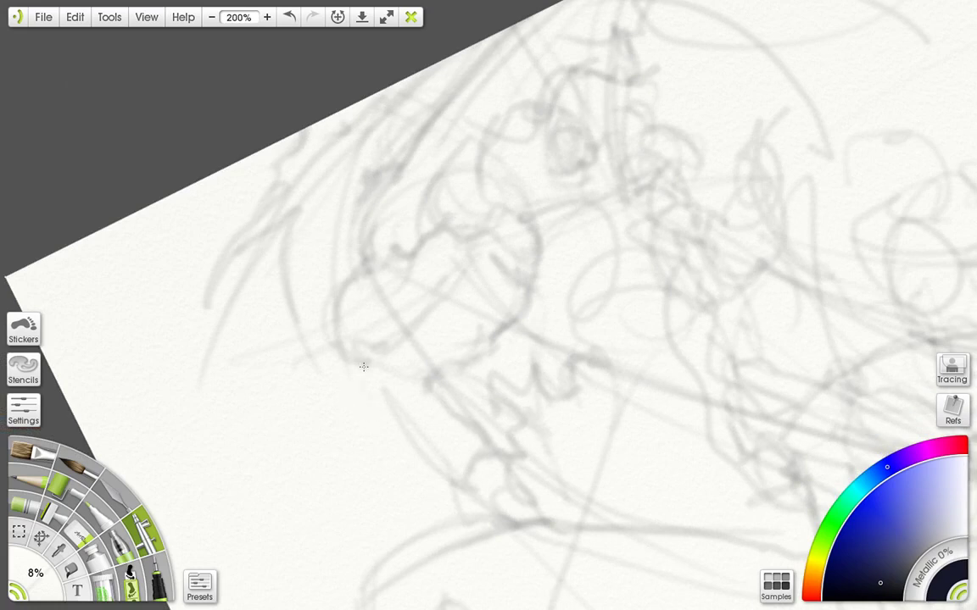
mouse_move(339, 360)
left_mouse_down()
mouse_move(401, 454)
mouse_move(454, 492)
mouse_move(460, 518)
mouse_move(445, 511)
left_mouse_up()
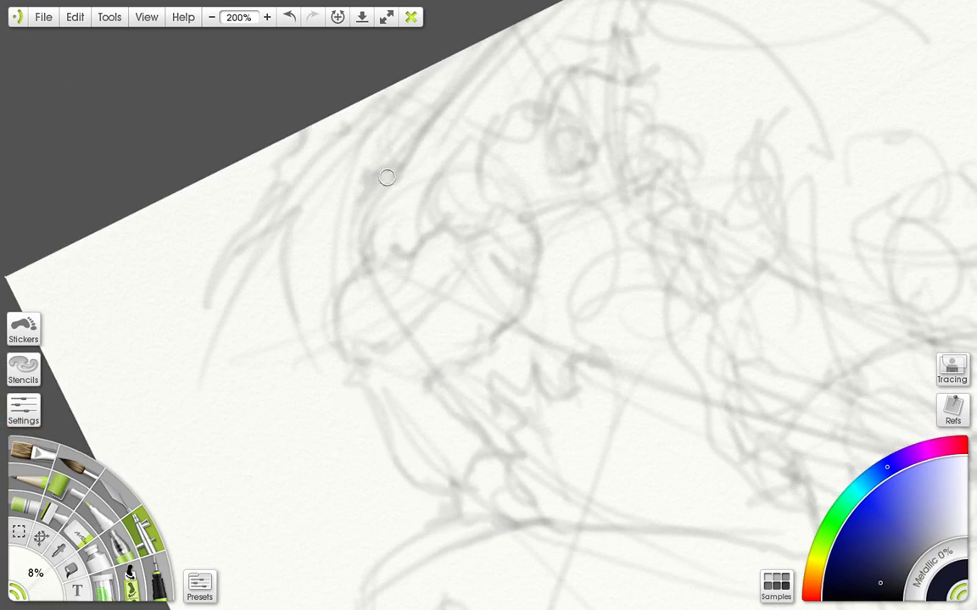
left_click_drag(134, 141, 76, 55)
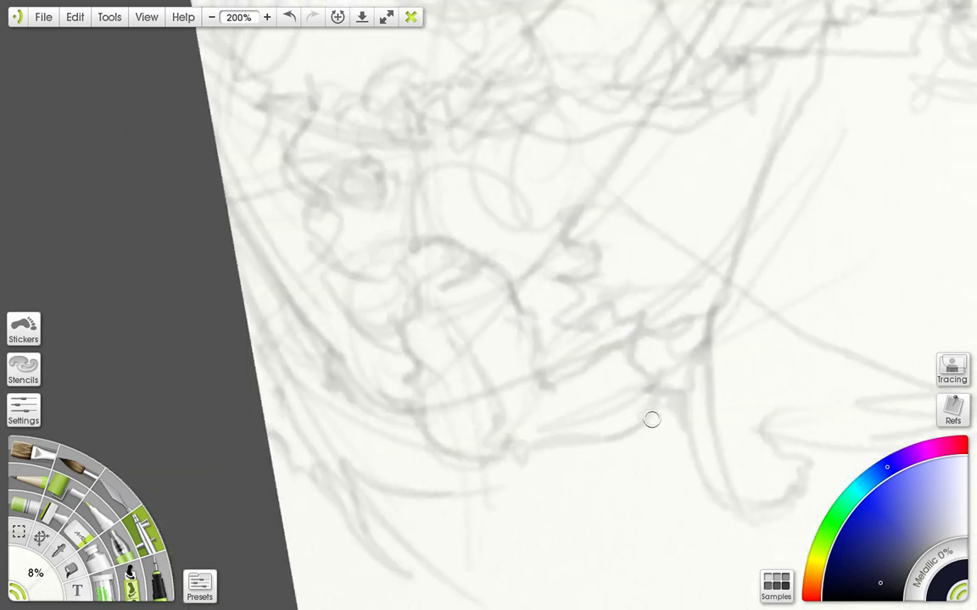
left_click_drag(677, 394, 706, 502)
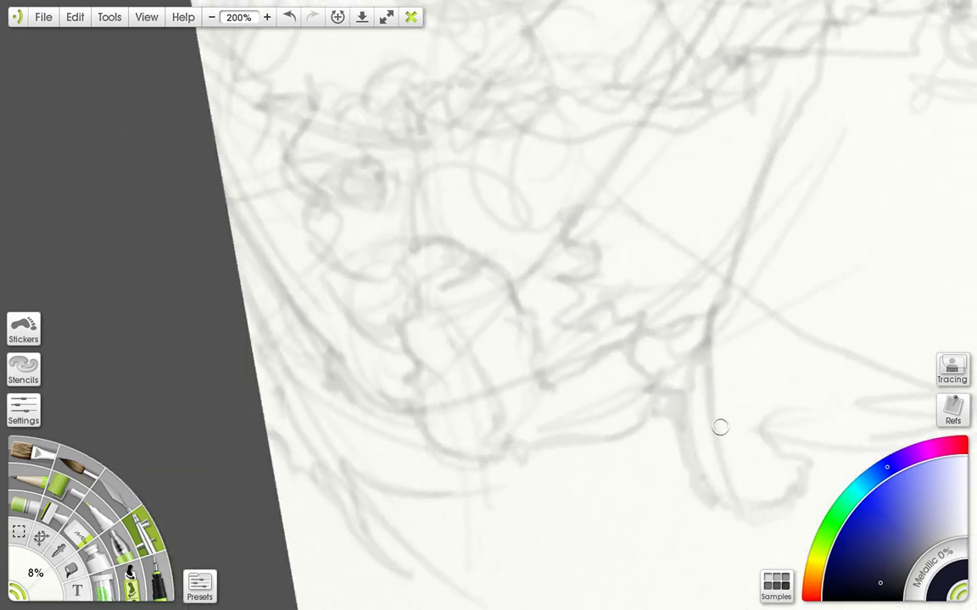
Step: Darken the curved back of the snout and add curved contour strokes around the snout and eye, rotating the canvas
left_click_drag(482, 239, 519, 316)
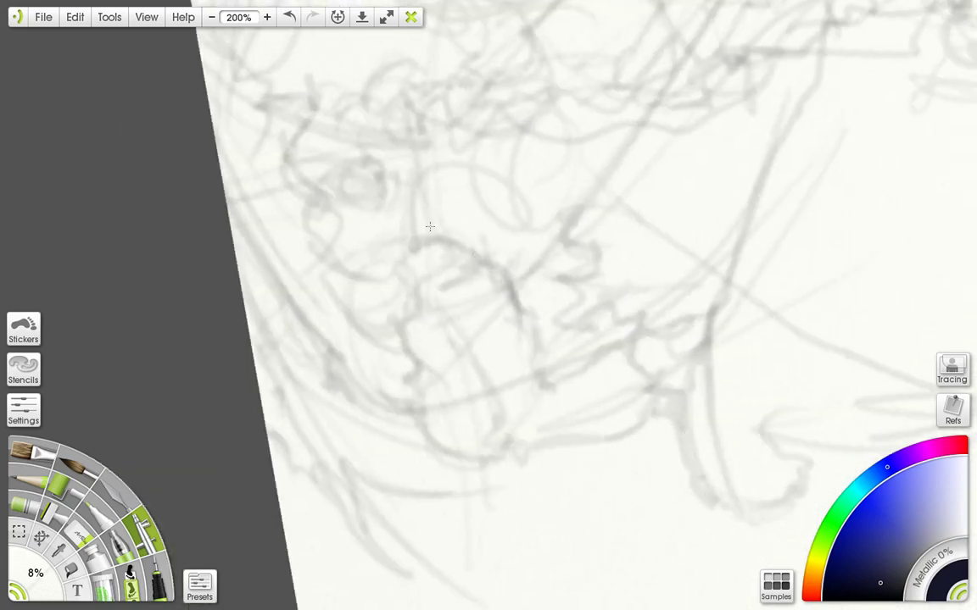
left_click_drag(443, 237, 462, 253)
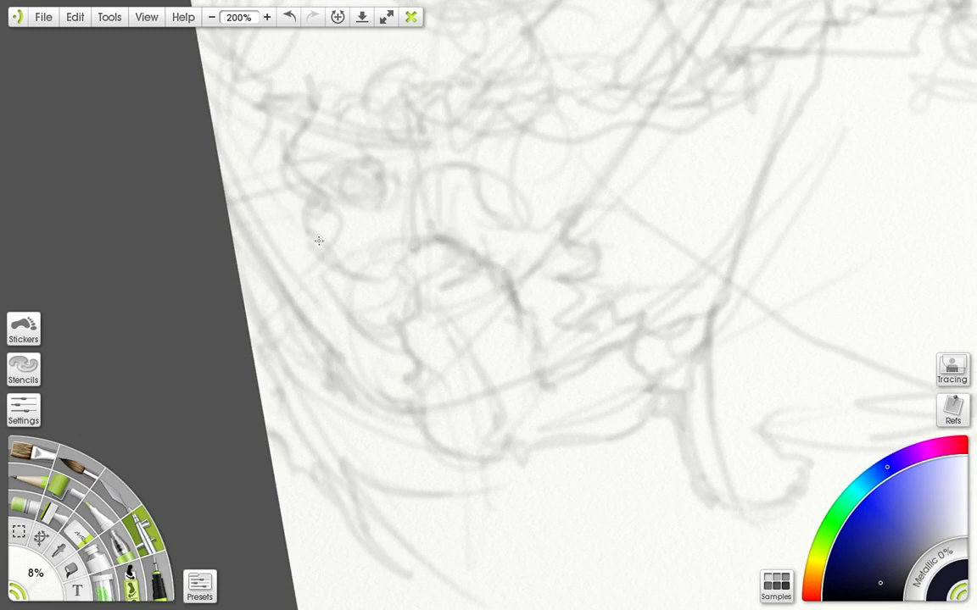
mouse_move(118, 123)
left_mouse_down()
mouse_move(79, 70)
mouse_move(160, 126)
left_mouse_up()
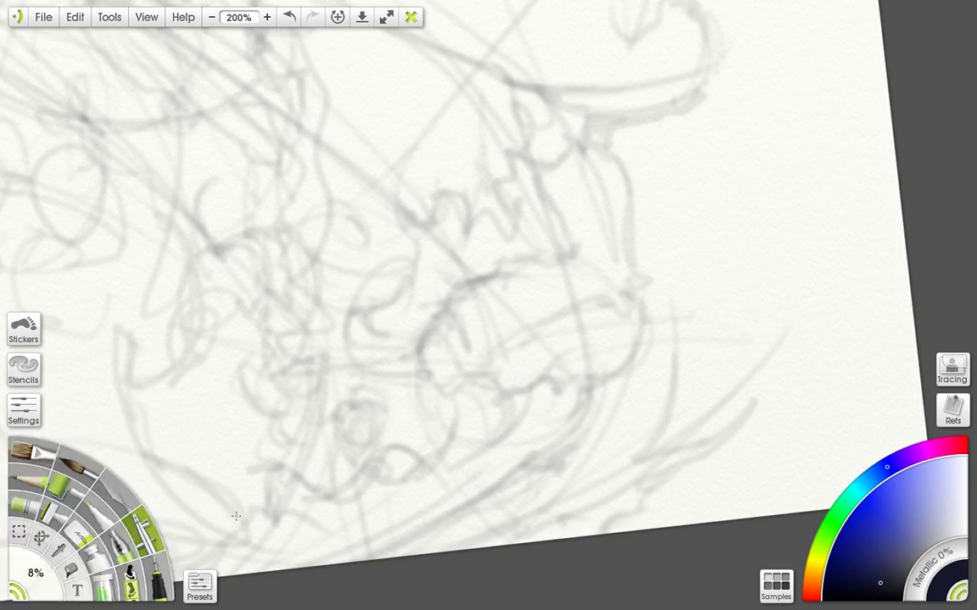
Step: Zoom in on the second face at 200% and darken its outer contour, adding a short rounded band and small spike beside it
left_click(212, 17)
left_click(212, 17)
left_click(212, 17)
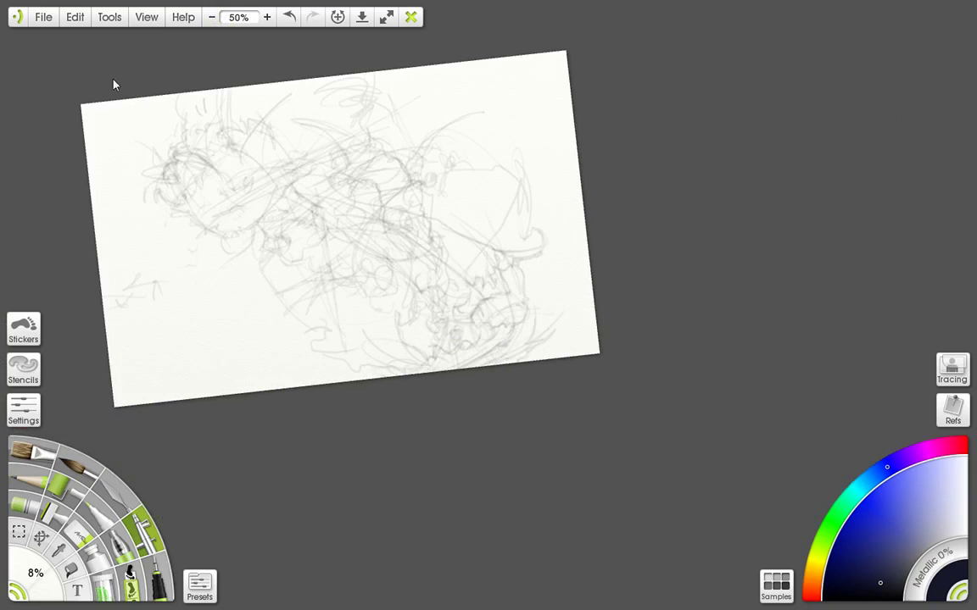
left_click_drag(372, 78, 535, 86)
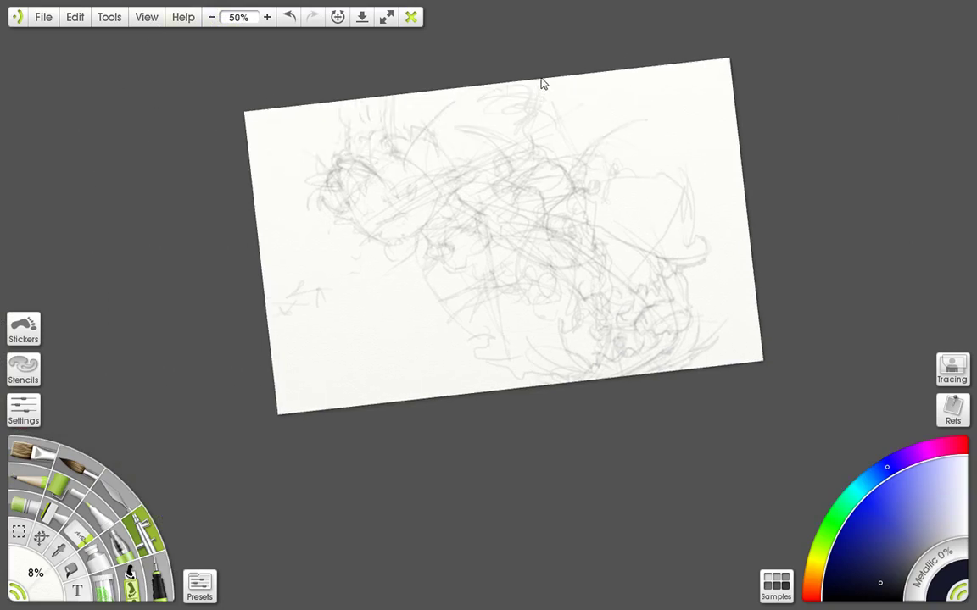
left_click(268, 18)
left_click(268, 19)
left_click(268, 19)
left_click_drag(327, 109, 330, 149)
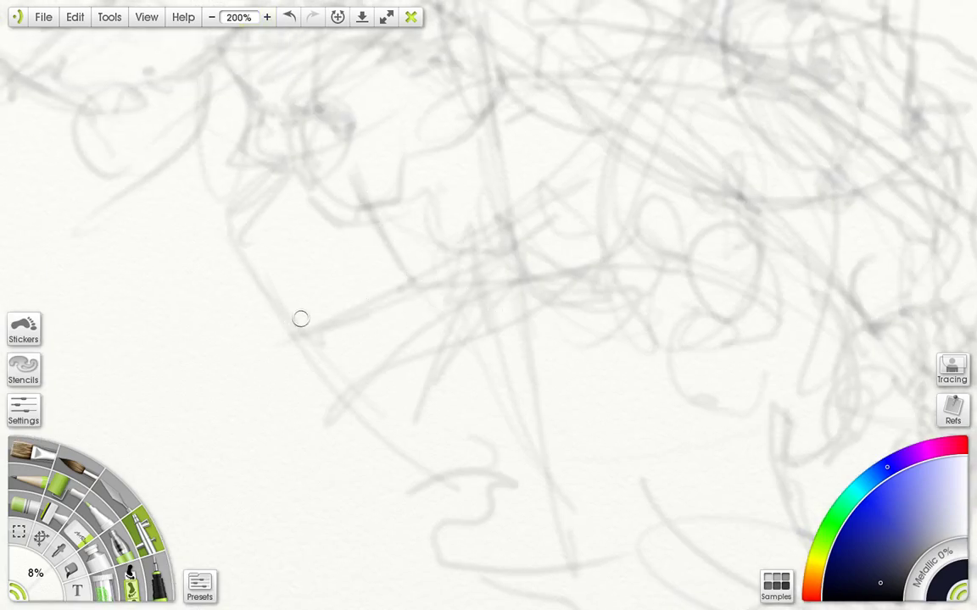
left_click_drag(315, 344, 390, 427)
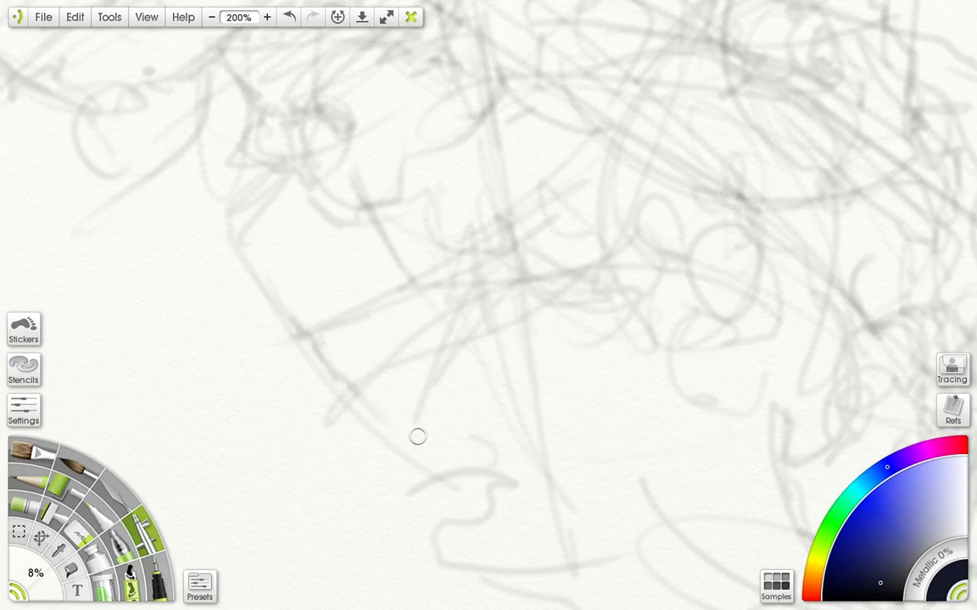
left_click_drag(328, 363, 390, 426)
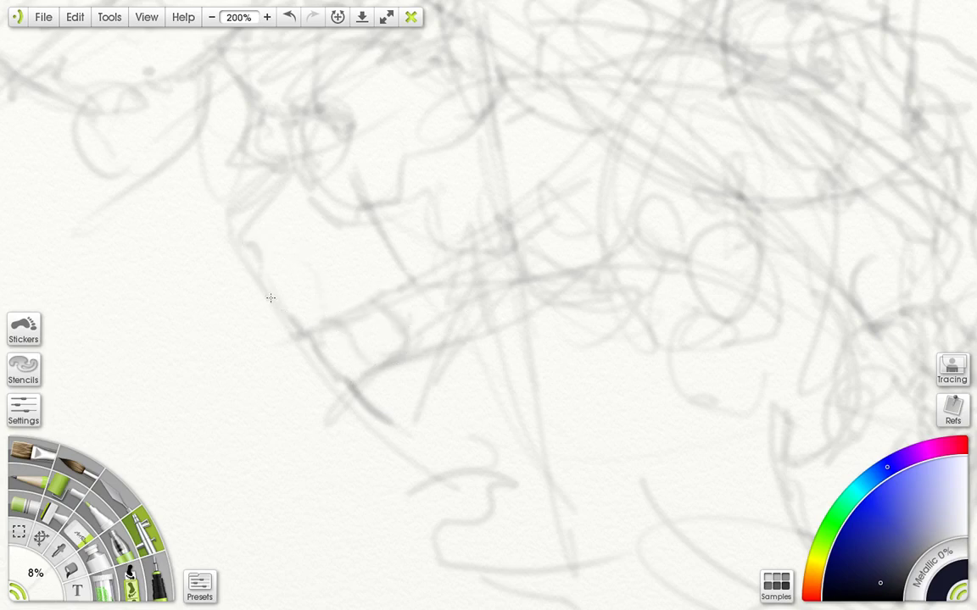
left_click_drag(323, 326, 307, 268)
mouse_move(365, 309)
left_mouse_down()
mouse_move(486, 376)
mouse_move(393, 315)
mouse_move(405, 363)
left_mouse_up()
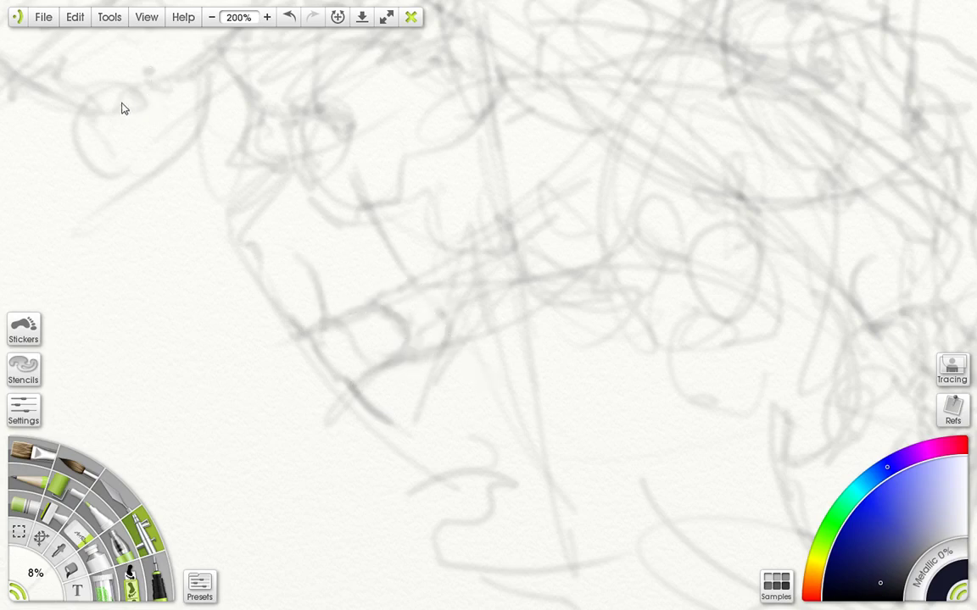
Step: Rotate the canvas and add a pointed spike beside the rounded band, with short dark strokes near its base
mouse_move(122, 103)
left_mouse_down()
mouse_move(73, 68)
mouse_move(53, 107)
left_mouse_up()
left_click_drag(367, 314, 430, 363)
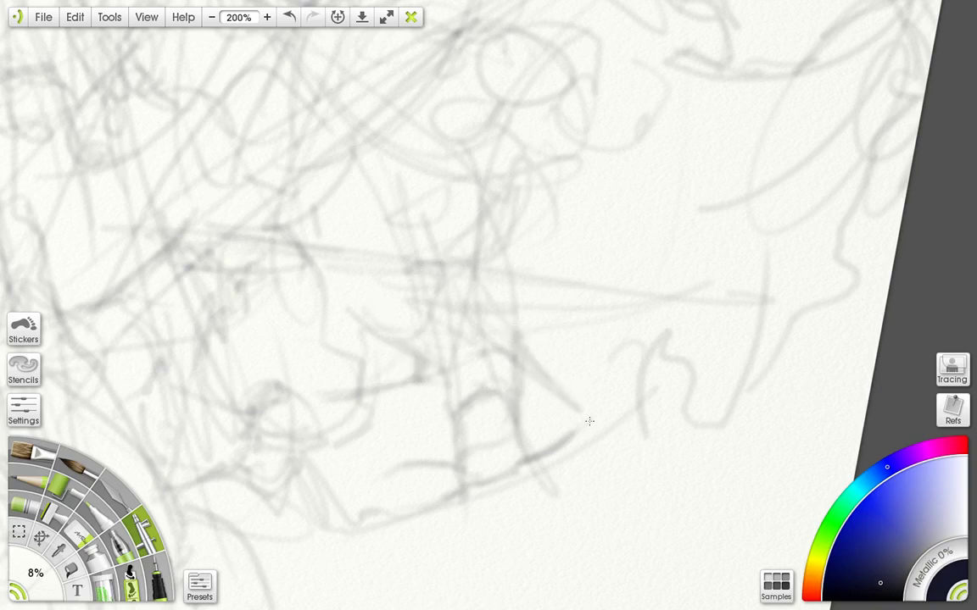
left_click_drag(565, 323, 527, 320)
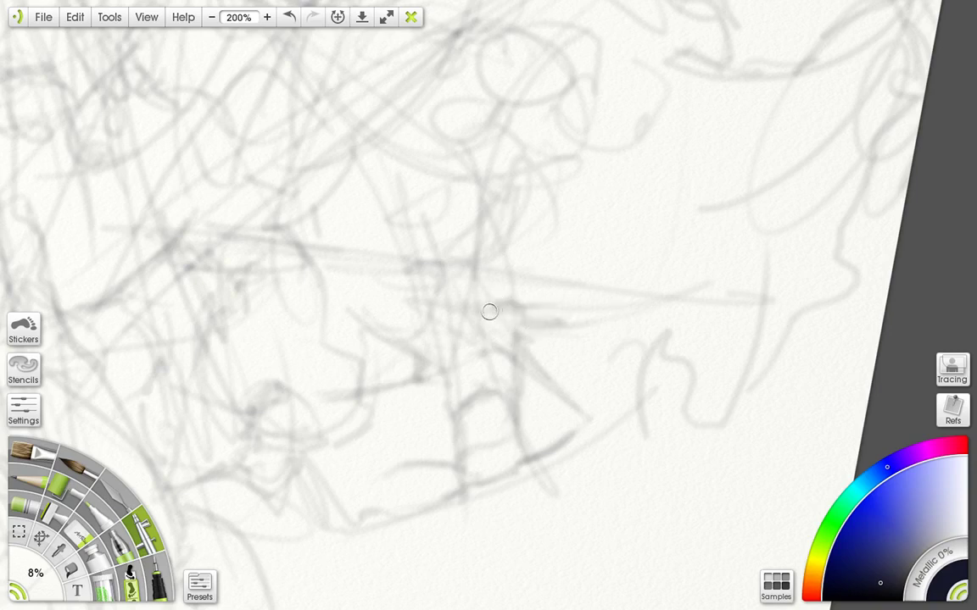
Step: Sketch curved mouth and cheek details on the second face and strengthen the wavy contour above them
mouse_move(344, 297)
left_mouse_down()
mouse_move(317, 351)
mouse_move(390, 342)
mouse_move(317, 343)
mouse_move(325, 395)
left_mouse_up()
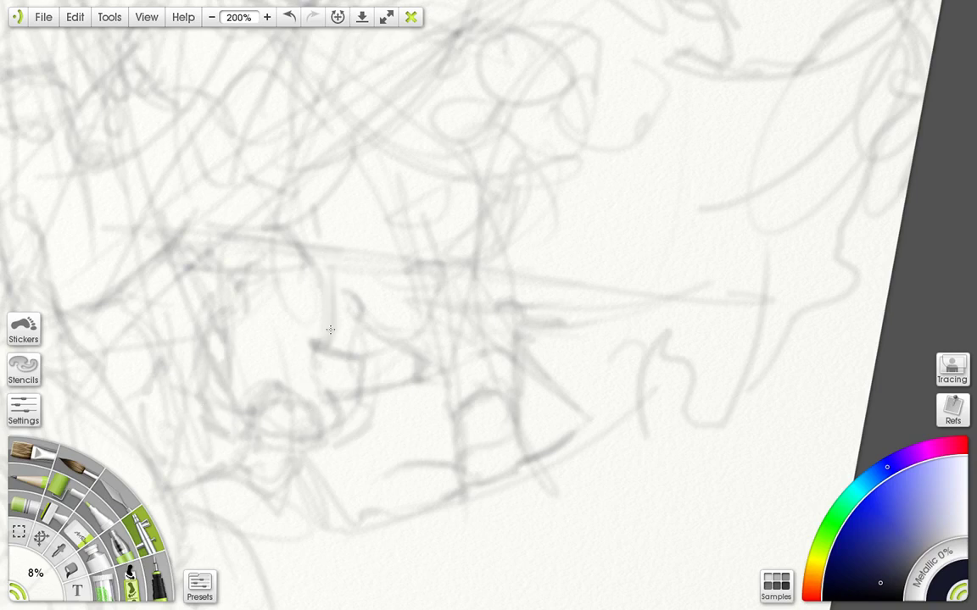
mouse_move(330, 330)
left_mouse_down()
mouse_move(328, 270)
mouse_move(388, 274)
left_mouse_up()
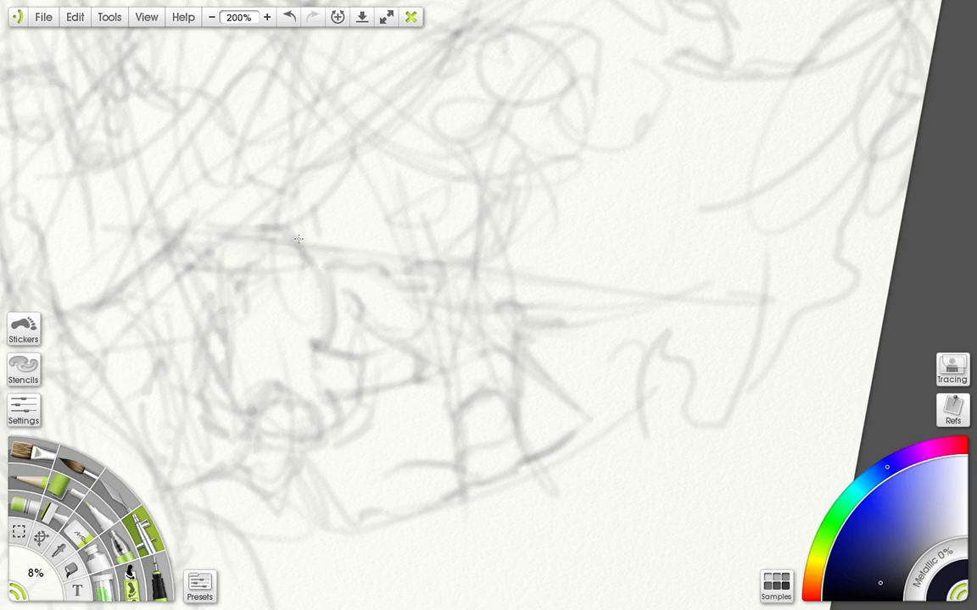
left_click_drag(299, 239, 402, 252)
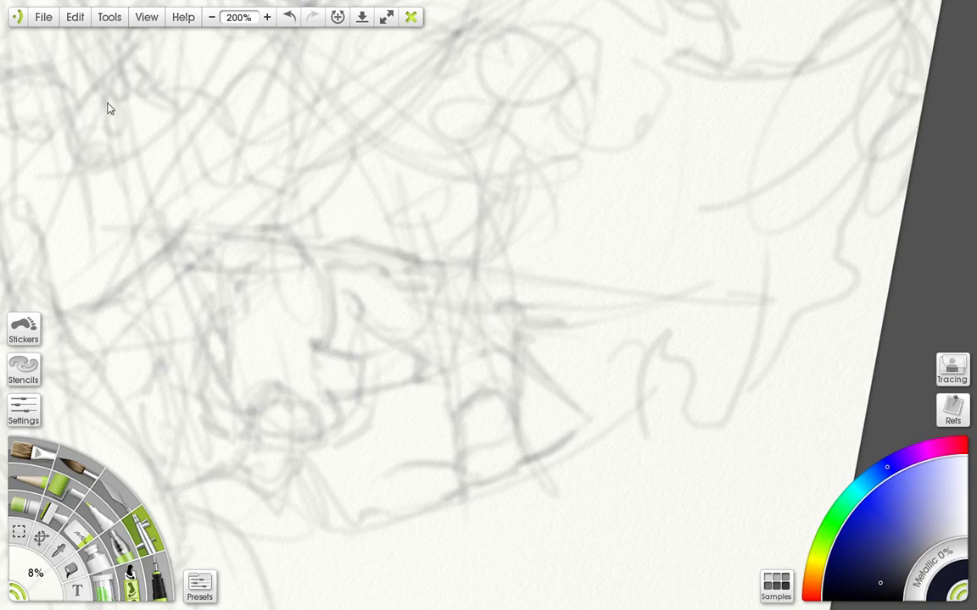
Step: Rotate the canvas, zoom in to 400% on the figure's middle, and add small accent strokes among the crossing lines
mouse_move(123, 110)
left_mouse_down()
mouse_move(89, 74)
mouse_move(74, 76)
left_mouse_up()
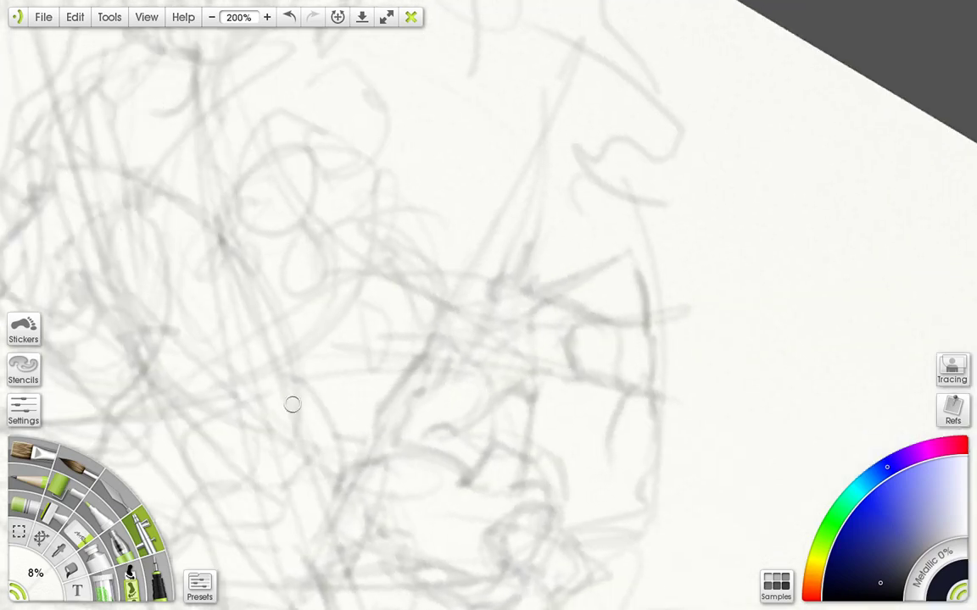
left_click_drag(372, 417, 372, 194)
left_click_drag(235, 373, 368, 349)
left_click(211, 17)
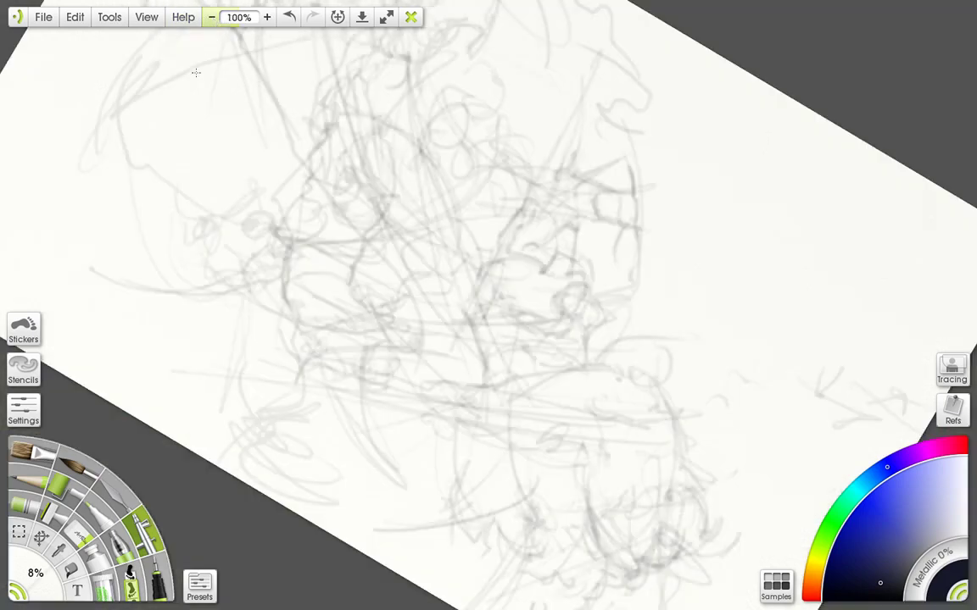
left_click(267, 17)
left_click(267, 17)
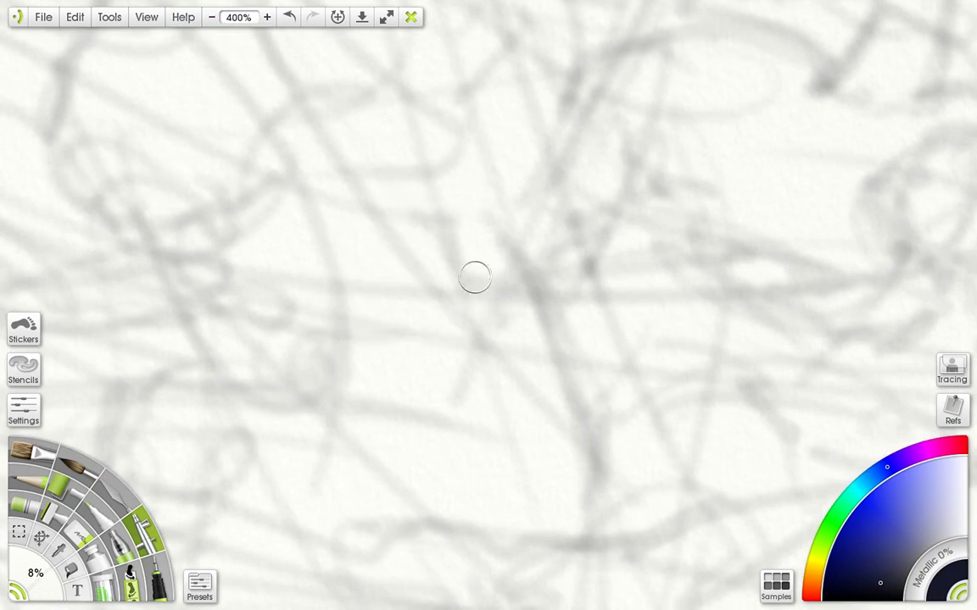
left_click_drag(339, 280, 343, 276)
mouse_move(434, 221)
left_mouse_down()
mouse_move(443, 246)
mouse_move(456, 219)
left_mouse_up()
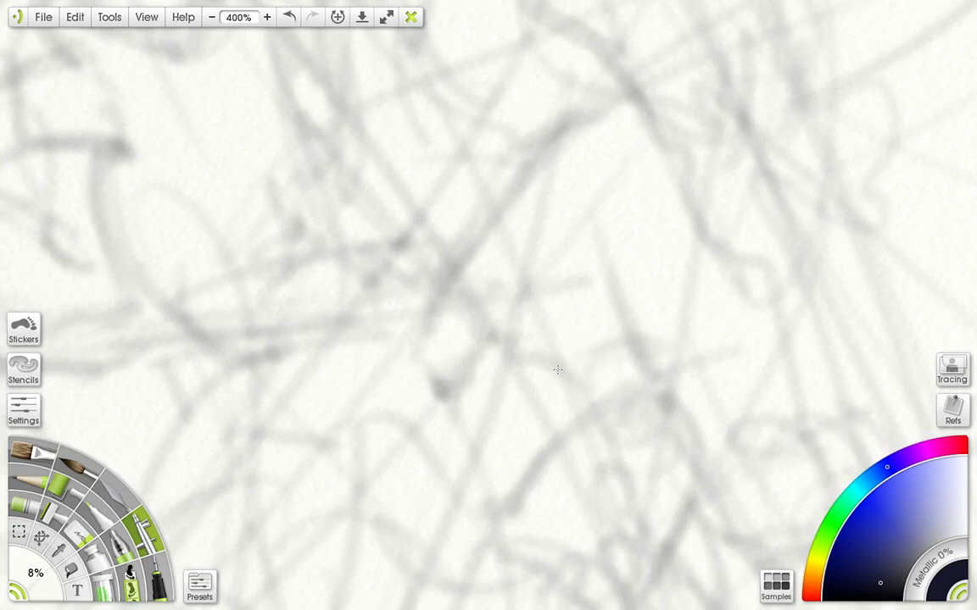
Step: Add short curved accents and small dark dots among the crossing lines at the middle of the figure
mouse_move(582, 293)
left_mouse_down()
mouse_move(662, 284)
mouse_move(687, 319)
mouse_move(637, 336)
mouse_move(673, 347)
mouse_move(676, 376)
mouse_move(691, 351)
mouse_move(700, 365)
mouse_move(681, 370)
mouse_move(708, 377)
mouse_move(755, 419)
left_mouse_up()
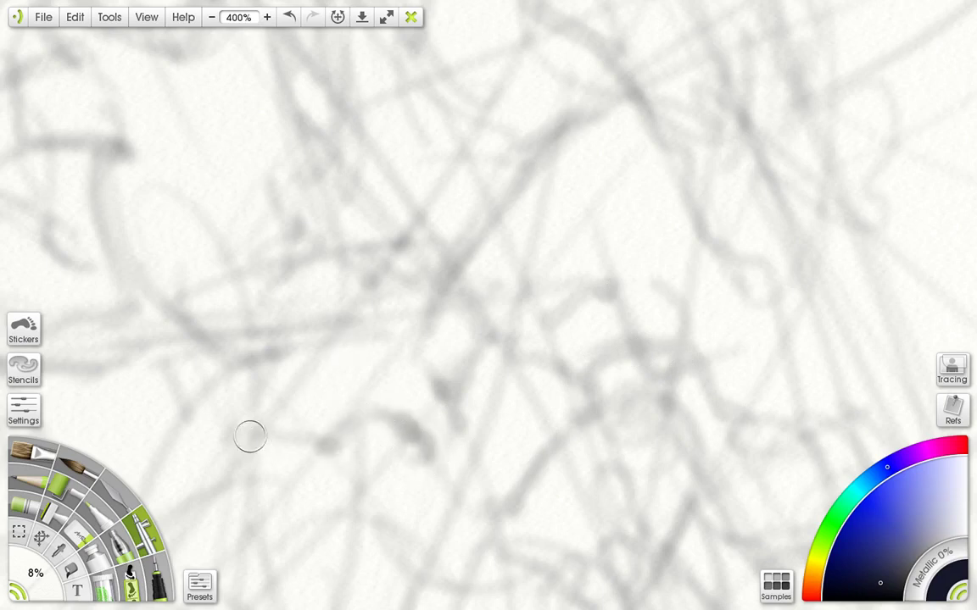
left_click_drag(252, 436, 284, 438)
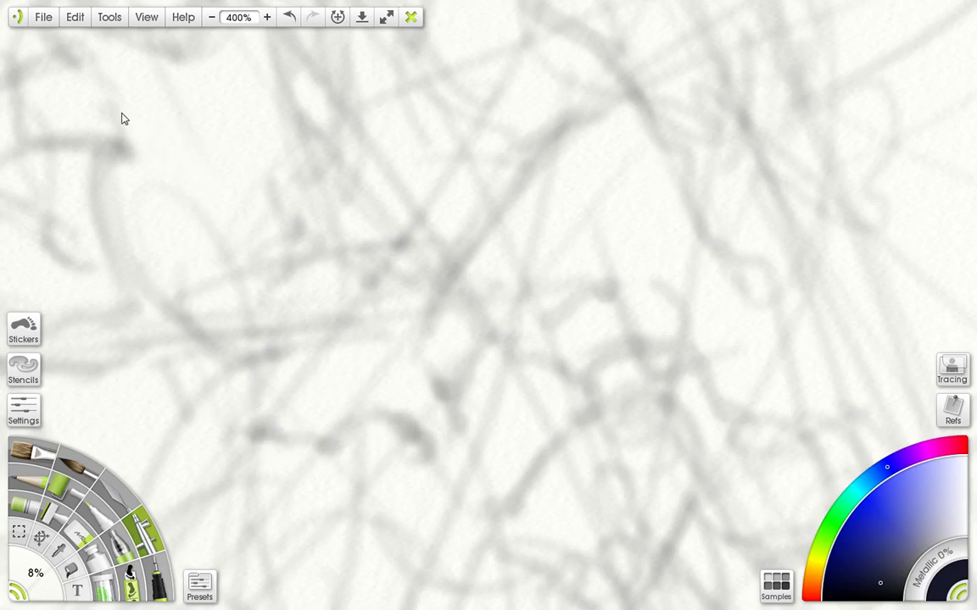
Step: Set the airbrush size to 2% and trace a thin wavy line along the dark diagonal stroke at the figure's middle
key("ctrl+Left")
left_click(212, 19)
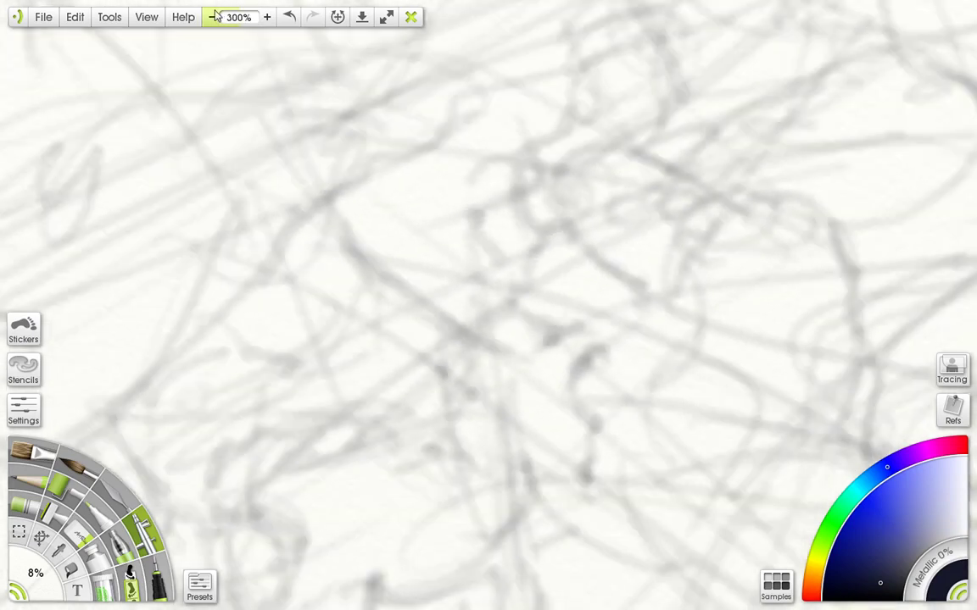
left_click(212, 19)
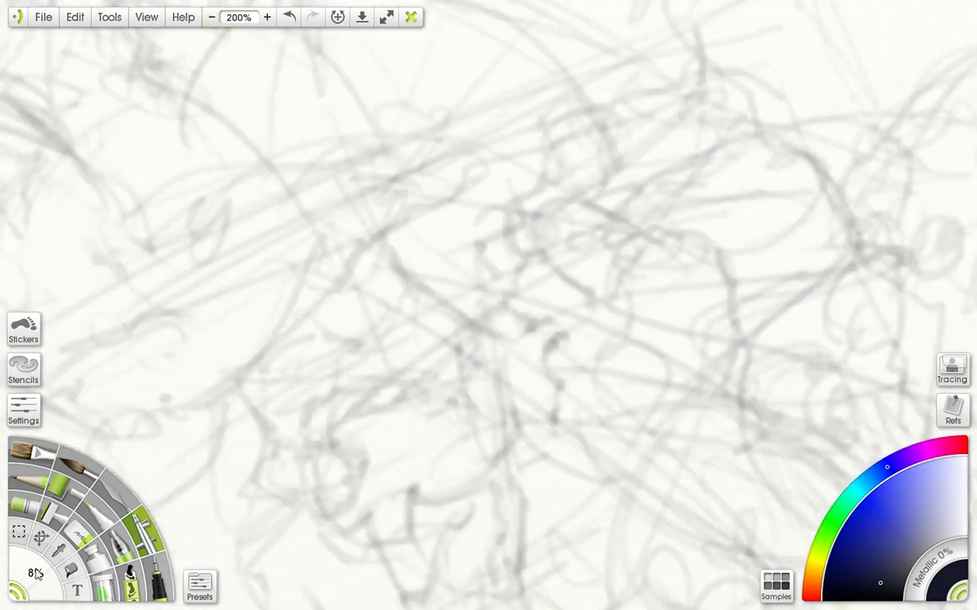
mouse_move(46, 585)
left_mouse_down()
mouse_move(30, 579)
mouse_move(63, 573)
mouse_move(54, 573)
left_mouse_up()
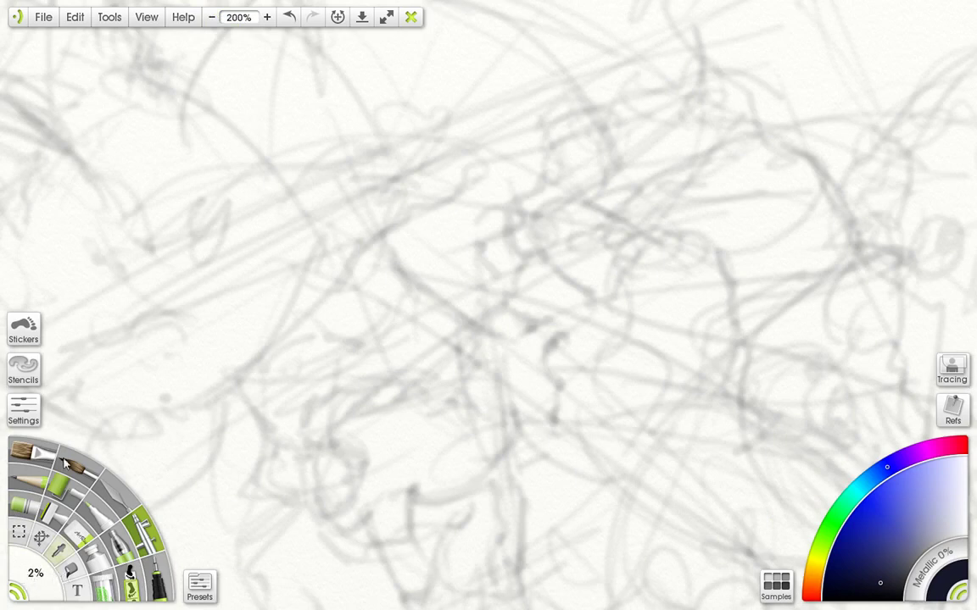
left_click(267, 17)
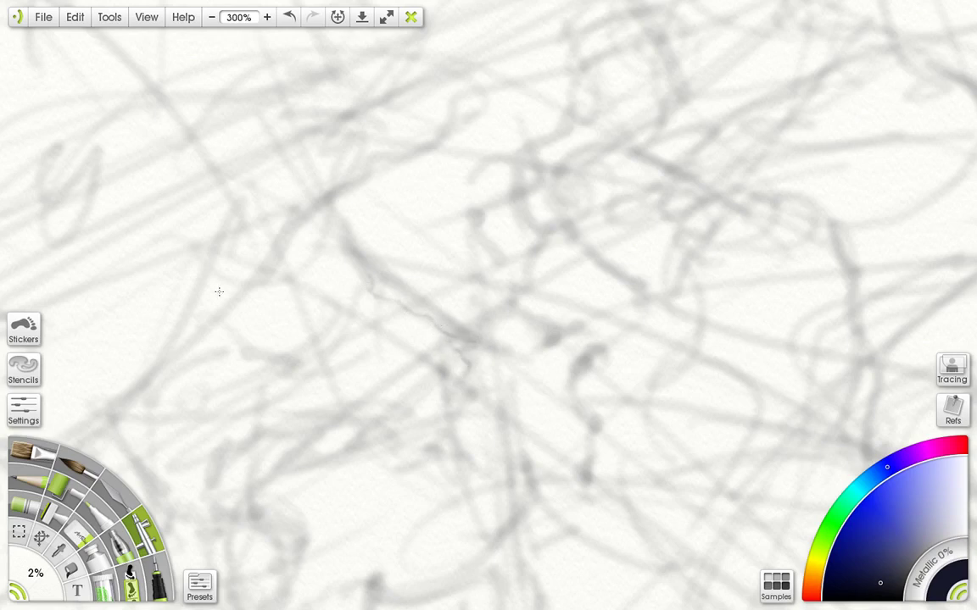
Step: Set the airbrush size to 4% and add short hooked and squiggly strokes beside the dark diagonal
left_click_drag(33, 585, 57, 578)
mouse_move(378, 301)
left_mouse_down()
mouse_move(367, 294)
mouse_move(377, 303)
left_mouse_up()
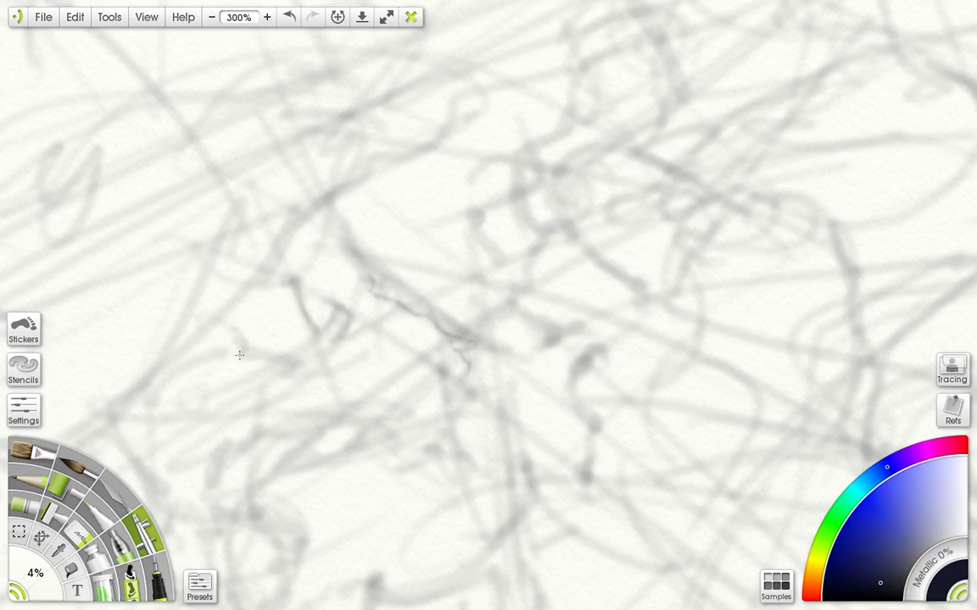
left_click_drag(231, 328, 273, 371)
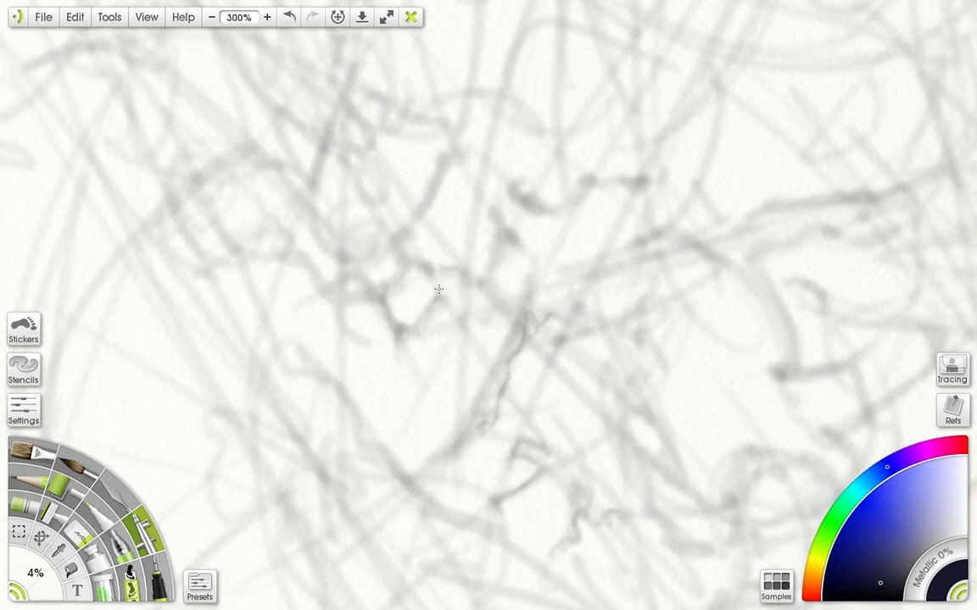
Step: Rotate the canvas and build wavy contours, curls and branching strokes around the central junction of lines
mouse_move(501, 302)
left_mouse_down()
mouse_move(476, 320)
mouse_move(488, 313)
mouse_move(501, 334)
mouse_move(493, 322)
mouse_move(496, 343)
mouse_move(479, 376)
mouse_move(471, 342)
mouse_move(443, 417)
mouse_move(473, 380)
mouse_move(435, 455)
mouse_move(407, 479)
mouse_move(443, 449)
left_mouse_up()
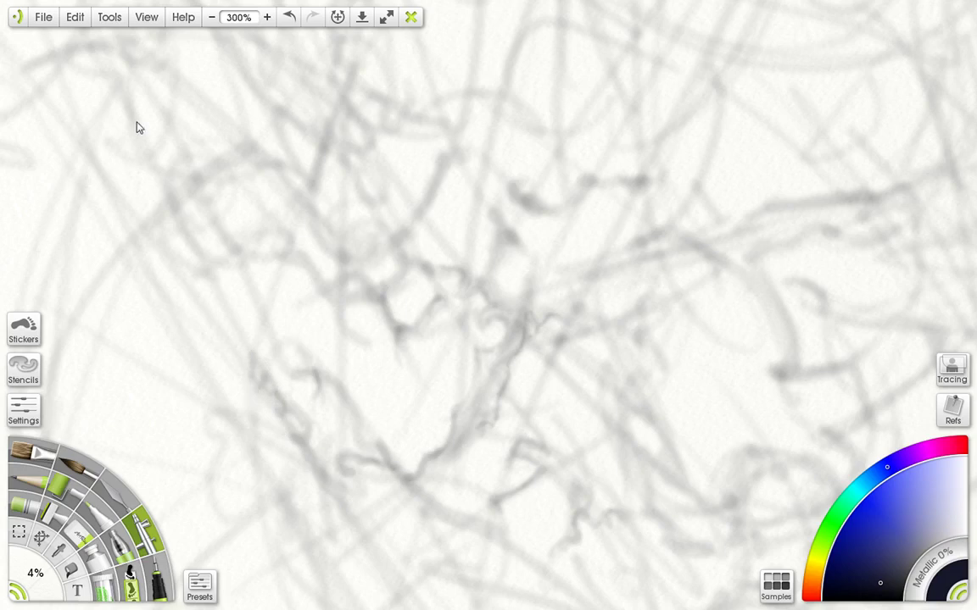
left_click_drag(489, 85, 240, 133)
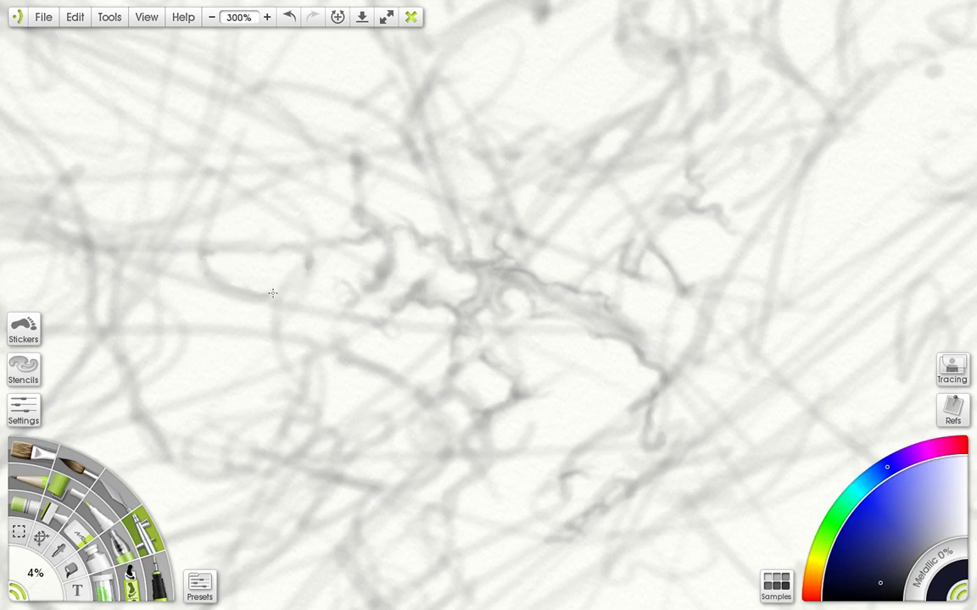
mouse_move(287, 306)
left_mouse_down()
mouse_move(316, 324)
mouse_move(286, 327)
mouse_move(326, 330)
mouse_move(303, 344)
left_mouse_up()
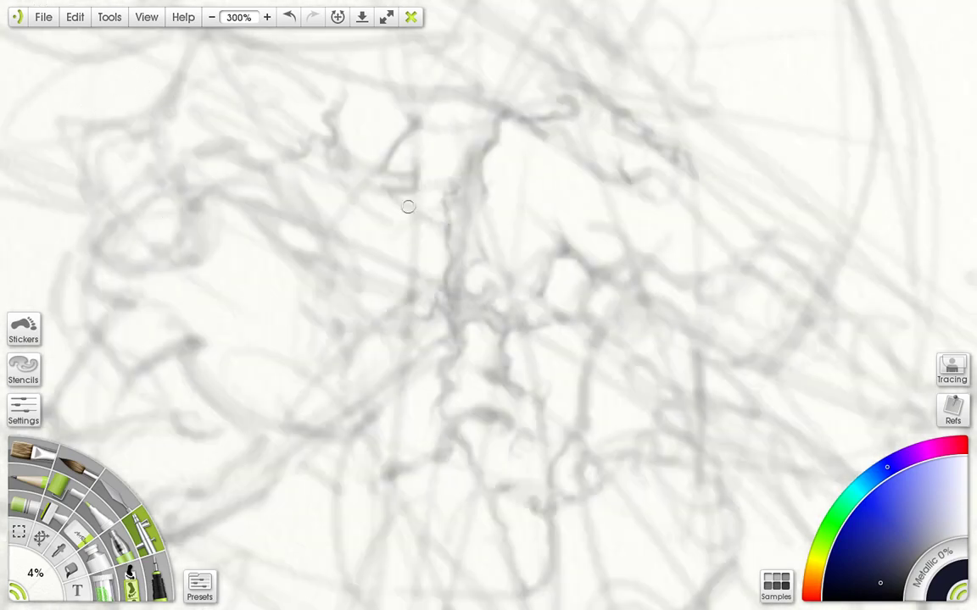
mouse_move(363, 192)
left_mouse_down()
mouse_move(382, 231)
mouse_move(382, 260)
left_mouse_up()
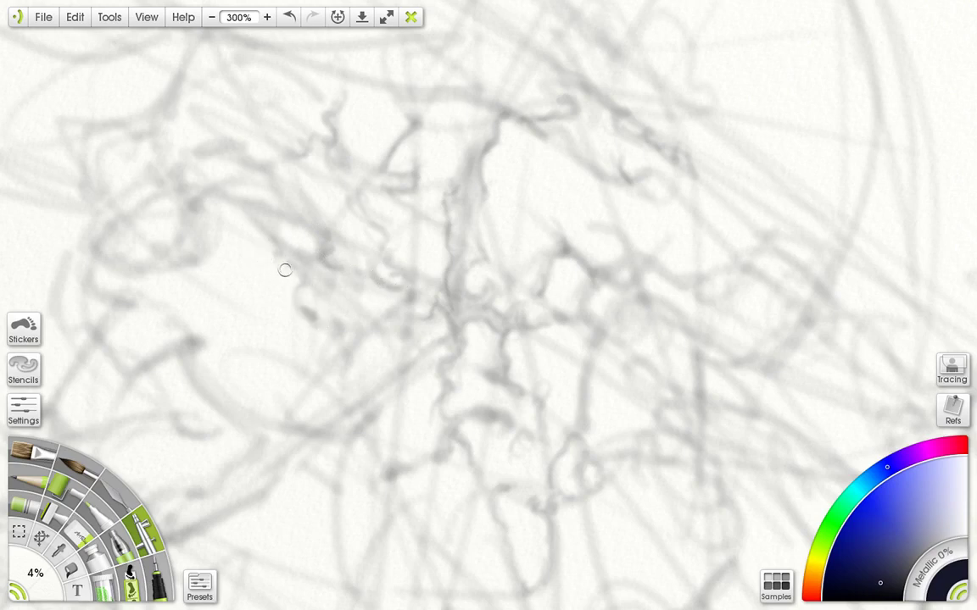
mouse_move(200, 244)
left_mouse_down()
mouse_move(218, 220)
mouse_move(226, 223)
mouse_move(214, 197)
mouse_move(223, 192)
mouse_move(293, 223)
mouse_move(315, 256)
left_mouse_up()
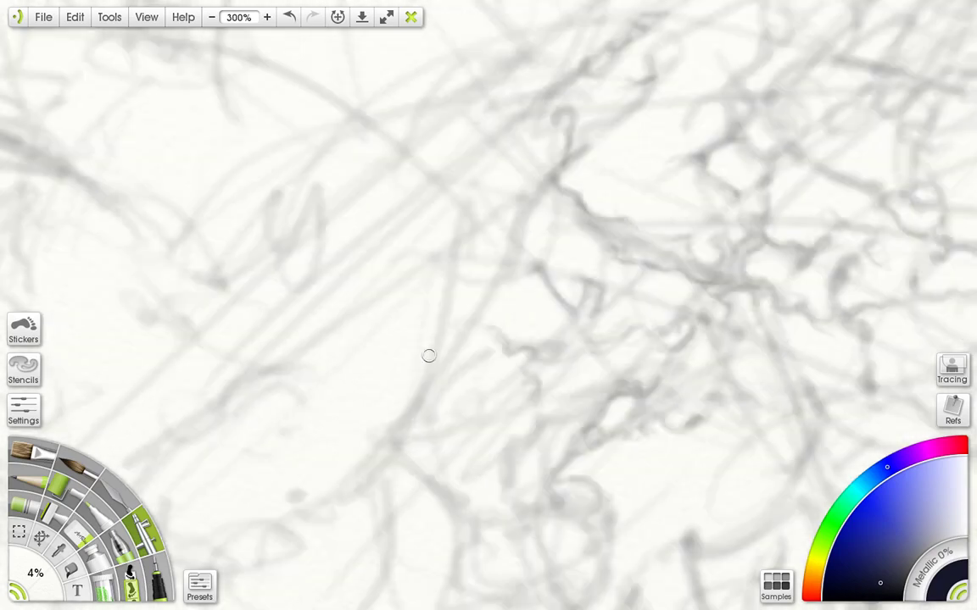
Step: Sketch wavy contours and short hooked marks where the torso meets the large oval, rotating the canvas between strokes
mouse_move(414, 258)
left_mouse_down()
mouse_move(392, 292)
mouse_move(411, 274)
mouse_move(379, 291)
mouse_move(415, 302)
mouse_move(434, 339)
mouse_move(416, 412)
left_mouse_up()
left_click_drag(442, 338, 429, 396)
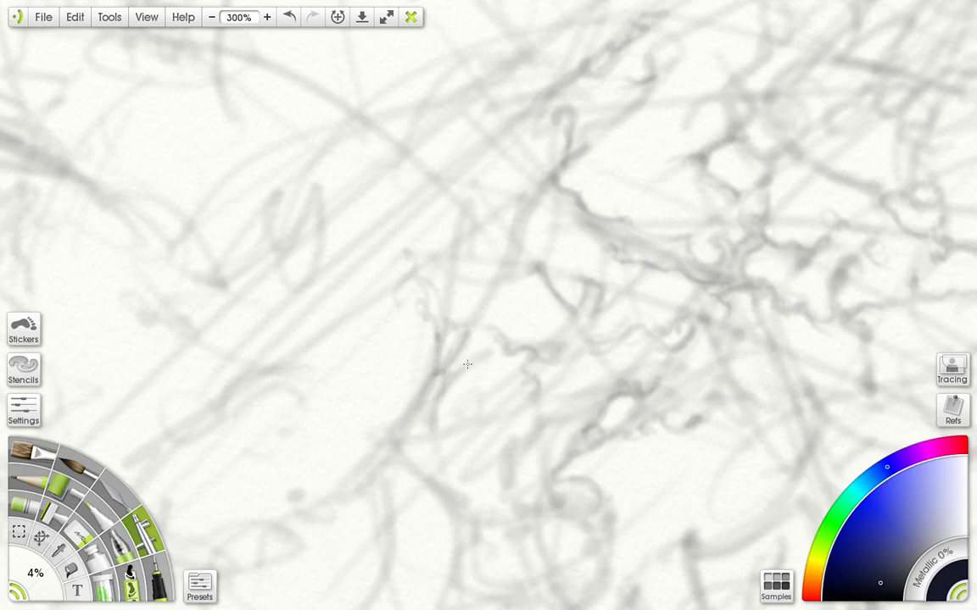
left_click_drag(469, 426, 507, 387)
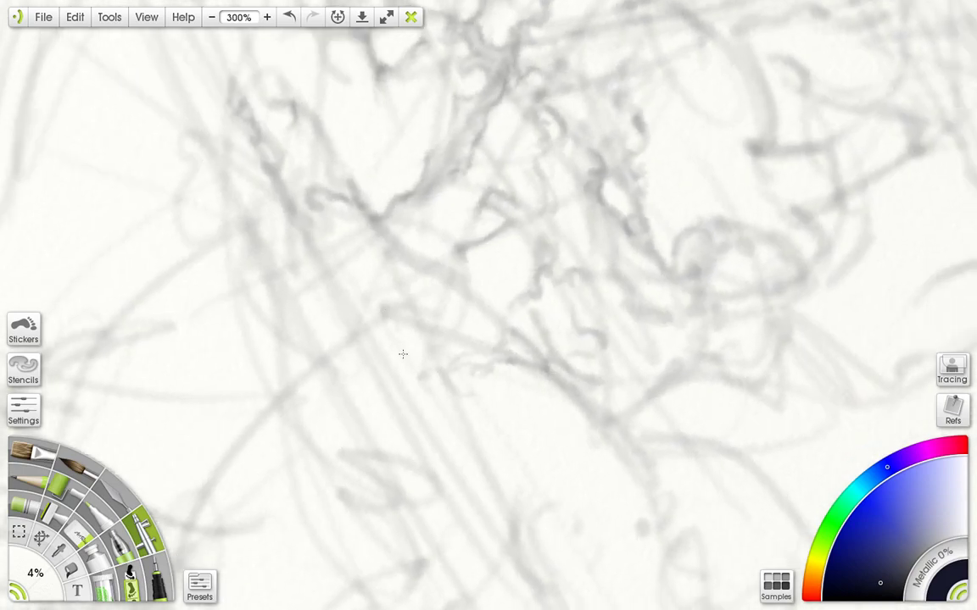
mouse_move(421, 412)
left_mouse_down()
mouse_move(437, 444)
mouse_move(419, 377)
mouse_move(417, 400)
mouse_move(435, 413)
mouse_move(438, 437)
mouse_move(434, 407)
mouse_move(475, 436)
left_mouse_up()
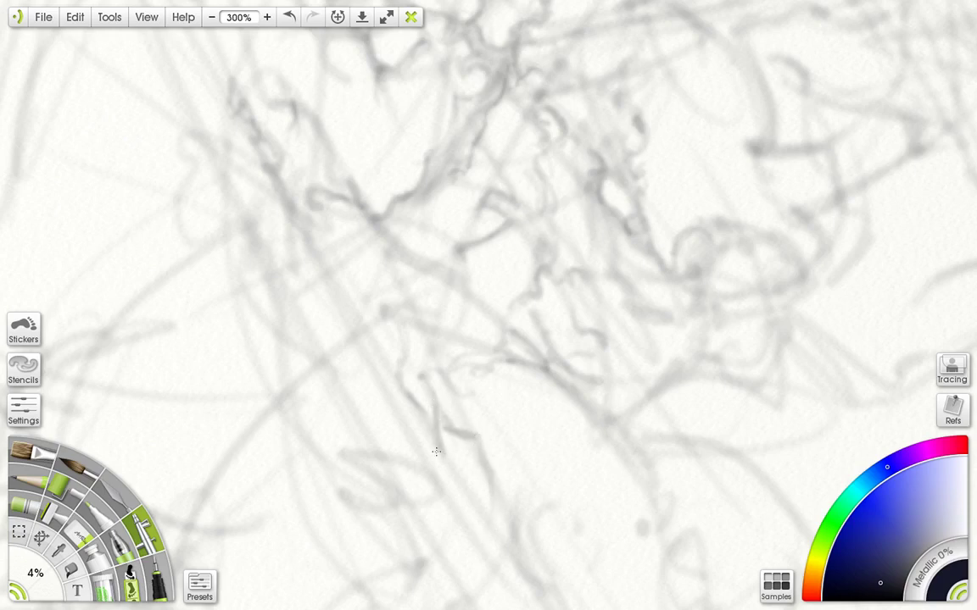
left_click_drag(402, 458, 426, 484)
mouse_move(397, 460)
left_mouse_down()
mouse_move(429, 471)
mouse_move(404, 493)
left_mouse_up()
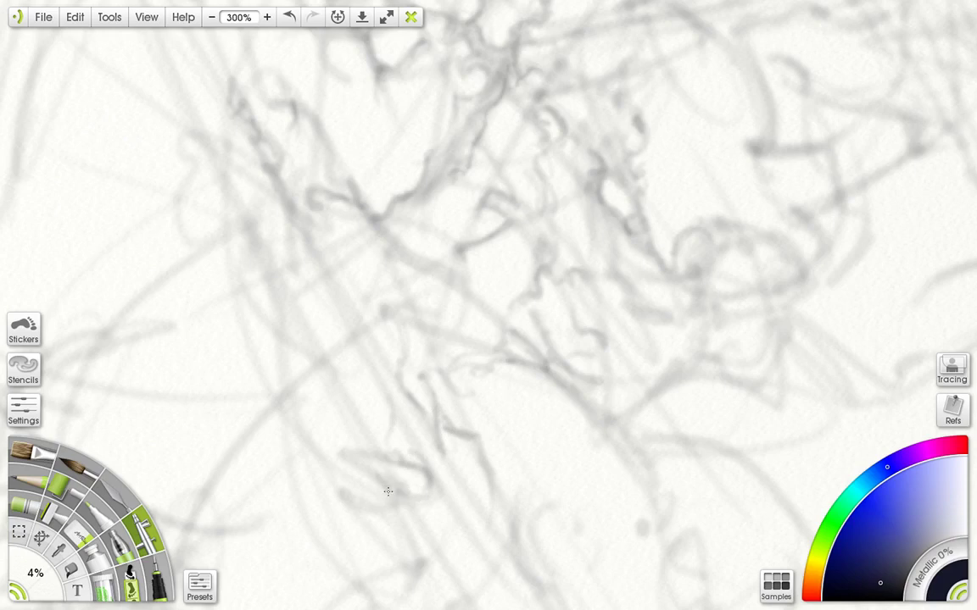
Step: Zoom out to 50% to review the whole sketch, and fill the central torso with fine branching strokes at 200%
left_click(211, 16)
left_click(210, 17)
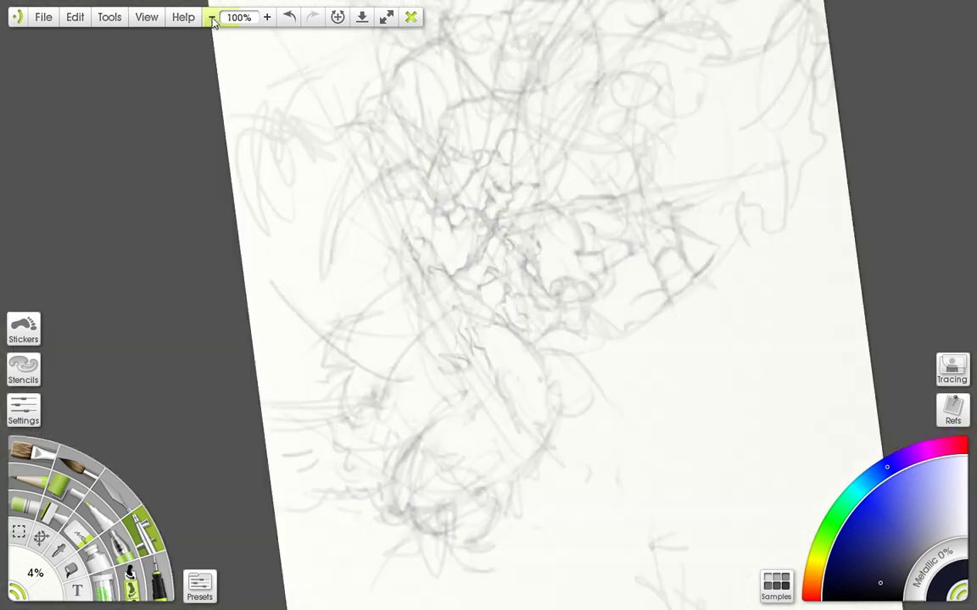
left_click(210, 17)
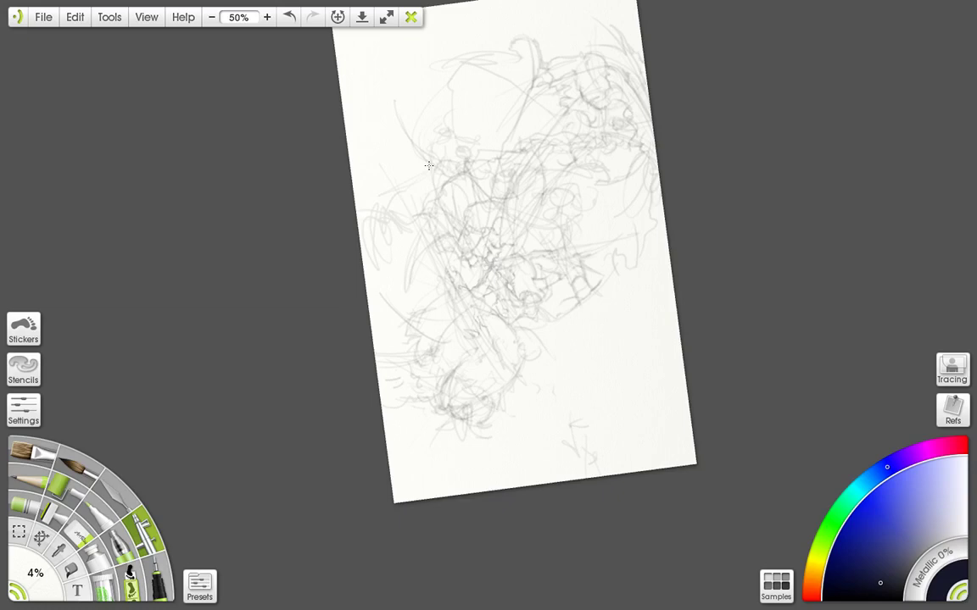
left_click(266, 17)
left_click(267, 17)
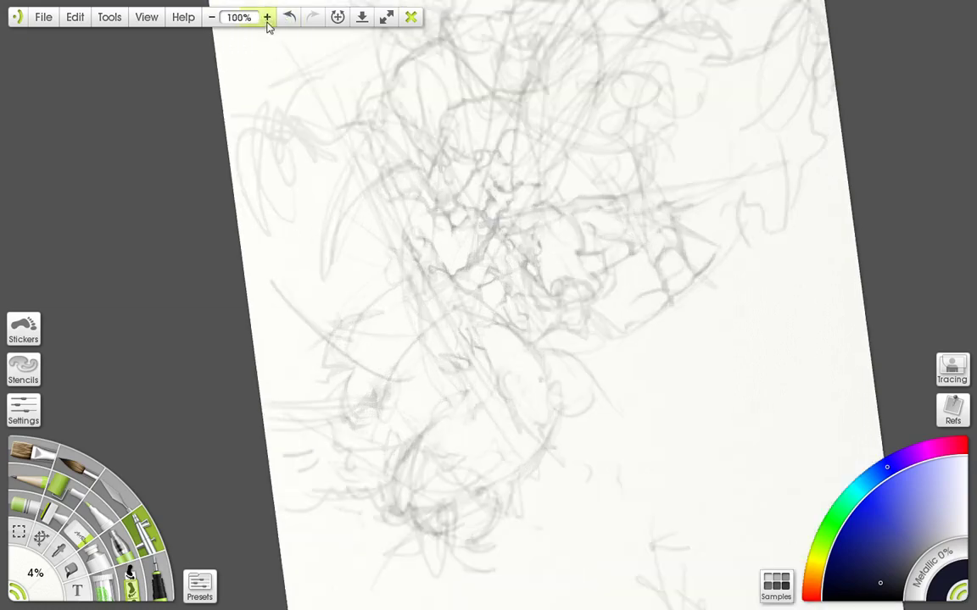
left_click(267, 17)
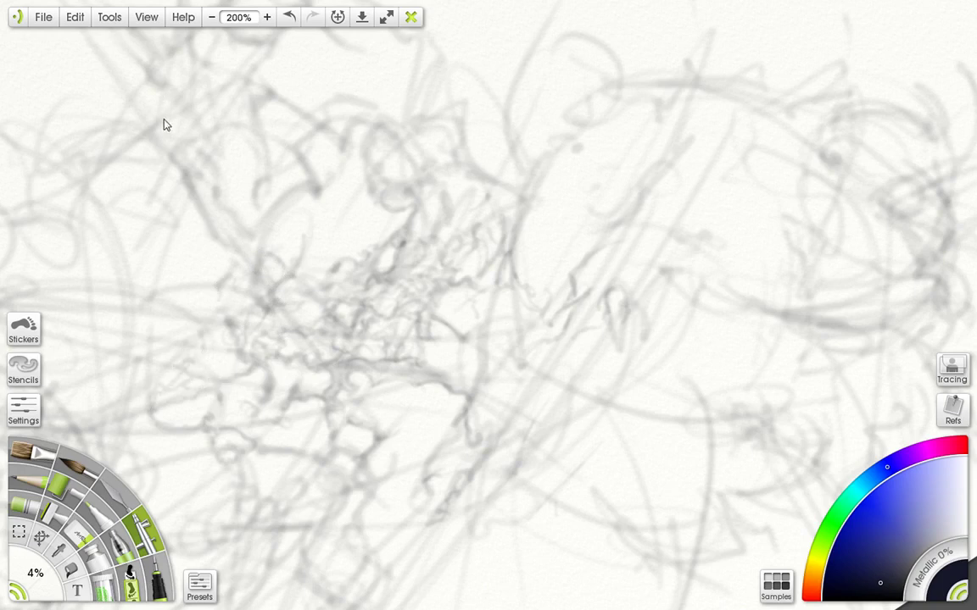
Step: Rotate the canvas and thicken the torso's fine mesh with small loops, curls and thin connecting lines
left_click_drag(148, 83, 108, 72)
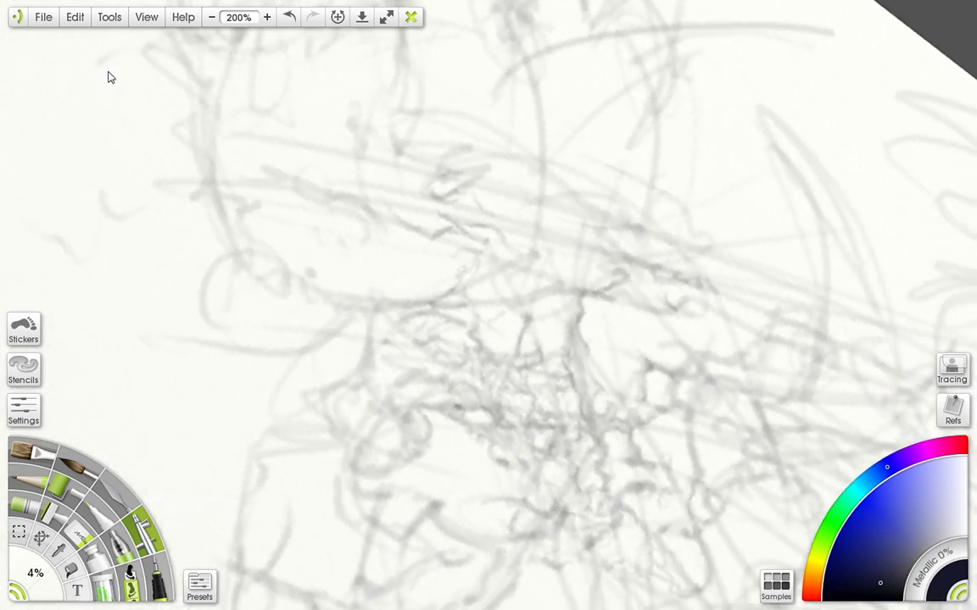
left_click_drag(320, 217, 324, 189)
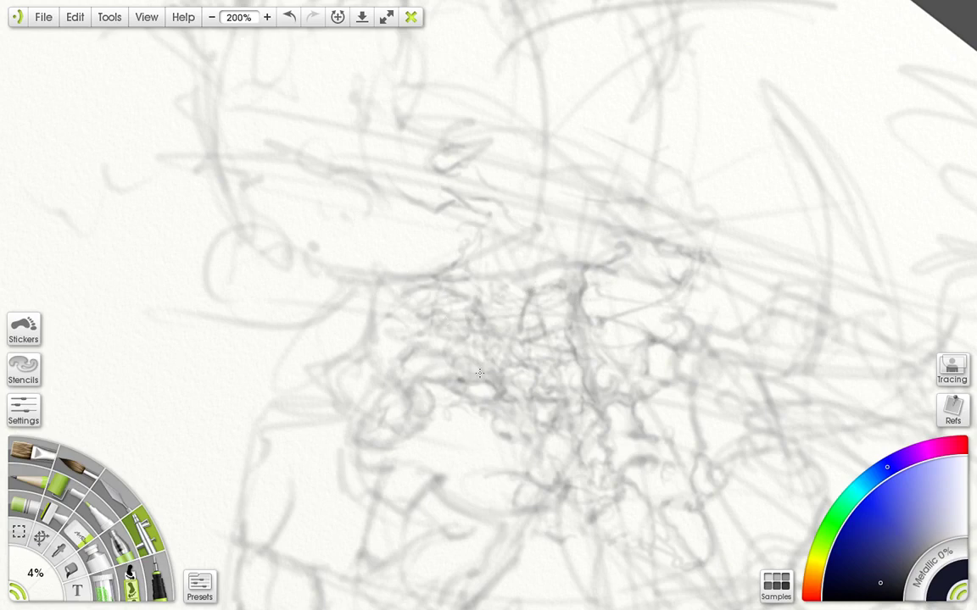
left_click_drag(415, 212, 413, 271)
left_click_drag(445, 382, 455, 415)
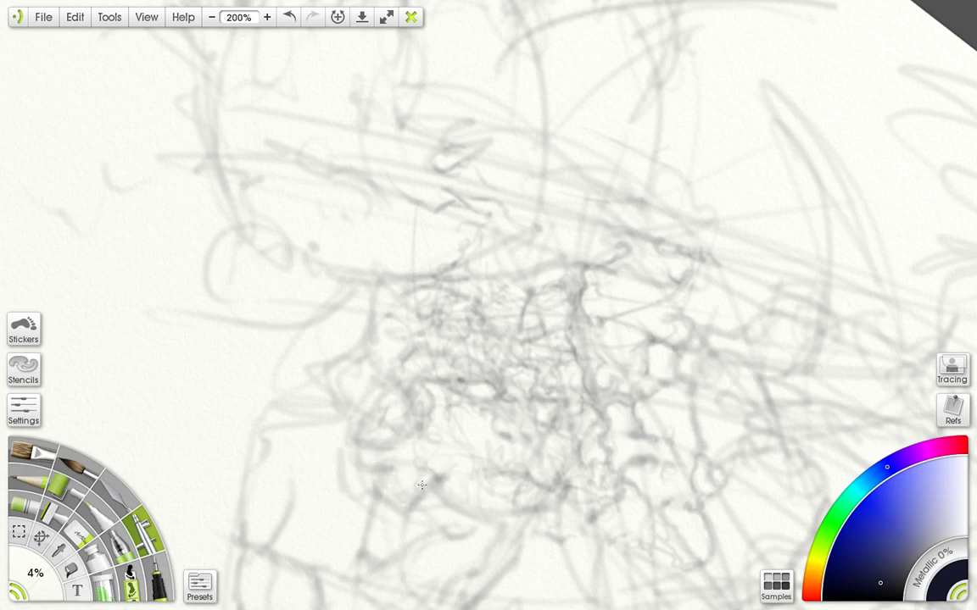
Step: Rotate the canvas and round out the dense torso mesh, extending fine wavy strokes into the adjoining oval
left_click_drag(156, 115, 589, 293)
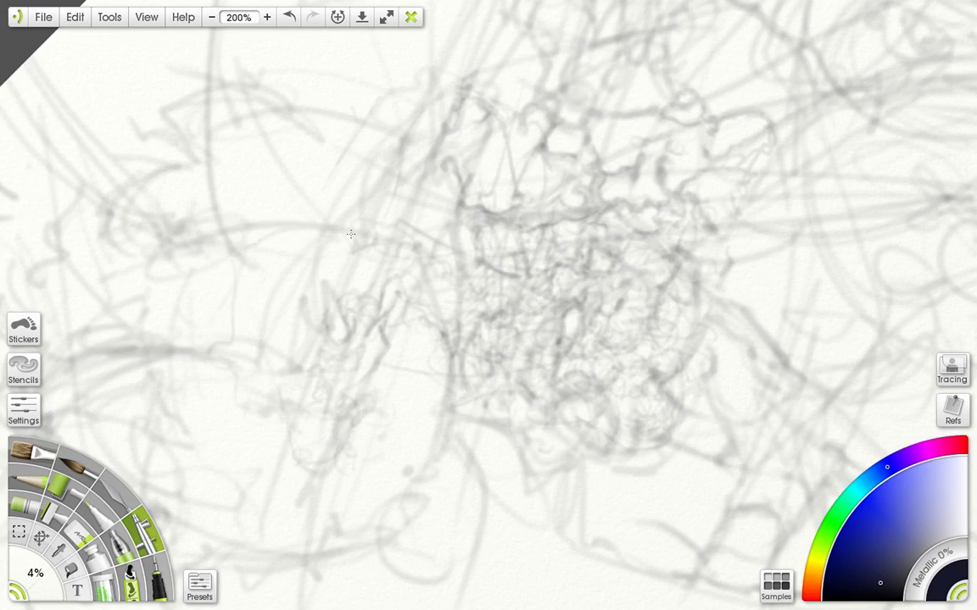
key("Left")
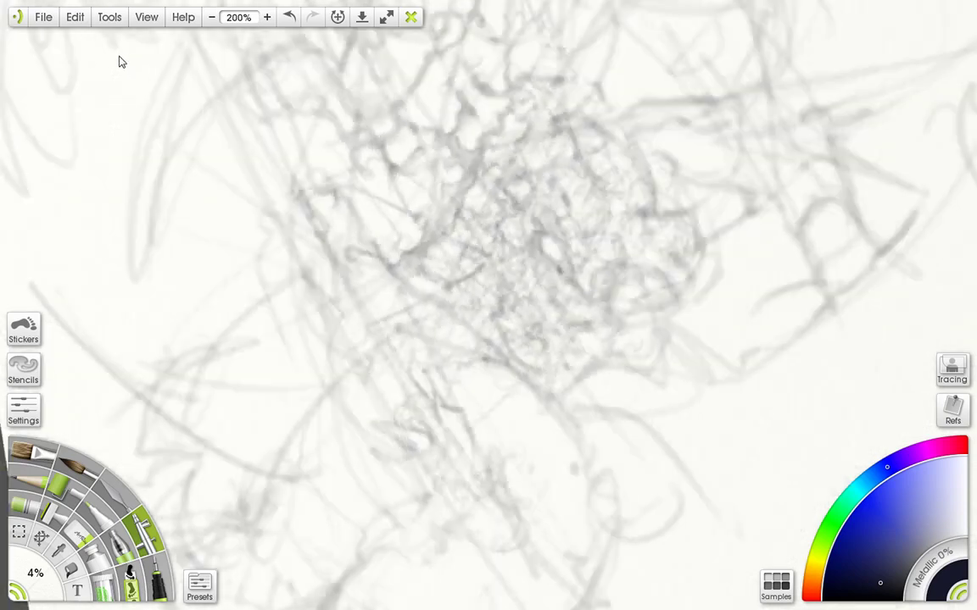
left_click_drag(100, 62, 71, 123)
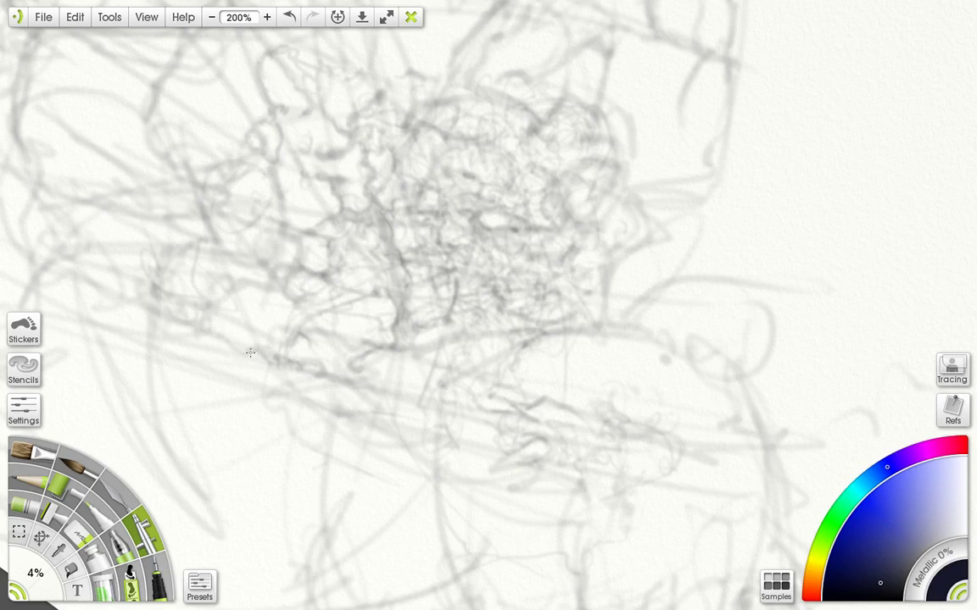
Step: Zoom out to 75%, rotate the canvas, and add light curved strokes beside the textured torso
left_click(211, 17)
left_click(211, 17)
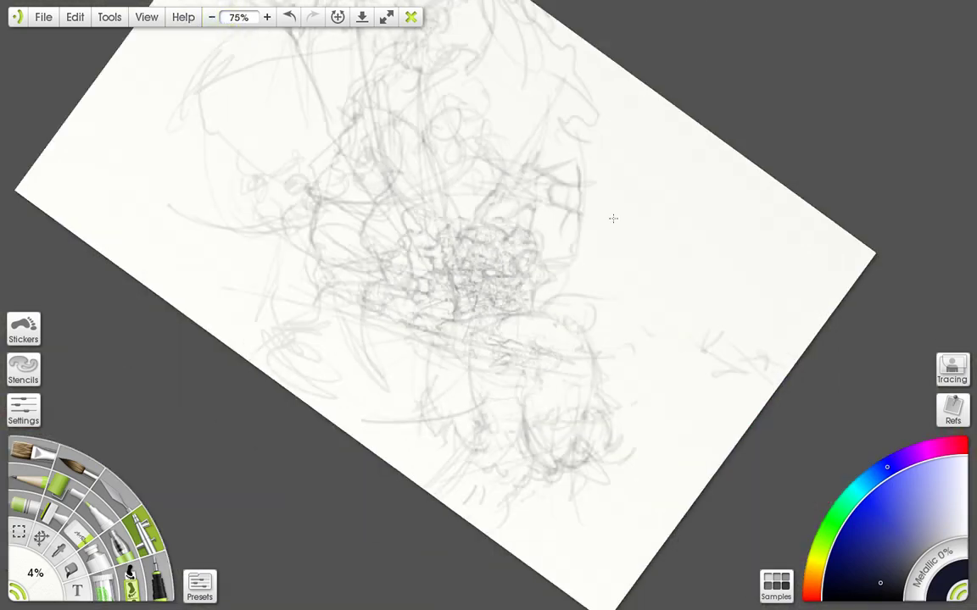
mouse_move(159, 109)
left_mouse_down()
mouse_move(141, 78)
mouse_move(116, 70)
left_mouse_up()
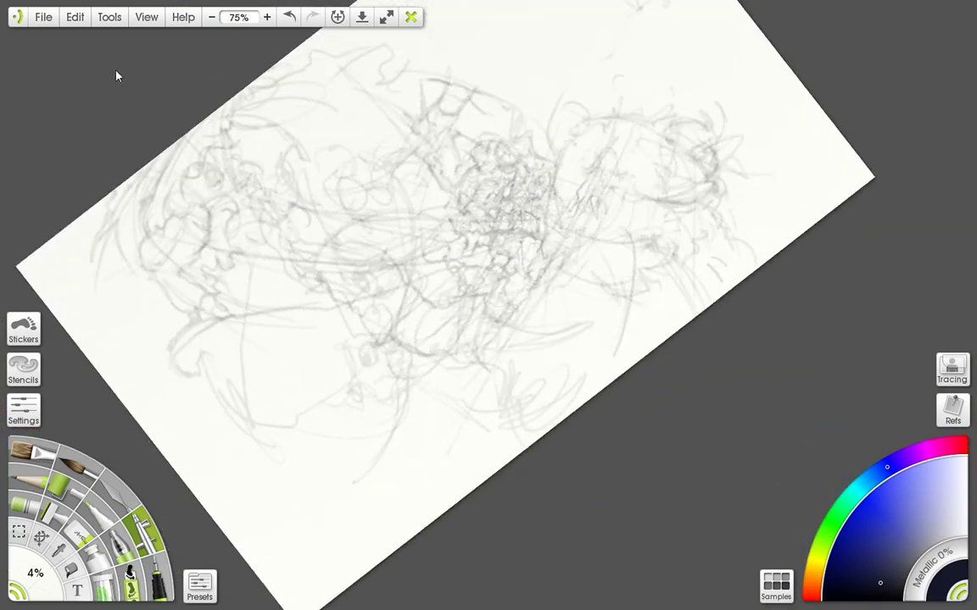
left_click_drag(382, 225, 380, 257)
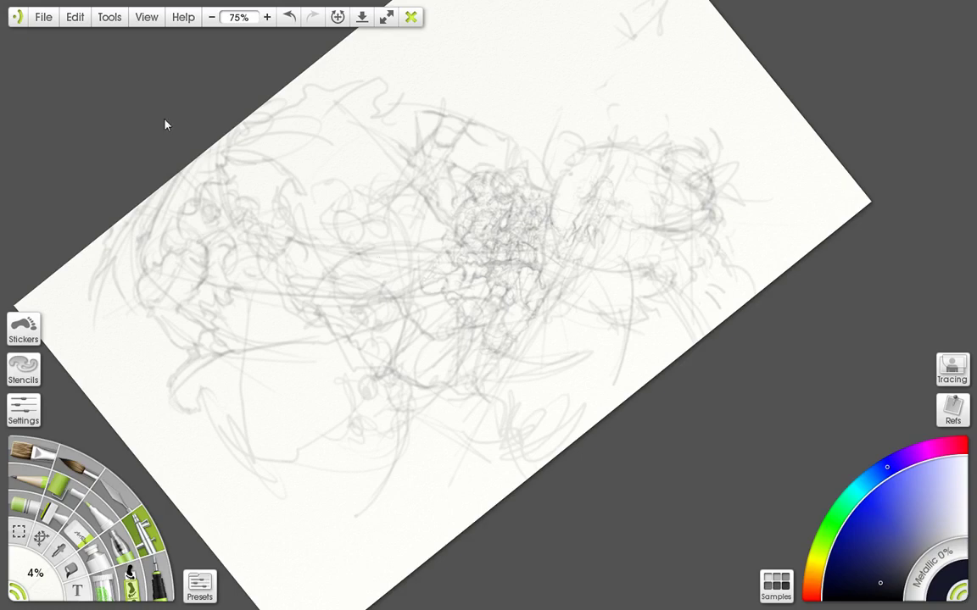
Step: Sketch thin looping strokes beside the textured torso at 200%, and return to 100% with the canvas rotated
left_click(268, 18)
left_click(268, 18)
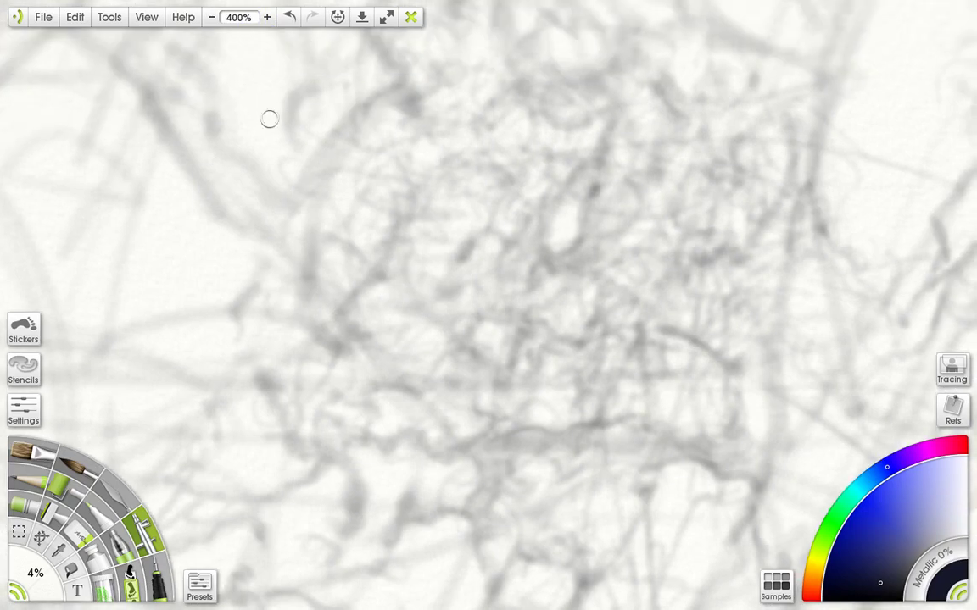
left_click(211, 17)
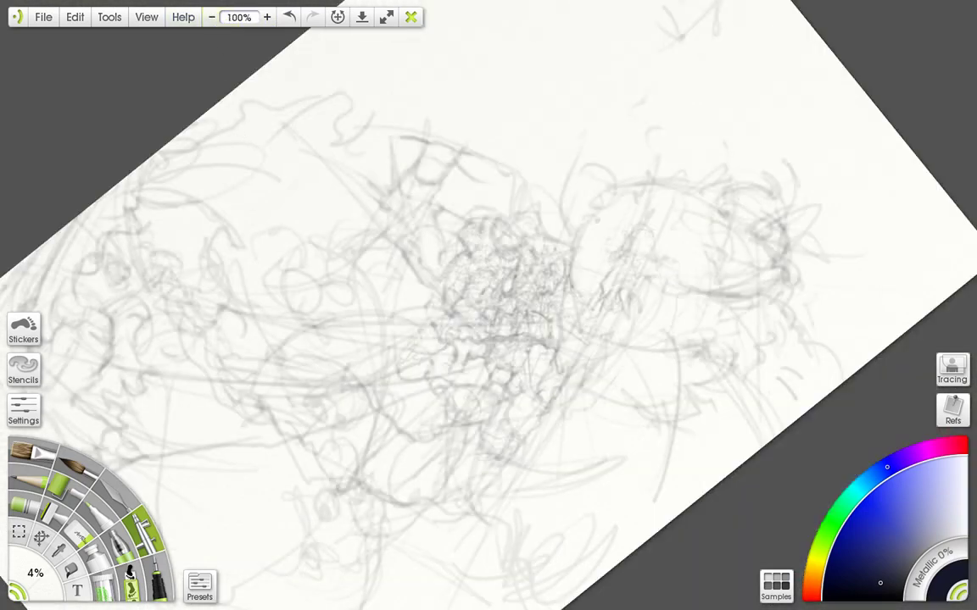
left_click(268, 16)
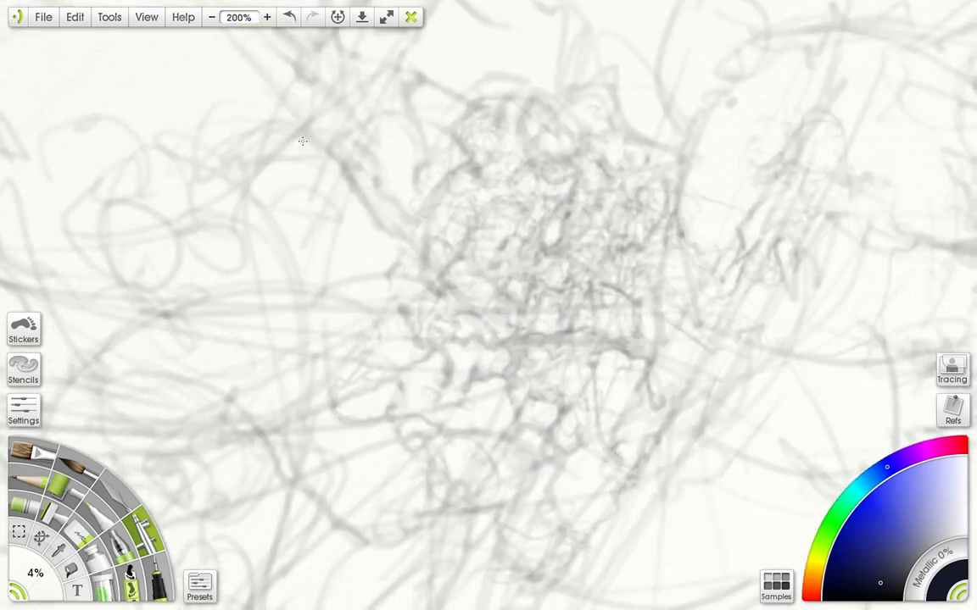
left_click(211, 16)
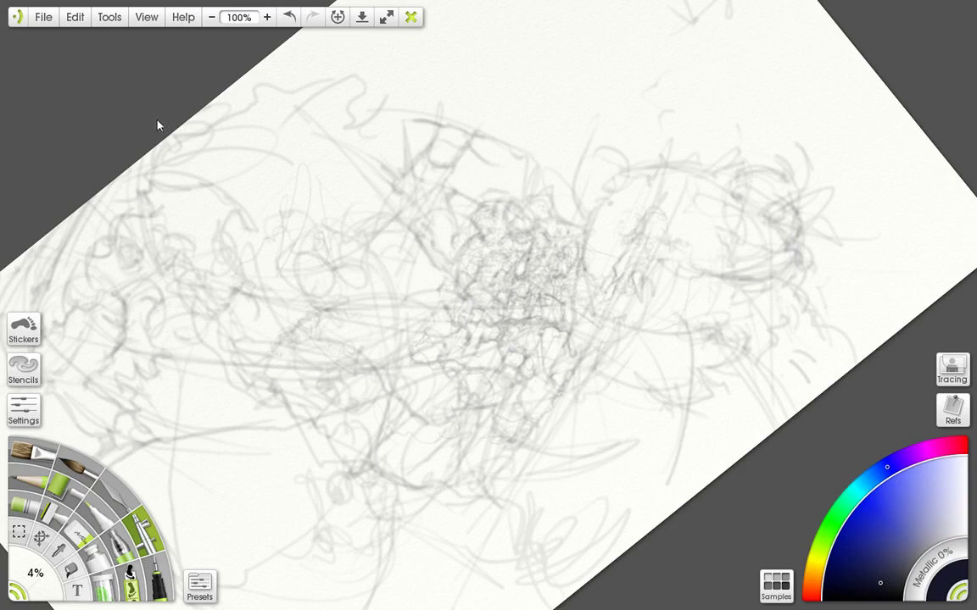
left_click_drag(157, 120, 107, 82)
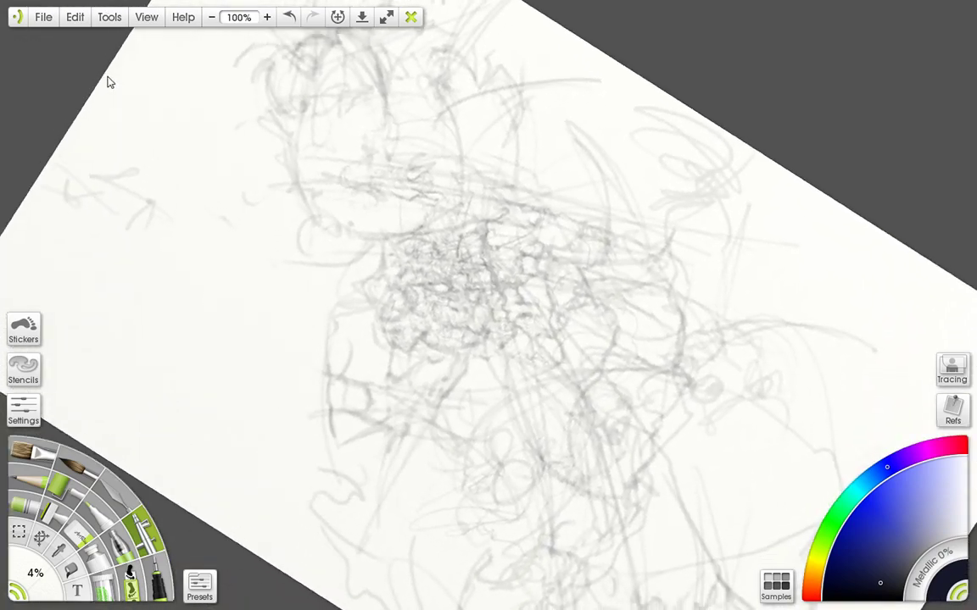
Step: Fill the oval beside the torso with fine scribbled lines and thicken the torso's mesh with small loops and curls
mouse_move(442, 288)
left_mouse_down()
mouse_move(490, 296)
mouse_move(465, 303)
mouse_move(450, 295)
left_mouse_up()
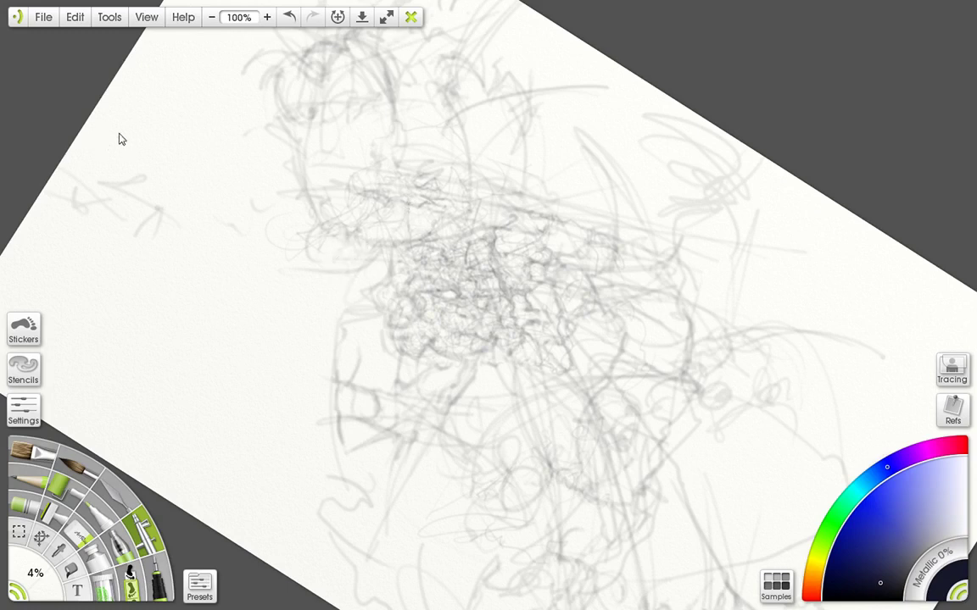
left_click(267, 18)
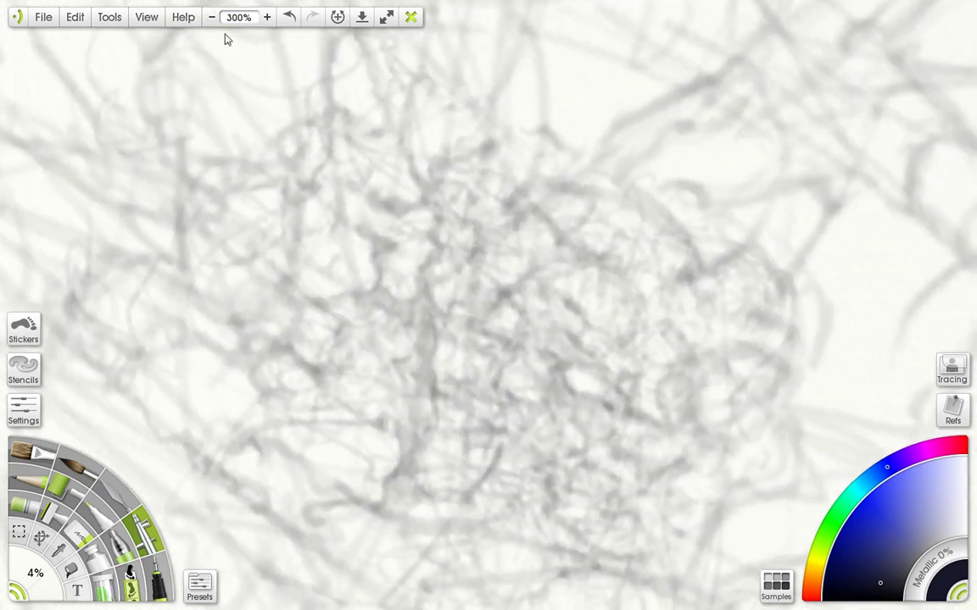
left_click(212, 17)
left_click(213, 17)
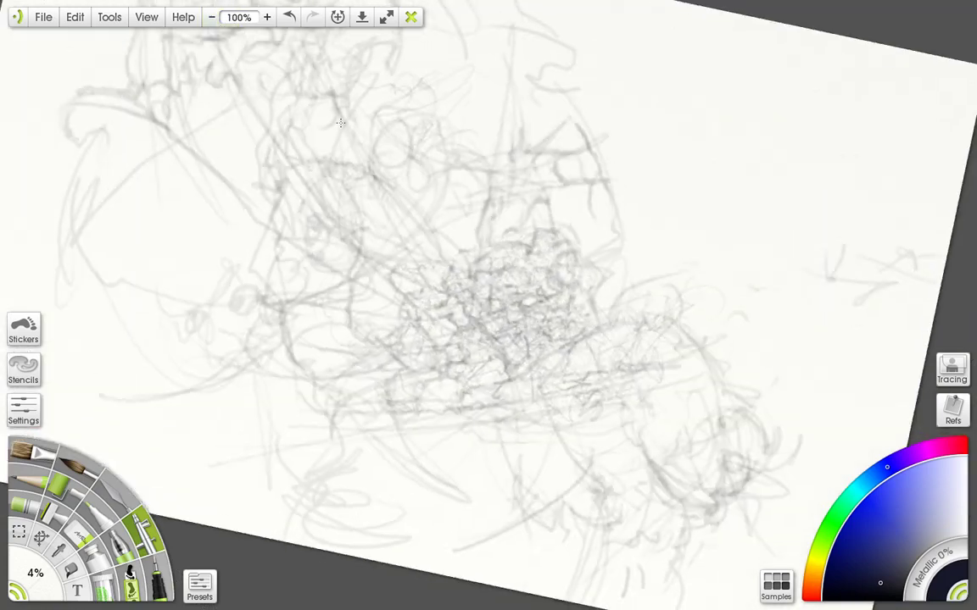
left_click(268, 17)
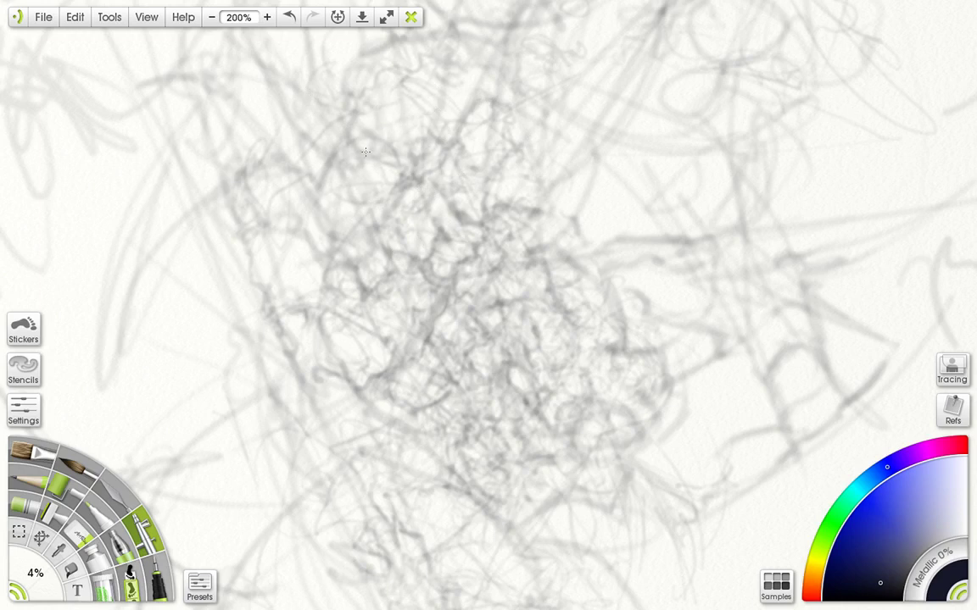
left_click(211, 17)
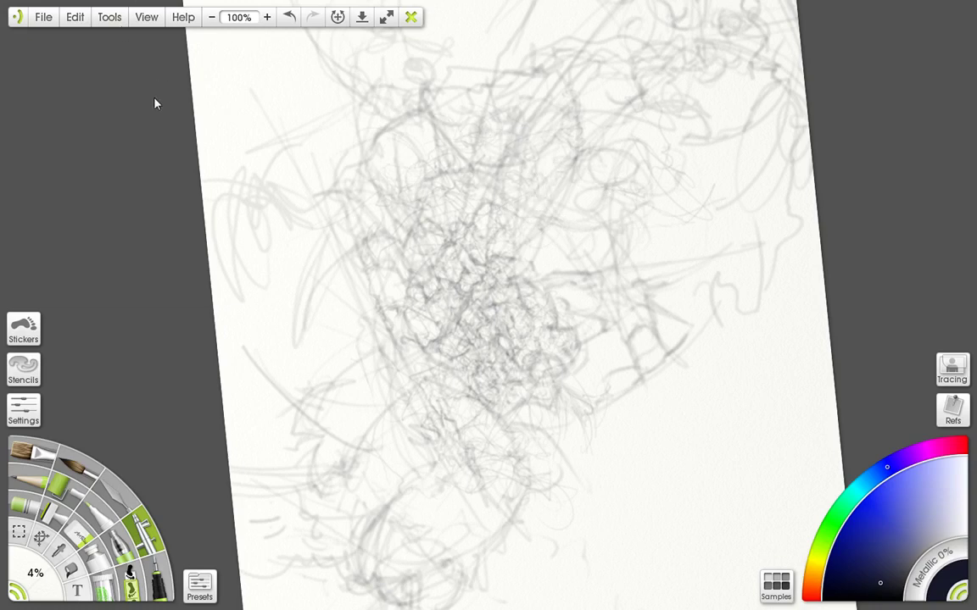
Step: Extend the torso's fine mesh outward with thin wispy strokes across the neighbouring limb and oval shapes
left_click_drag(154, 104, 124, 4)
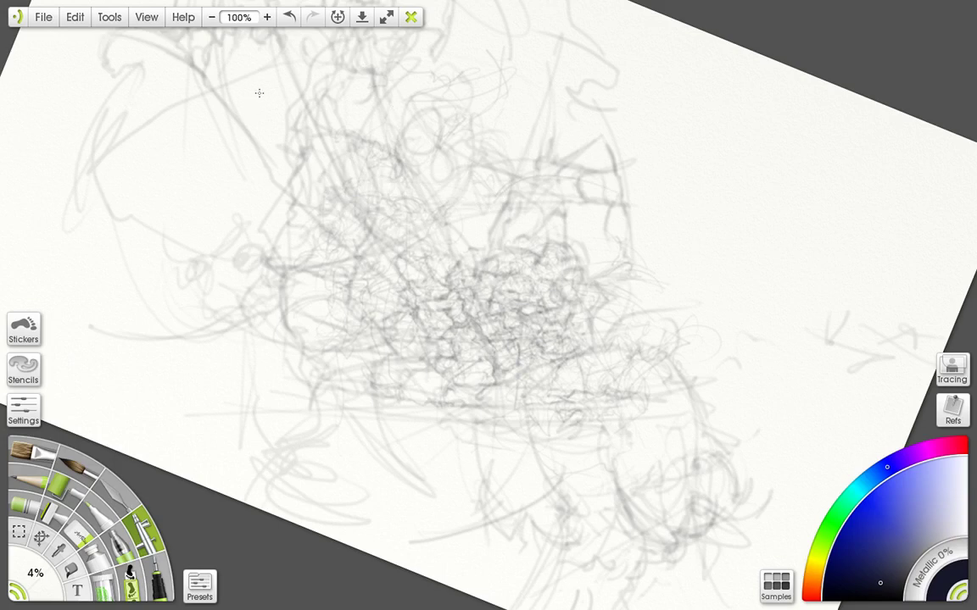
mouse_move(165, 100)
left_mouse_down()
mouse_move(134, 79)
mouse_move(177, 106)
left_mouse_up()
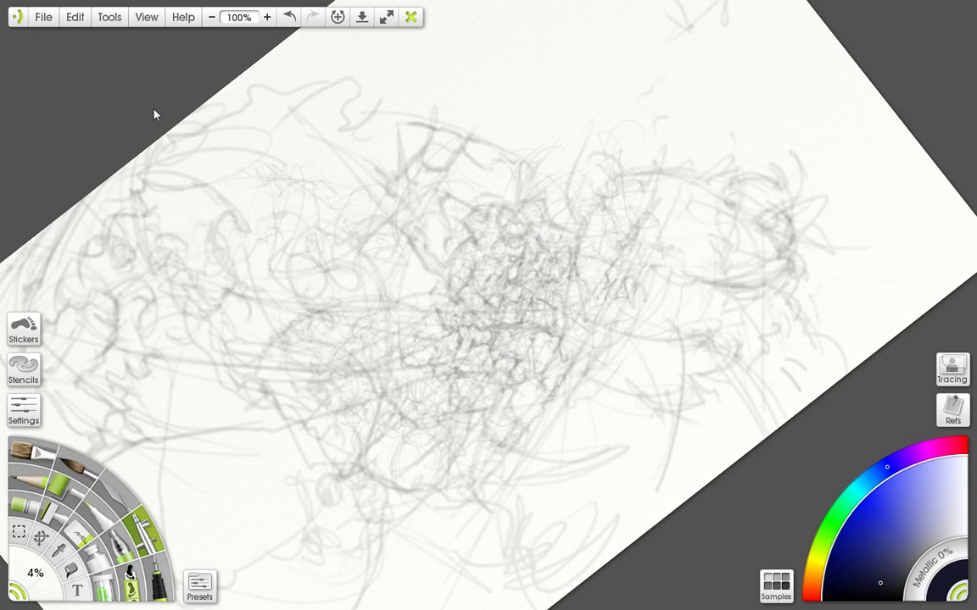
left_click_drag(160, 107, 215, 108)
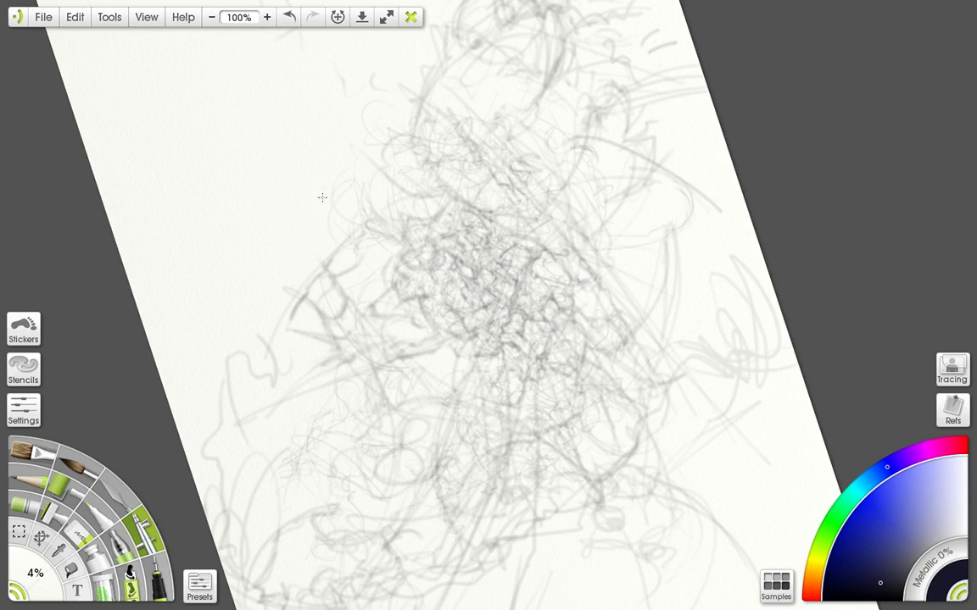
Step: Sketch small curled loops in the blank area beside the torso and add wispy curls around the adjoining head
left_click_drag(322, 198, 319, 242)
left_click_drag(157, 109, 156, 97)
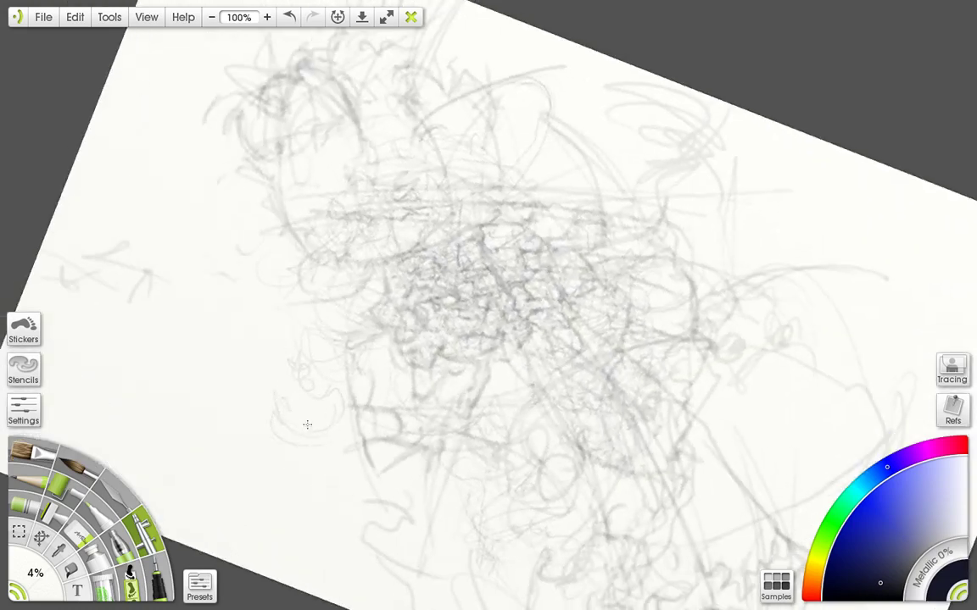
mouse_move(307, 424)
left_mouse_down()
mouse_move(301, 387)
mouse_move(294, 405)
mouse_move(324, 359)
left_mouse_up()
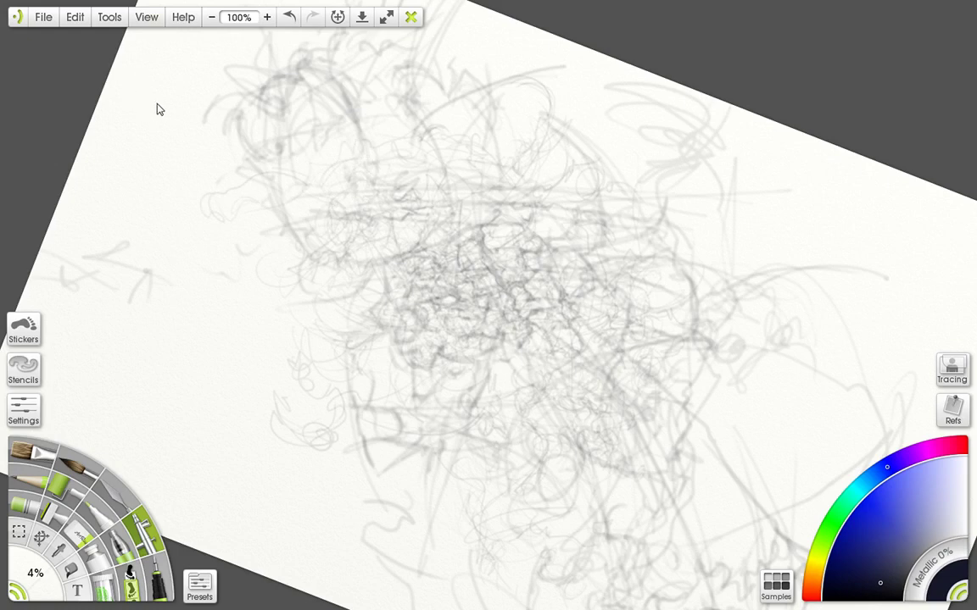
left_click_drag(135, 71, 252, 293)
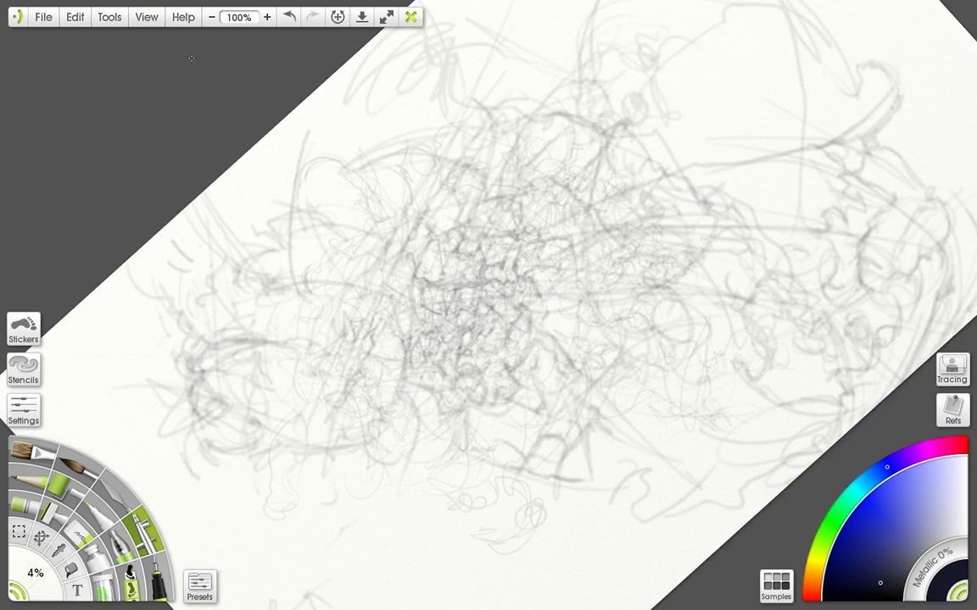
Step: Add light loose curves around the smaller head and the torso's outer edge, working at 50% zoom
left_click(211, 17)
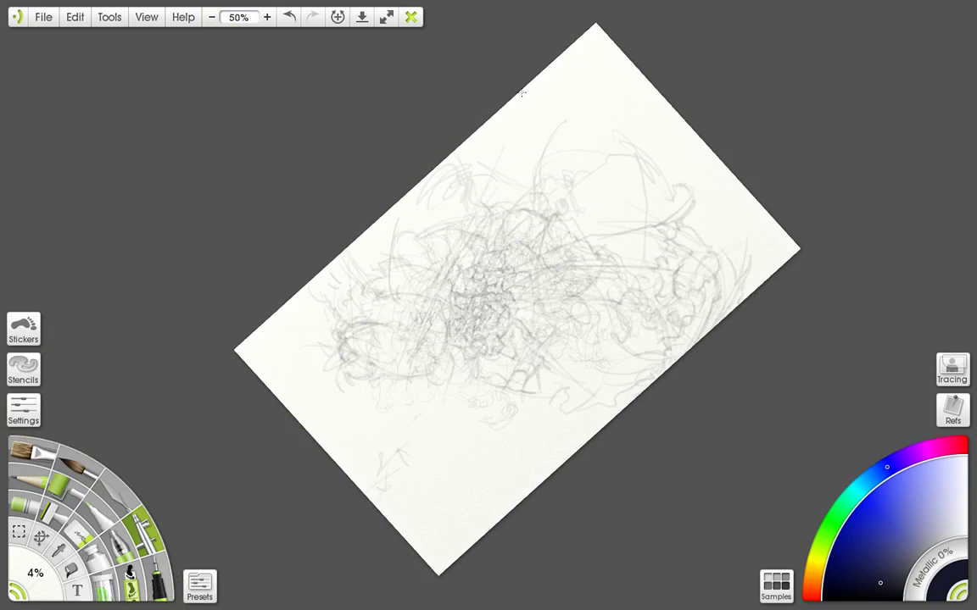
left_click_drag(155, 137, 141, 80)
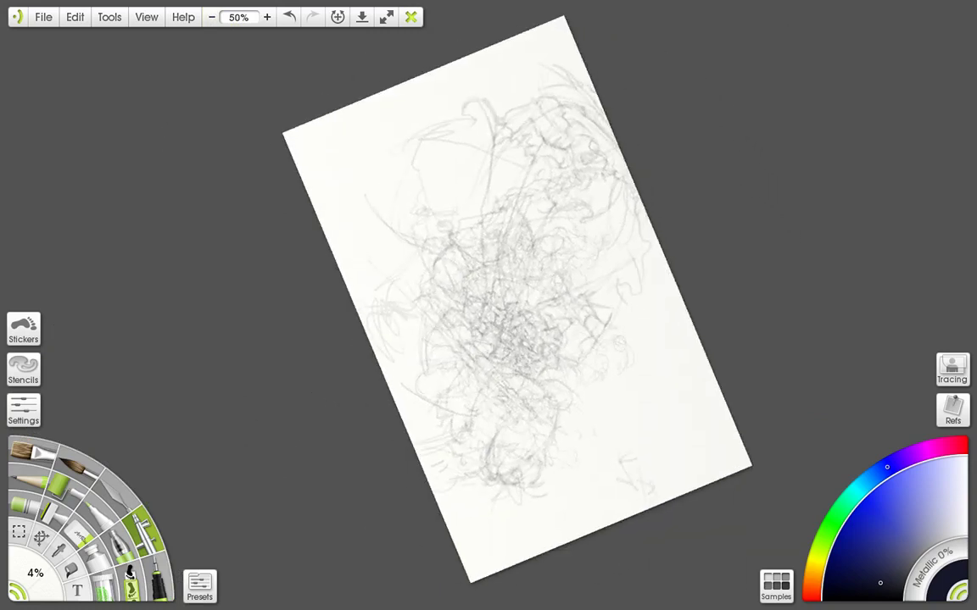
left_click_drag(346, 242, 327, 225)
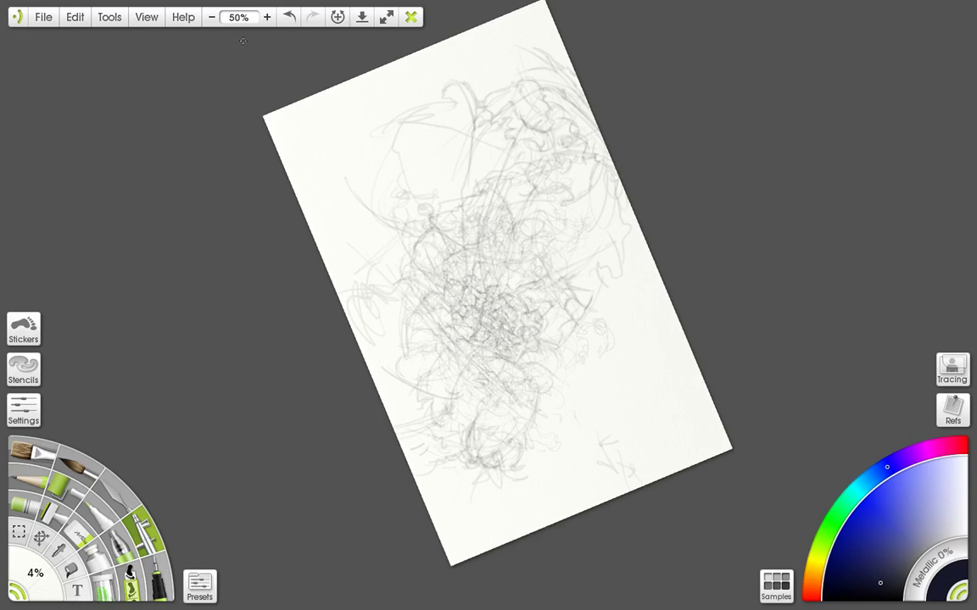
left_click(267, 19)
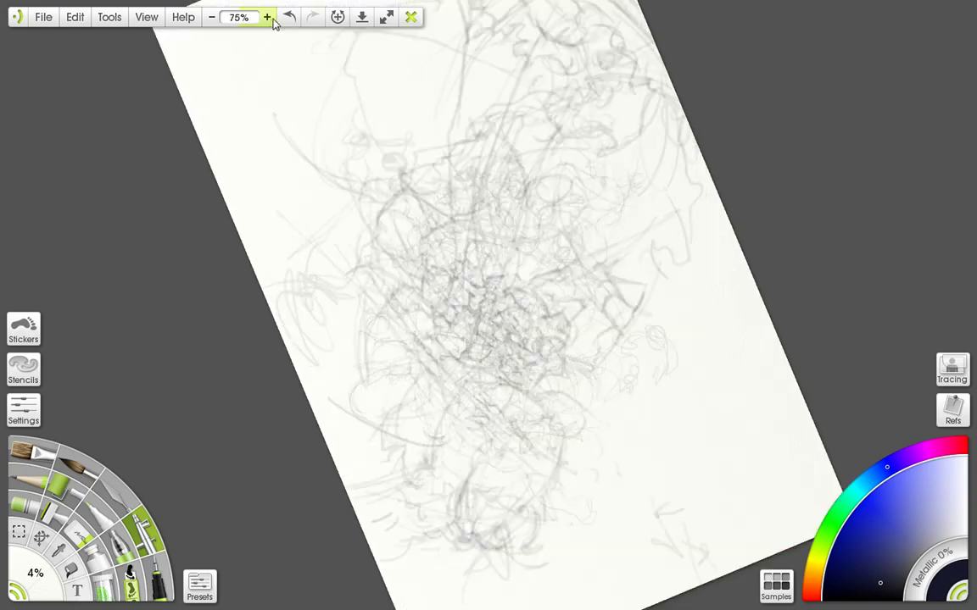
left_click(269, 20)
left_click(266, 17)
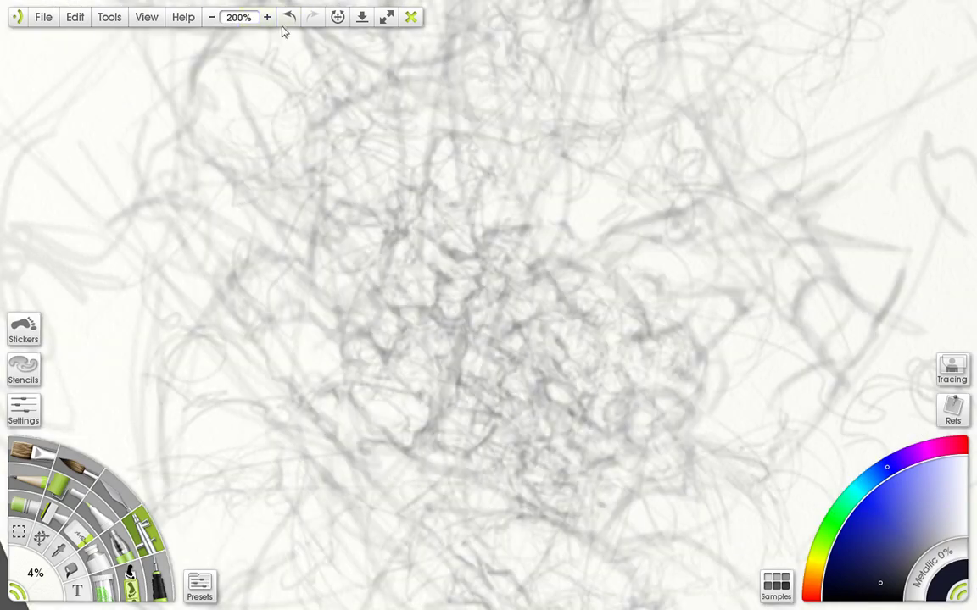
Step: Fill the open gaps in and around the torso mesh with dense small loops and fine connecting lines at 200% zoom
left_click_drag(286, 254, 459, 316)
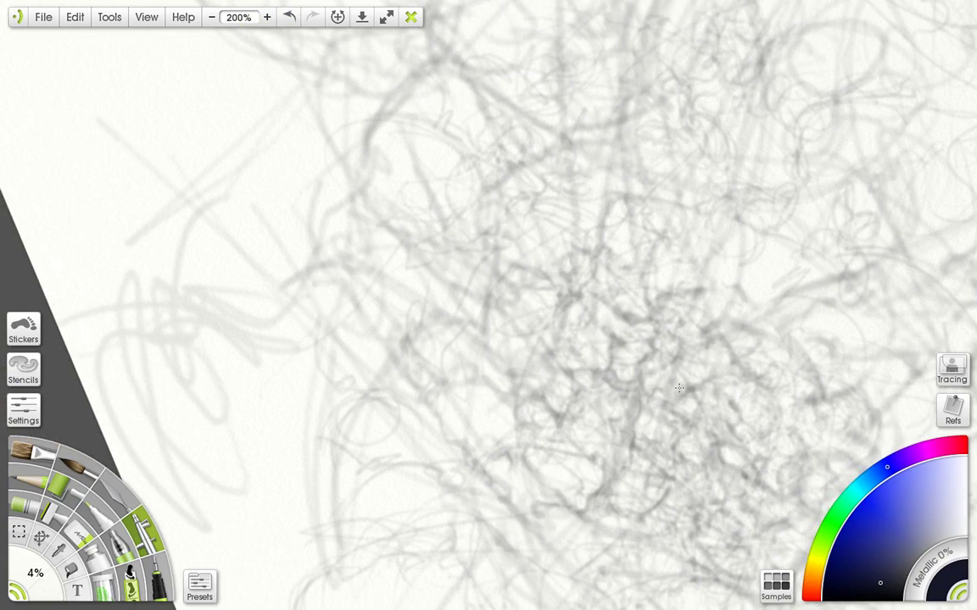
mouse_move(571, 294)
left_mouse_down()
mouse_move(418, 260)
mouse_move(444, 193)
mouse_move(443, 205)
left_mouse_up()
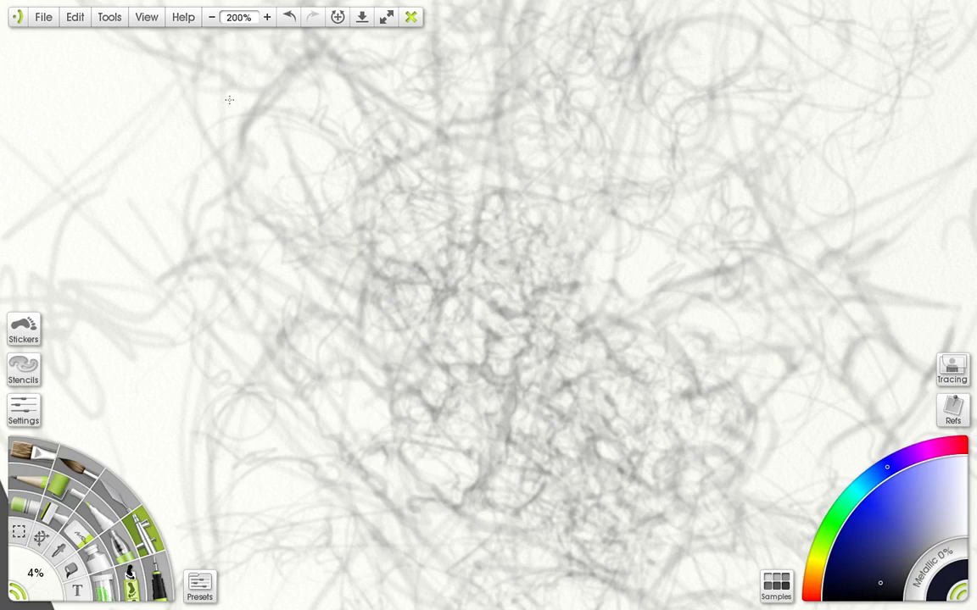
left_click_drag(158, 114, 144, 72)
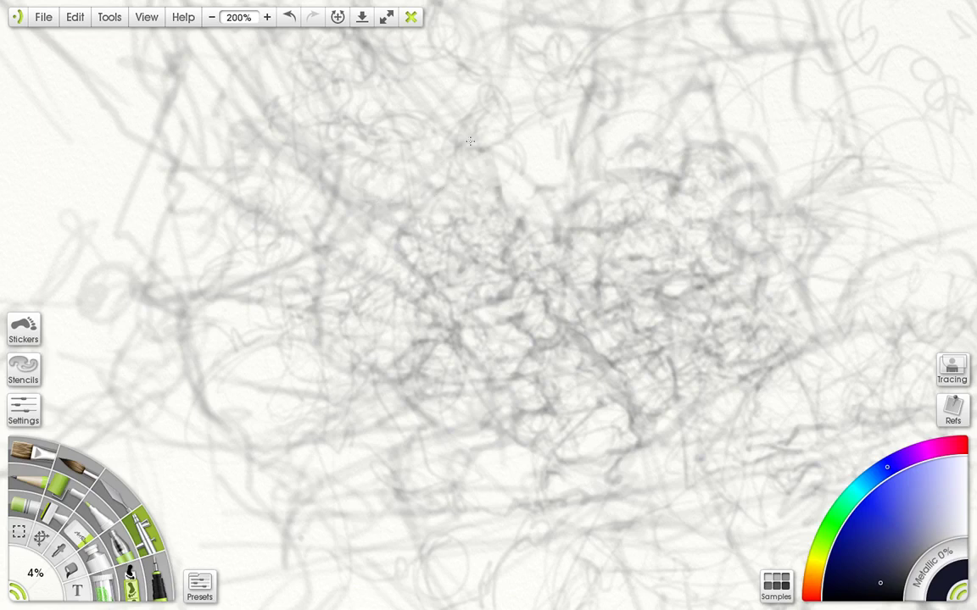
mouse_move(471, 155)
left_mouse_down()
mouse_move(492, 186)
mouse_move(495, 166)
mouse_move(489, 188)
left_mouse_up()
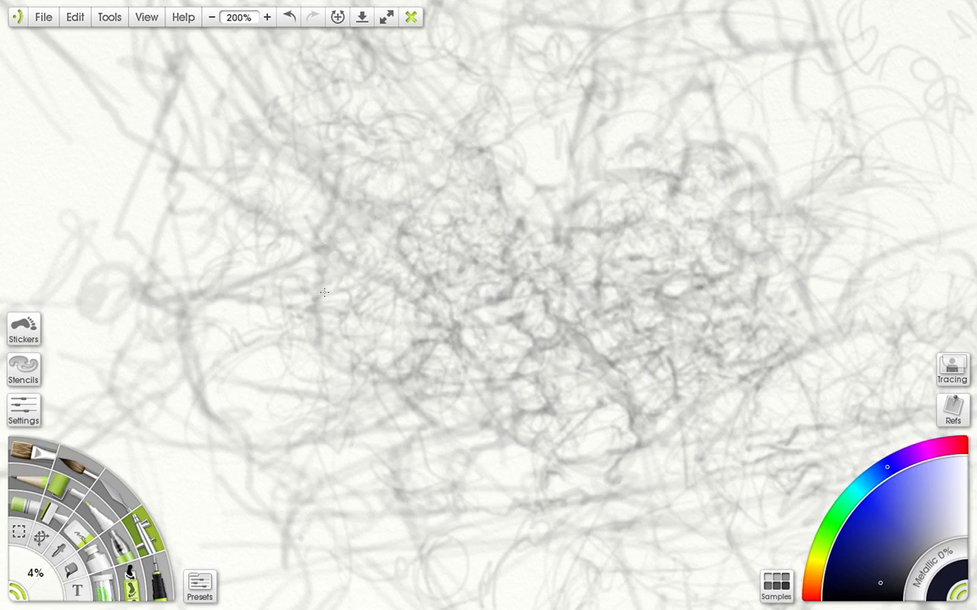
left_click_drag(156, 115, 445, 182)
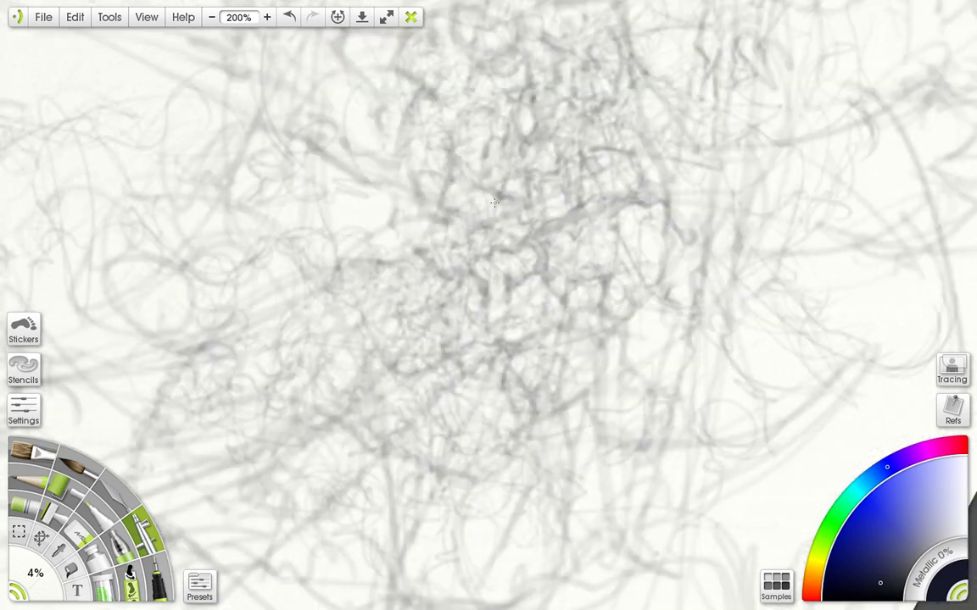
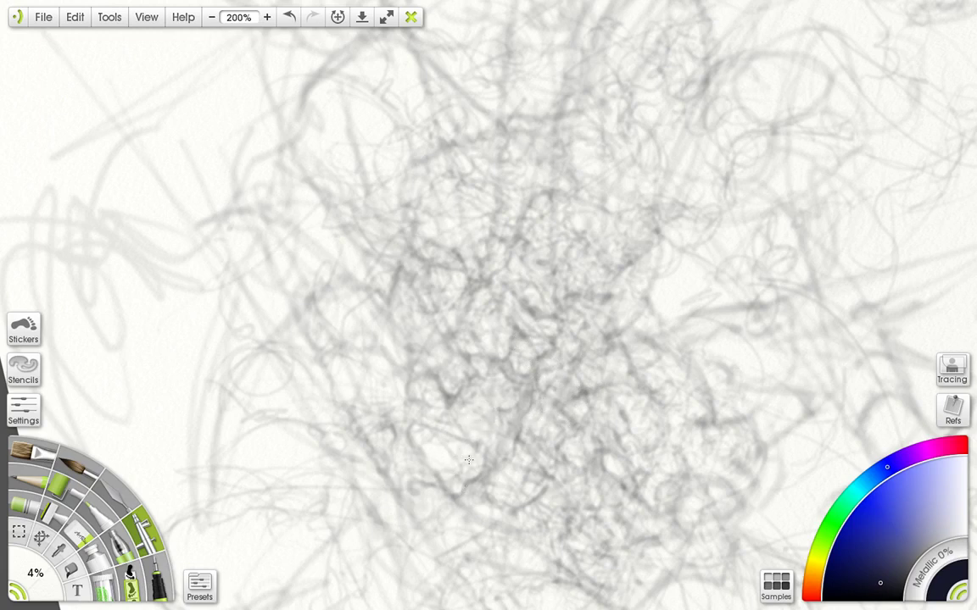
Step: Examine the whole sketch's composition from several canvas rotations at zoom levels between 25% and 100%
left_click(212, 17)
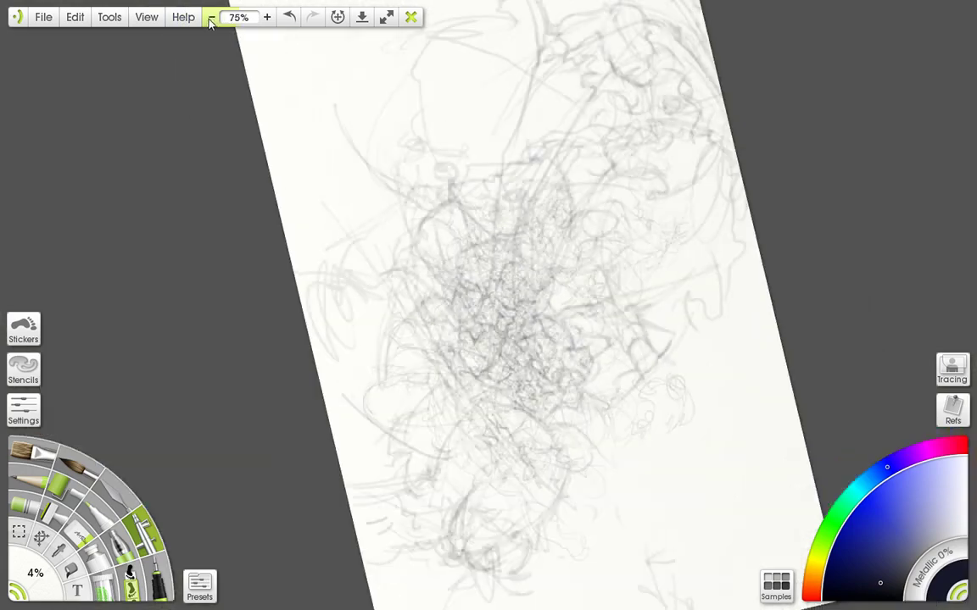
left_click(212, 18)
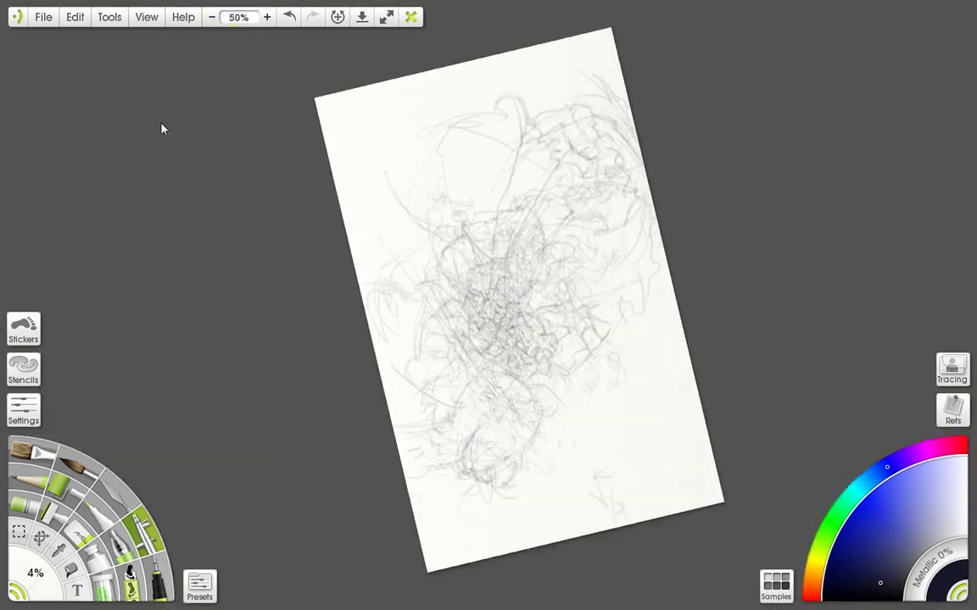
left_click_drag(155, 132, 26, 96)
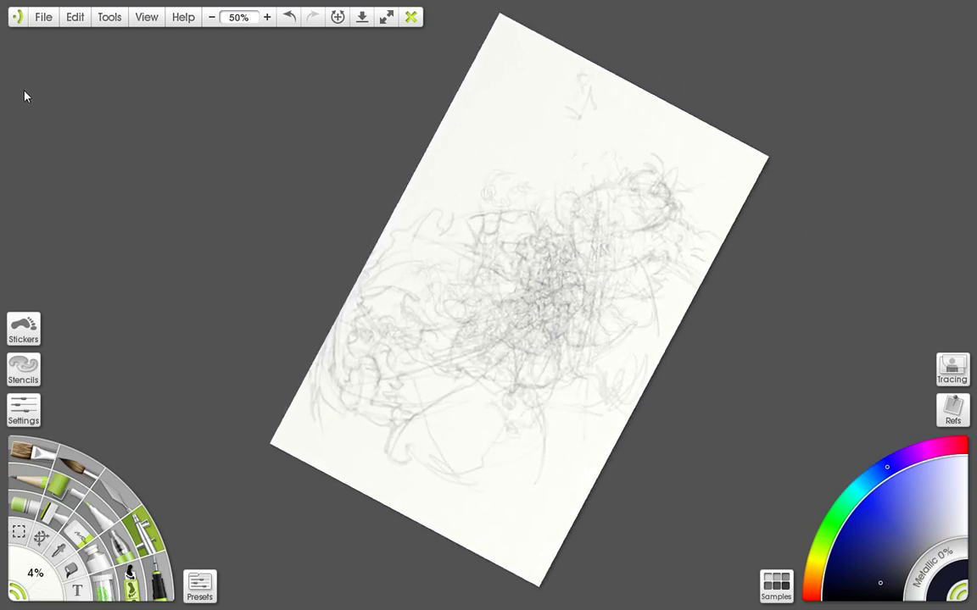
left_click(267, 18)
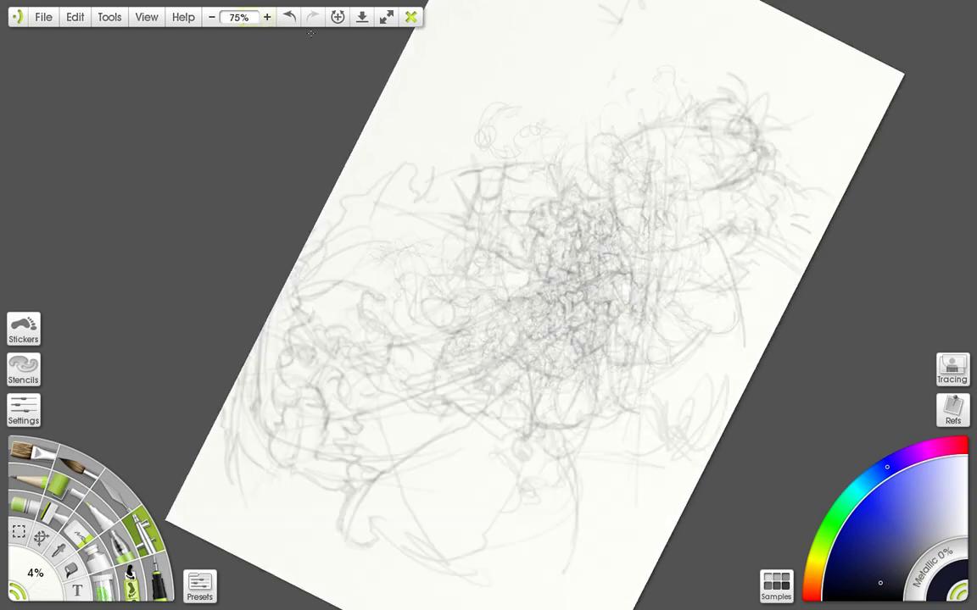
left_click(267, 17)
left_click_drag(367, 87, 287, 108)
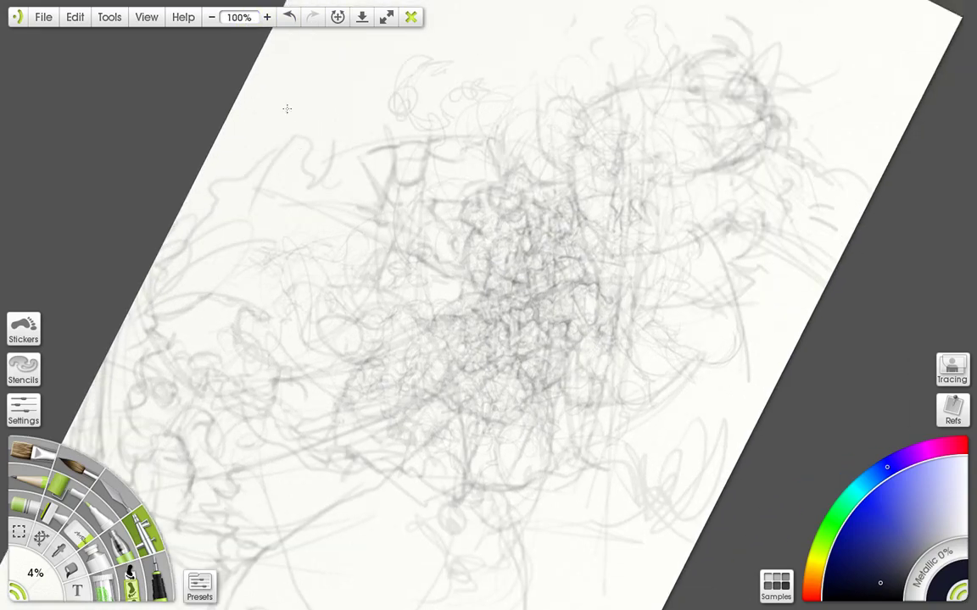
left_click(212, 17)
left_click_drag(153, 136, 72, 120)
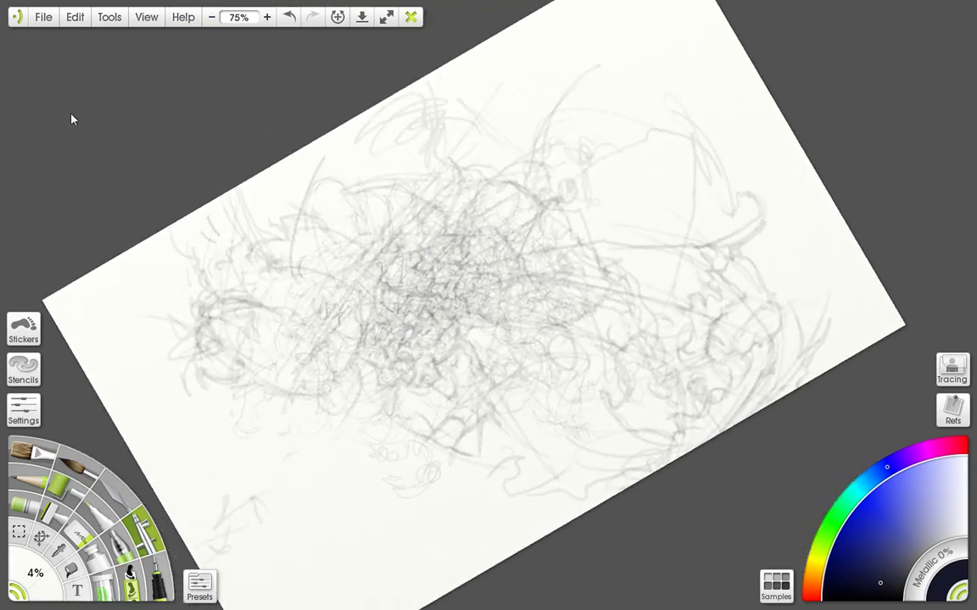
mouse_move(399, 245)
left_mouse_down()
mouse_move(343, 238)
mouse_move(341, 260)
left_mouse_up()
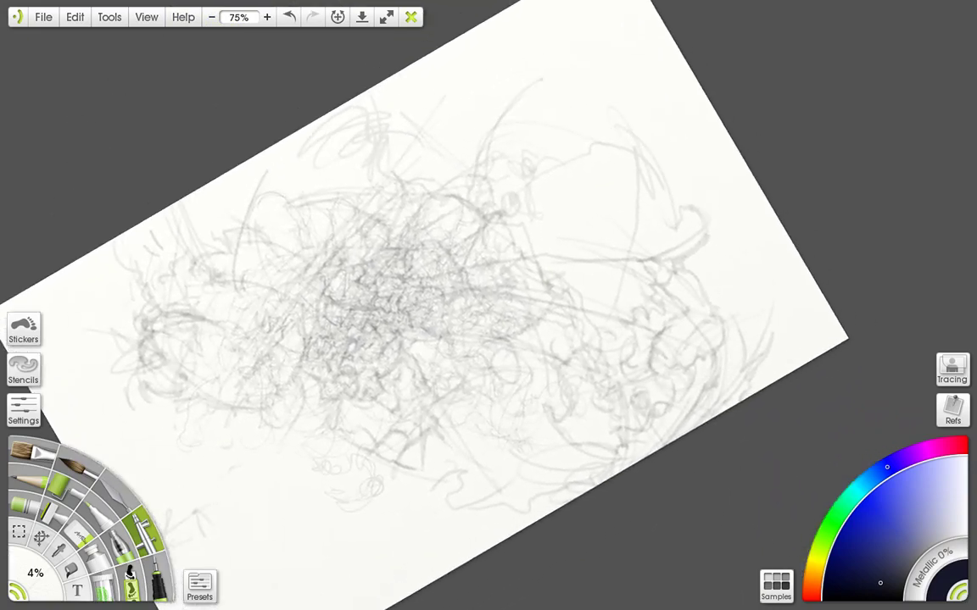
left_click(211, 17)
left_click(211, 17)
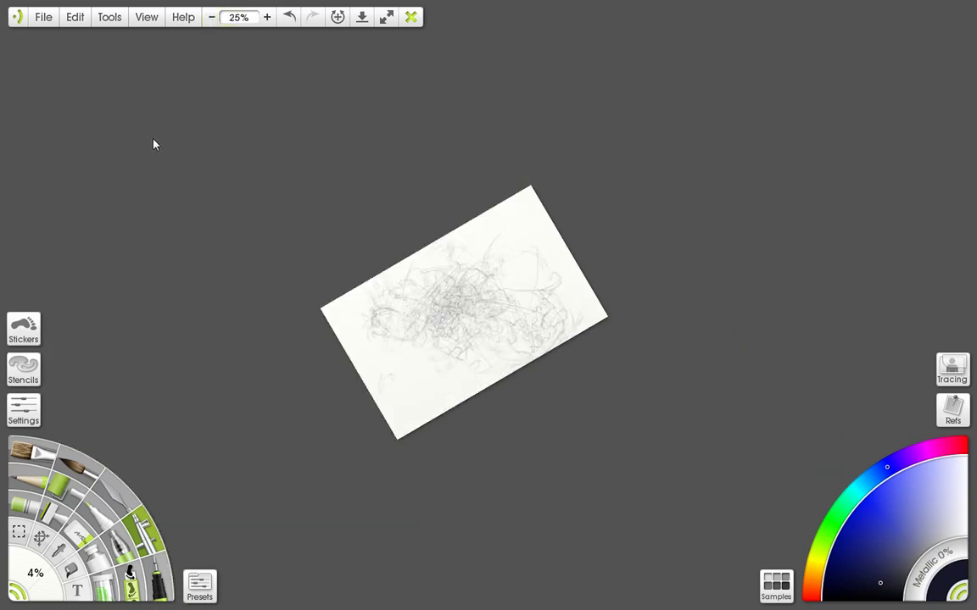
left_click_drag(153, 145, 140, 174)
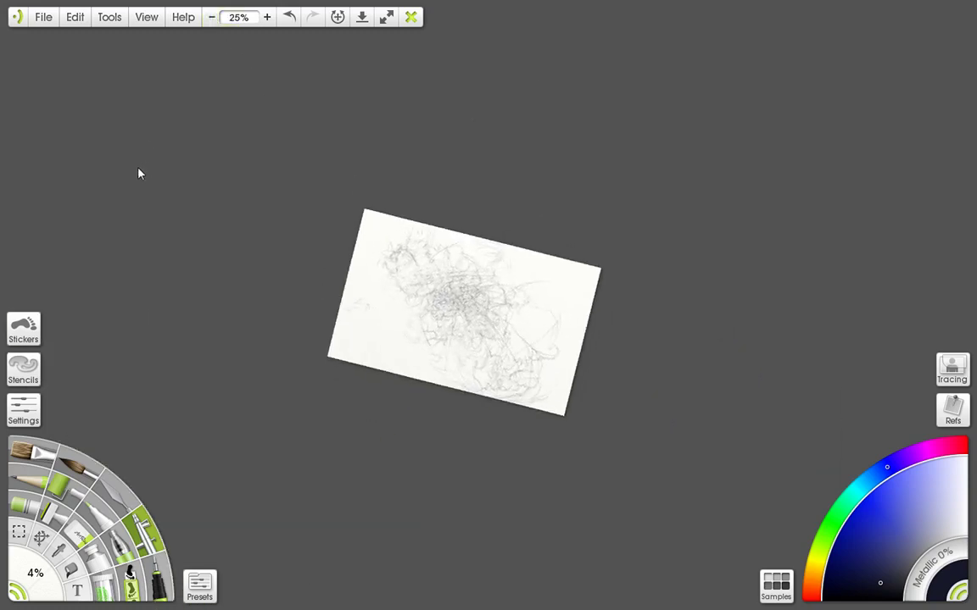
left_click(266, 17)
left_click(266, 17)
left_click(267, 17)
left_click(267, 17)
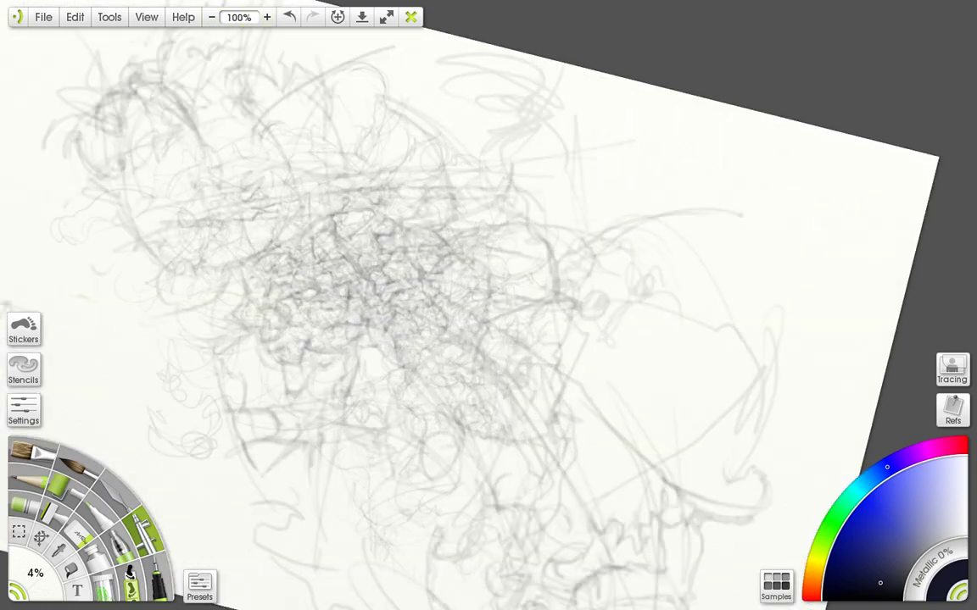
Step: Extend the fine looping mesh from the torso along the neck lines toward the large head, detailing it at 300% zoom
left_click_drag(371, 217, 368, 101)
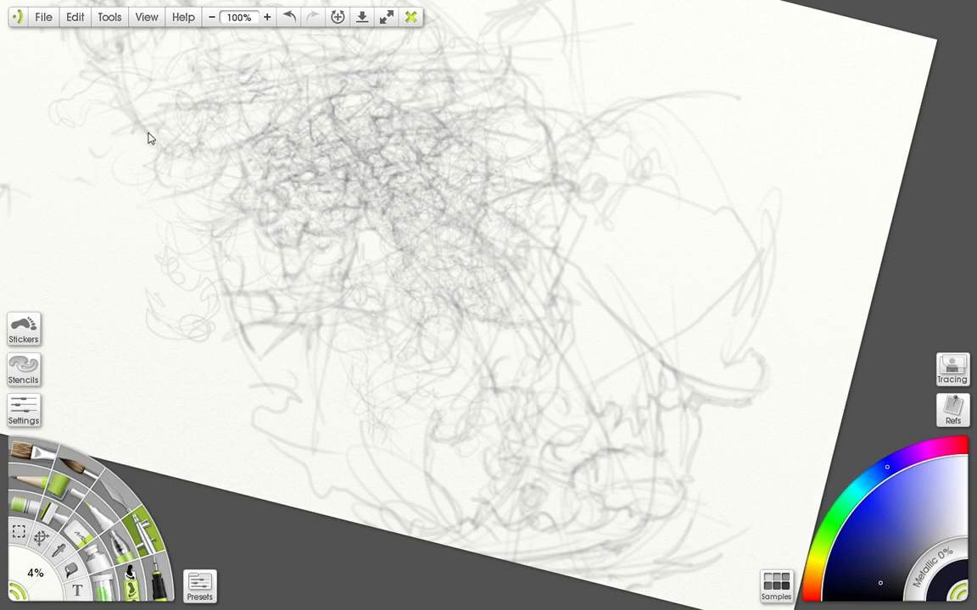
left_click_drag(148, 134, 78, 111)
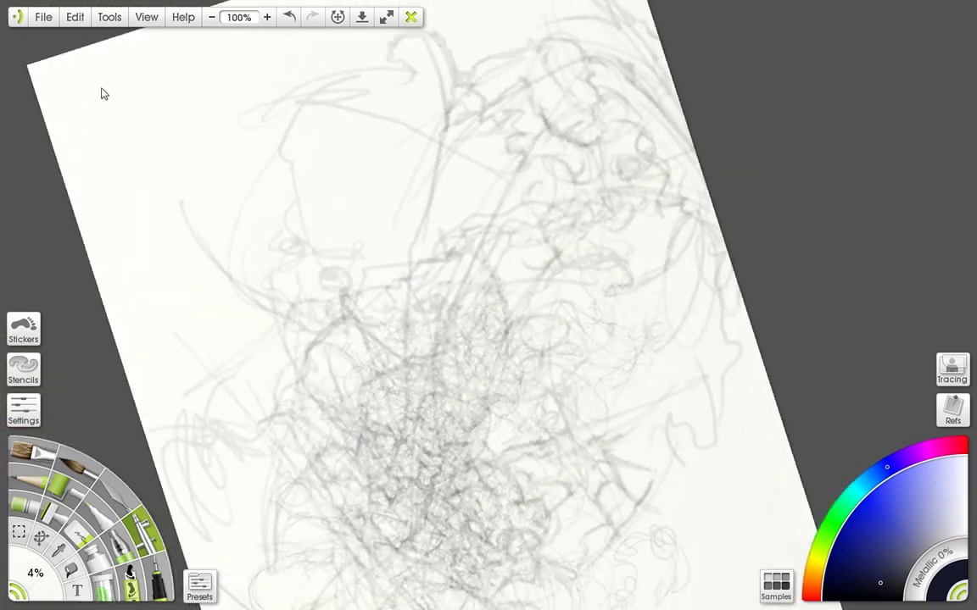
left_click(267, 17)
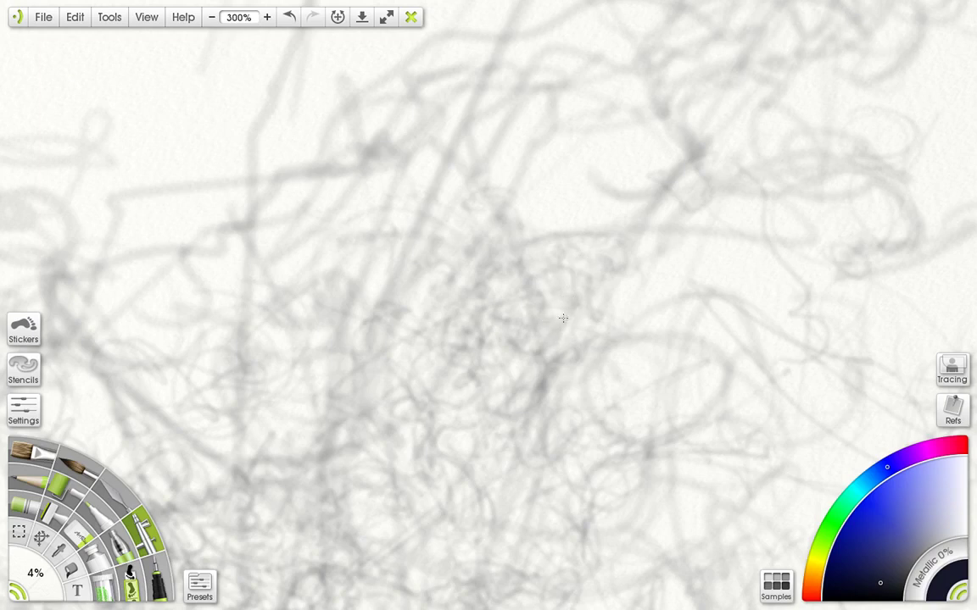
Step: Extend the dense looping mesh outward around the neck base toward the large head and neighbouring curves at 300% zoom
left_click_drag(540, 329, 532, 307)
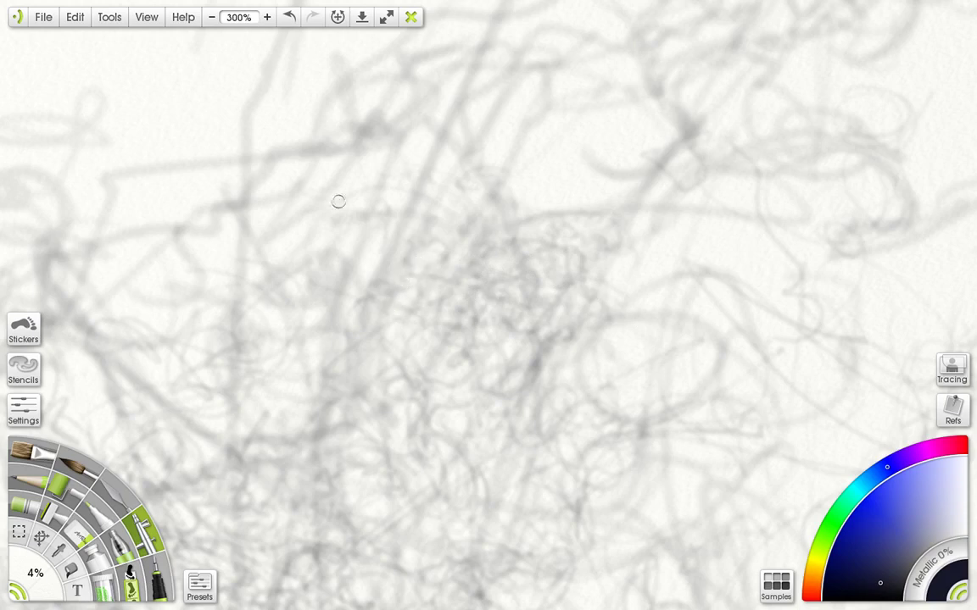
left_click_drag(155, 141, 202, 195)
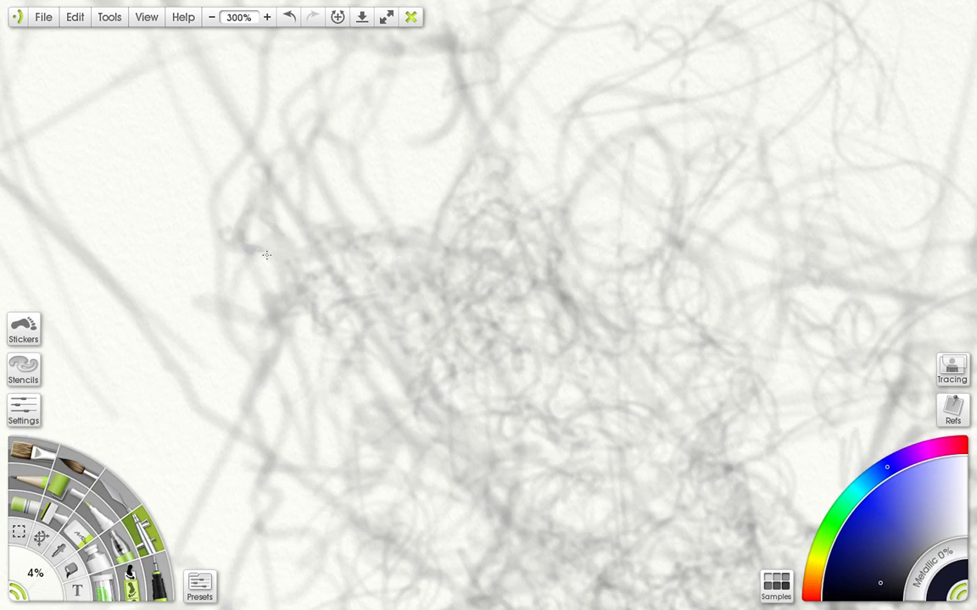
left_click_drag(154, 133, 172, 119)
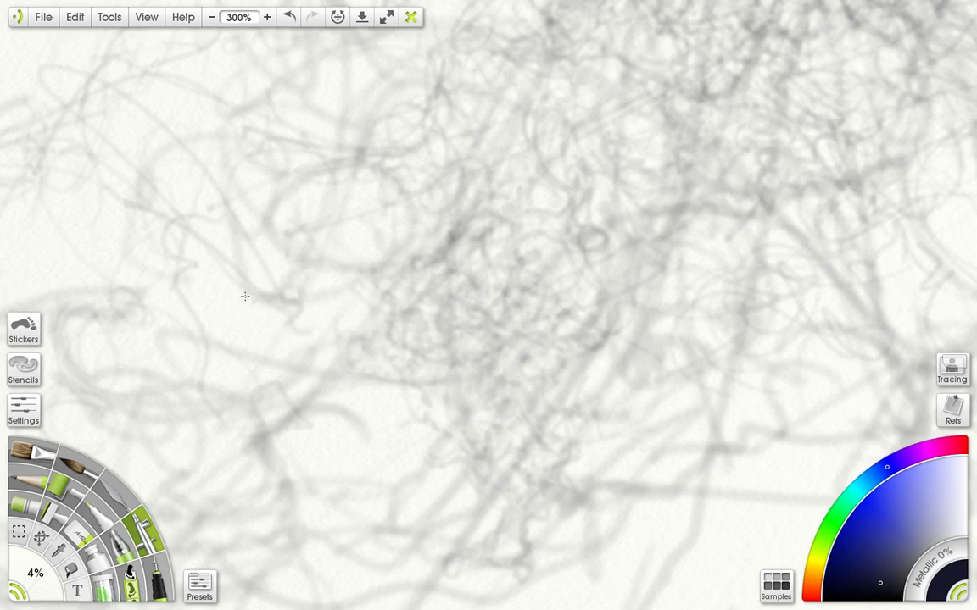
mouse_move(204, 274)
left_mouse_down()
mouse_move(236, 322)
mouse_move(290, 312)
left_mouse_up()
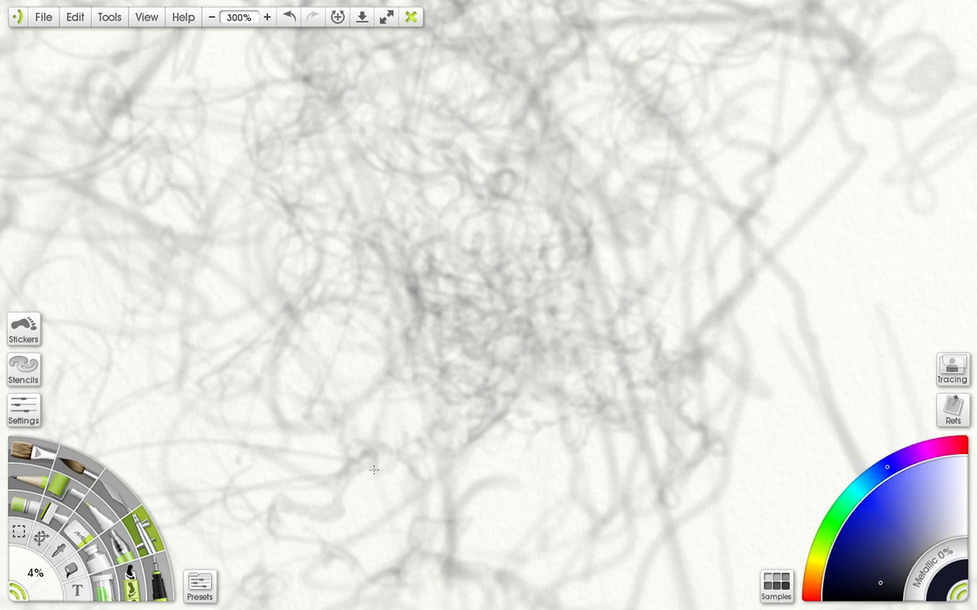
mouse_move(148, 138)
left_mouse_down()
mouse_move(113, 81)
mouse_move(61, 108)
mouse_move(76, 112)
left_mouse_up()
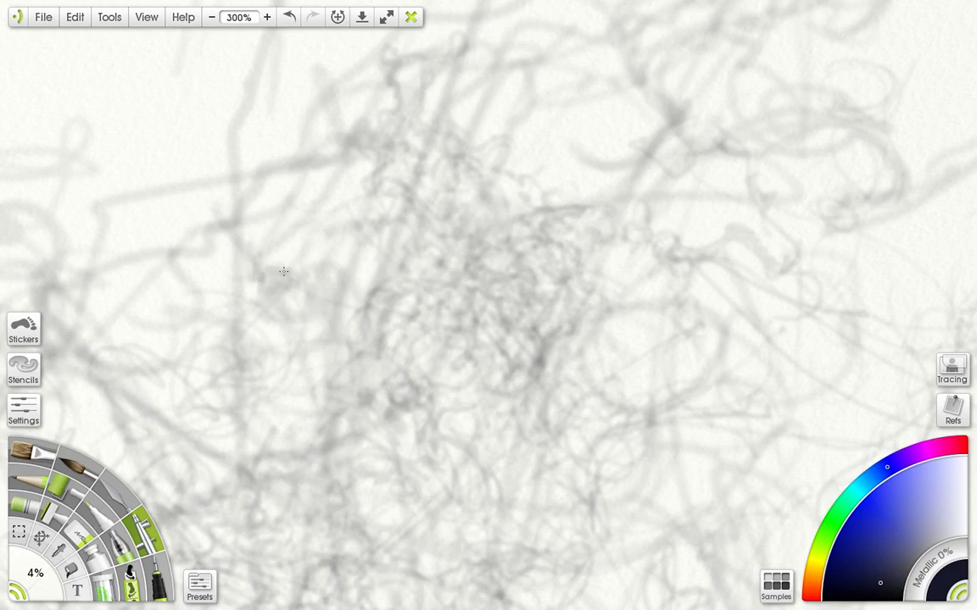
mouse_move(283, 271)
left_mouse_down()
mouse_move(320, 267)
mouse_move(334, 278)
left_mouse_up()
left_click_drag(306, 313, 302, 337)
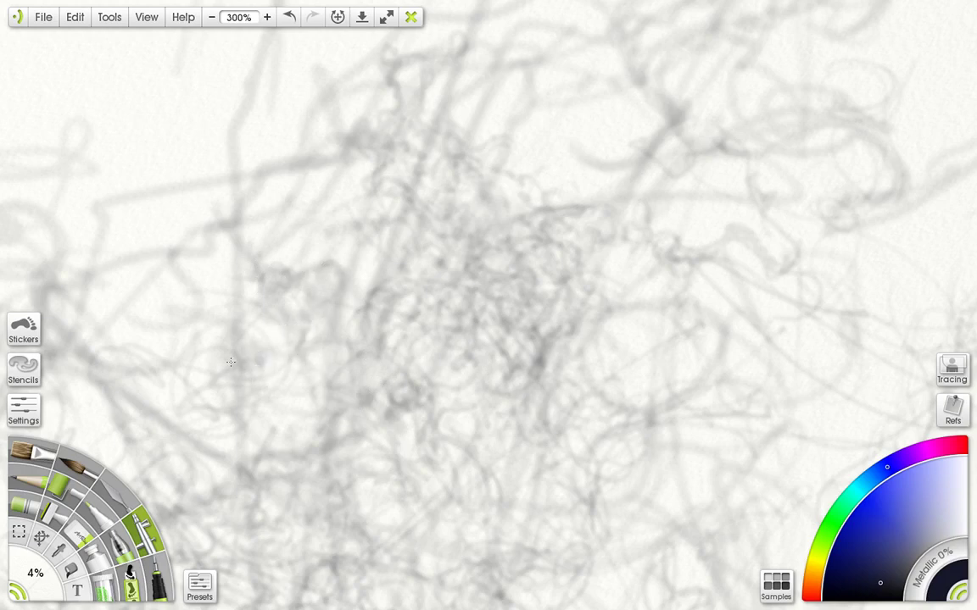
Step: Fill the pale gaps where the neck mesh meets the torso with small light loops, working up to 500% zoom
left_click(211, 17)
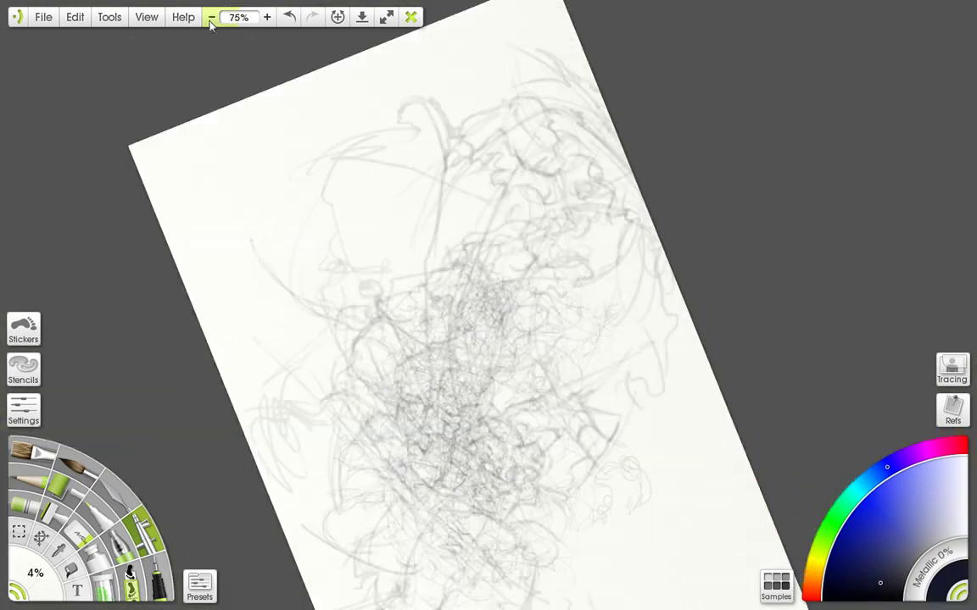
left_click_drag(152, 136, 99, 88)
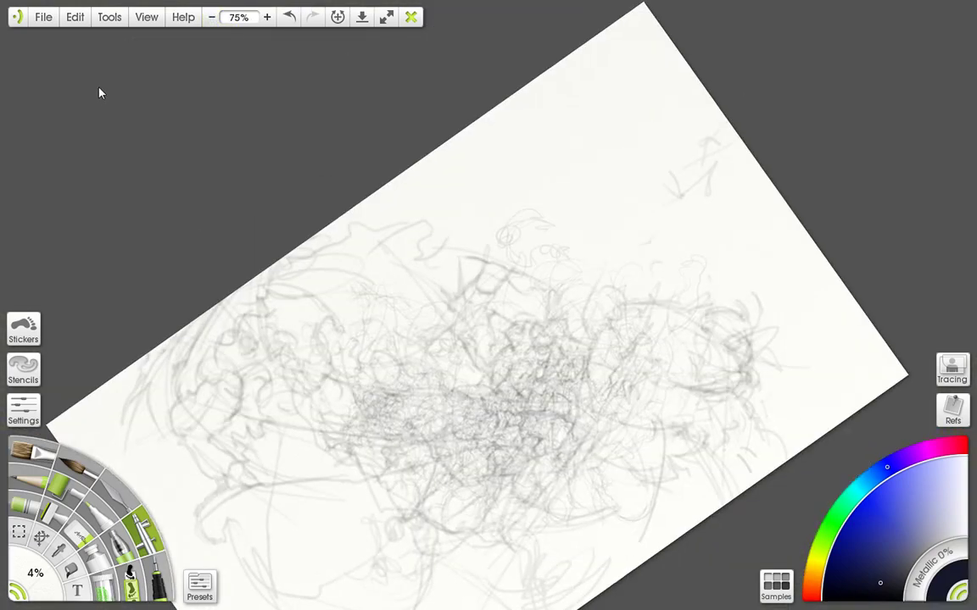
left_click_drag(262, 195, 278, 105)
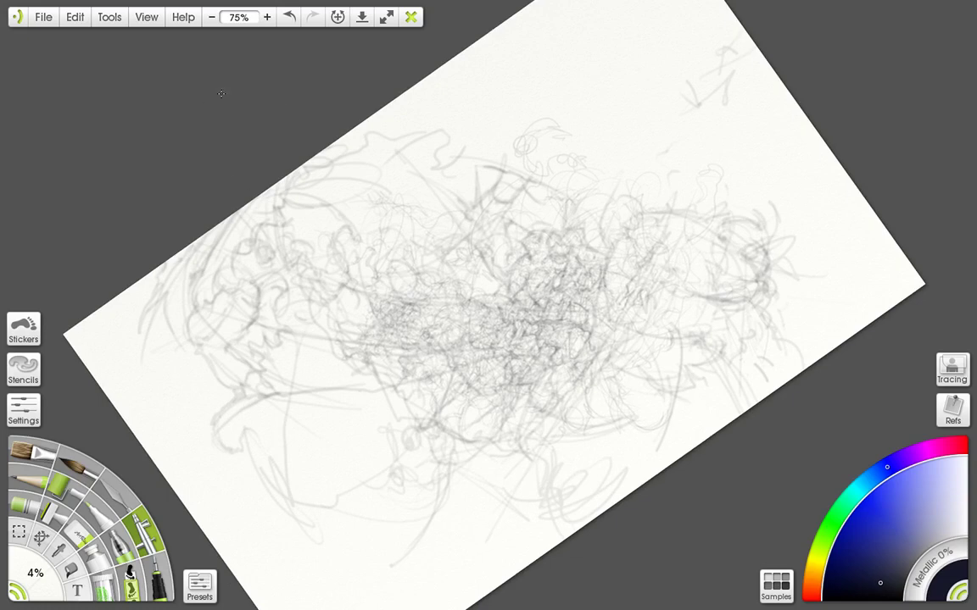
left_click(267, 18)
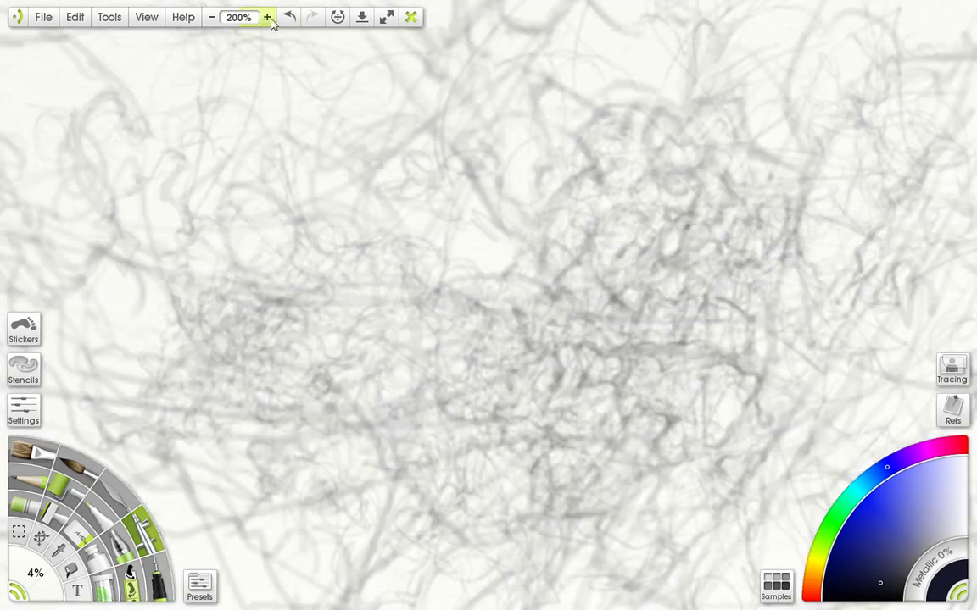
left_click(267, 17)
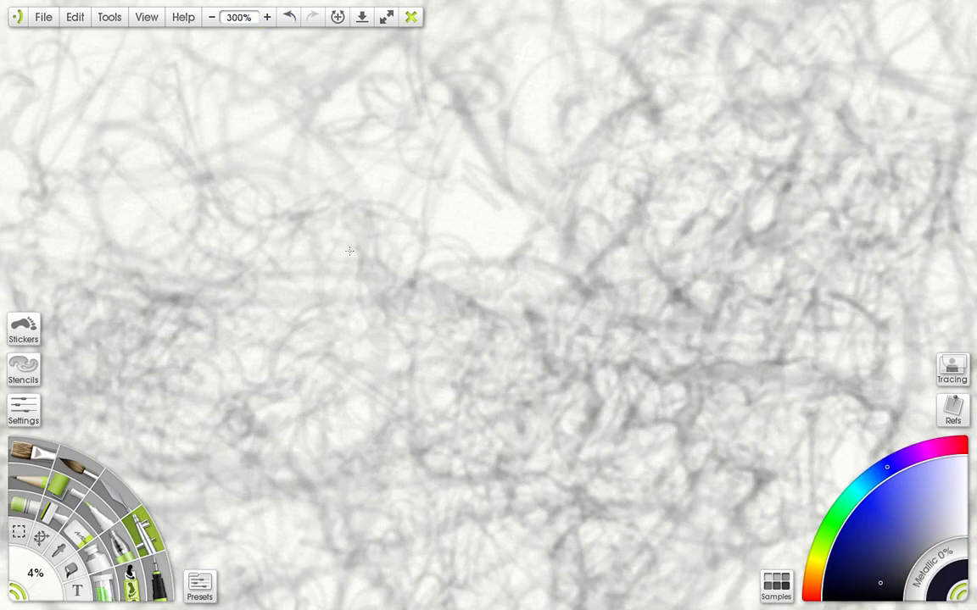
left_click(268, 17)
left_click(268, 17)
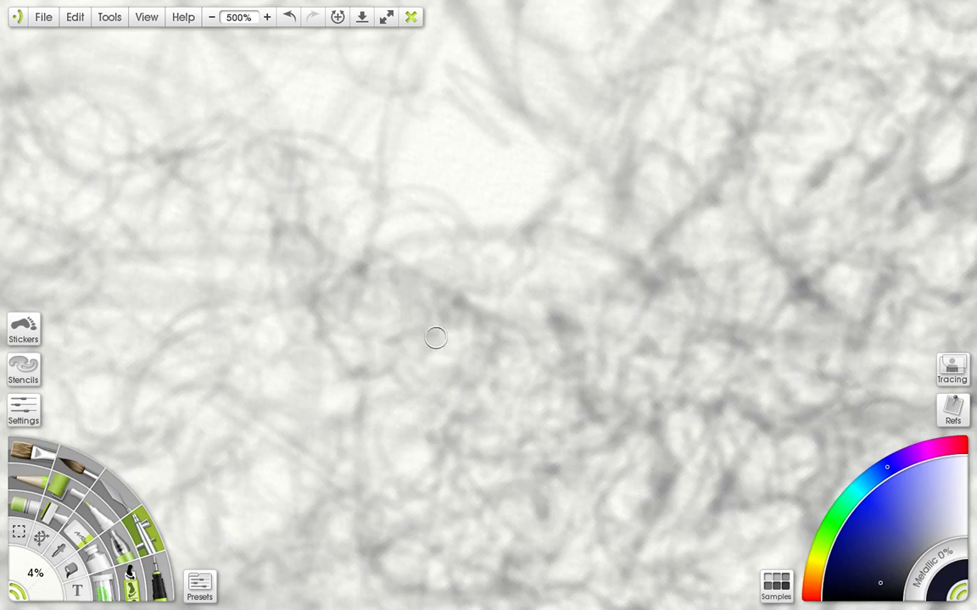
Step: Detail the neck mesh with tiny connecting loops and soft shading between the existing lines at 600% zoom
left_click(266, 17)
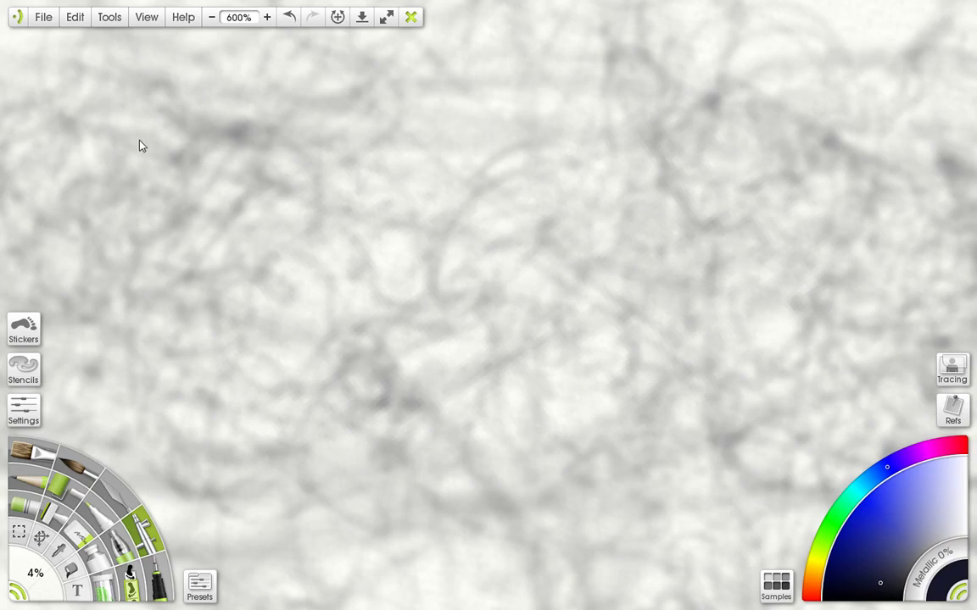
left_click_drag(122, 95, 314, 212)
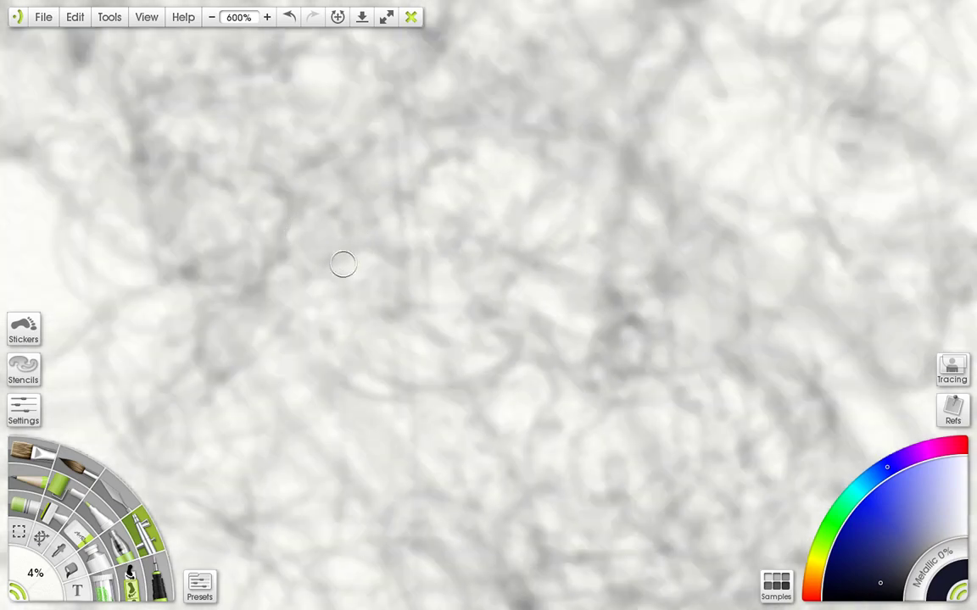
left_click_drag(340, 251, 434, 279)
mouse_move(305, 229)
left_mouse_down()
mouse_move(359, 165)
mouse_move(407, 188)
left_mouse_up()
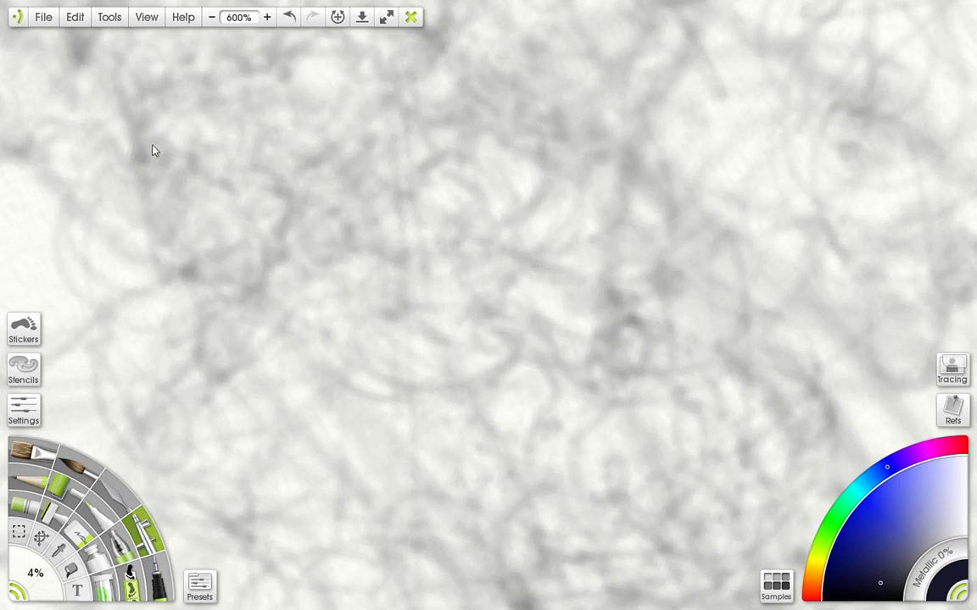
left_click_drag(129, 99, 169, 145)
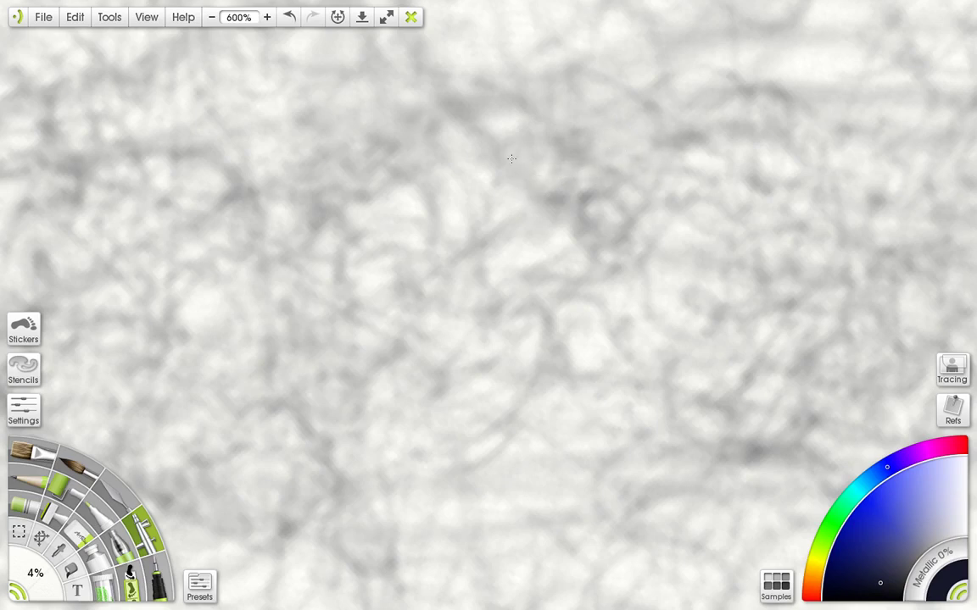
left_click_drag(146, 133, 98, 155)
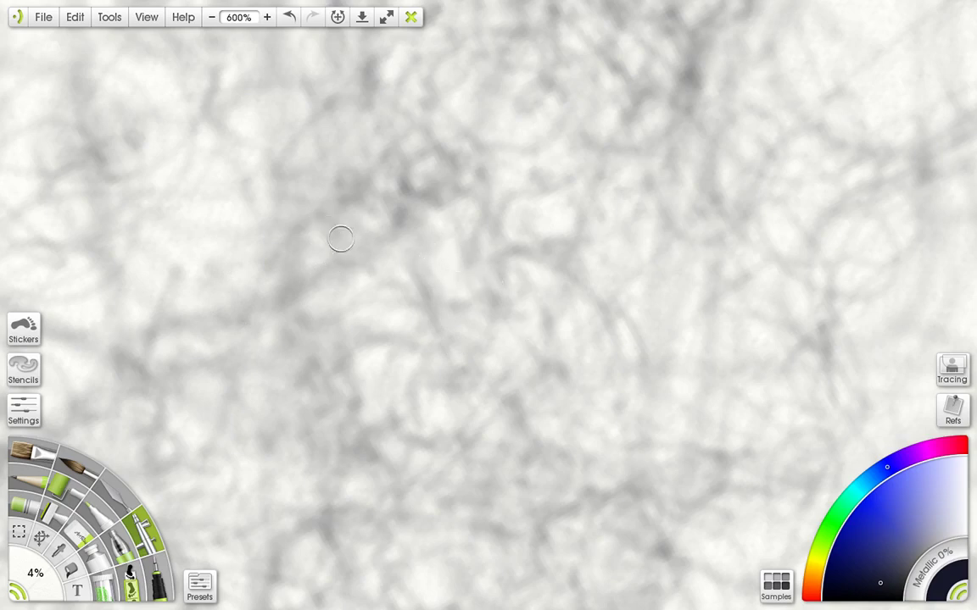
Step: Examine how the neck and torso mesh fits the whole sketch from rotated views at 100% zoom
left_click(212, 17)
left_click(212, 17)
left_click(238, 17)
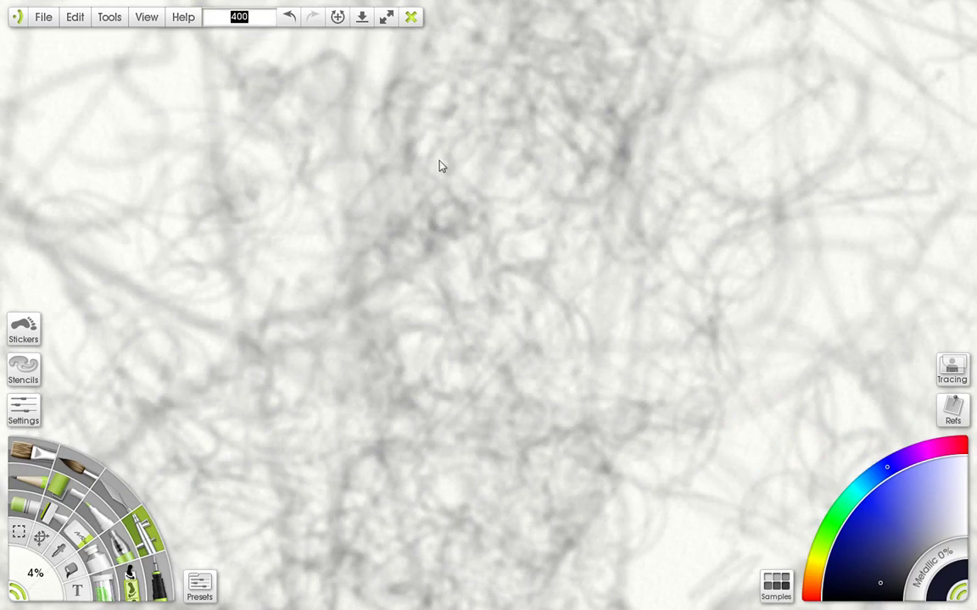
left_click(211, 17)
left_click(286, 22)
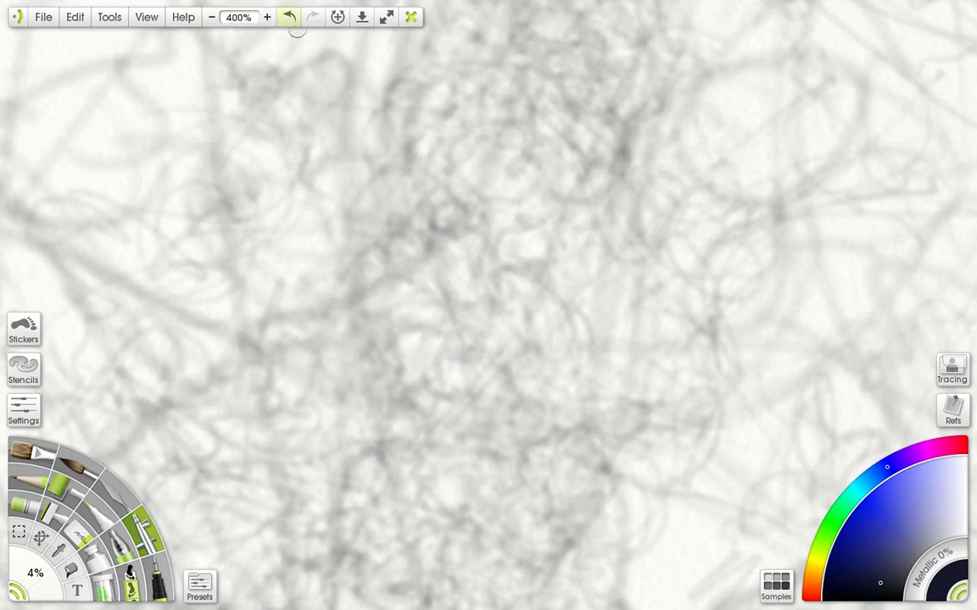
left_click(290, 21)
left_click(308, 17)
left_click(211, 17)
left_click(211, 16)
left_click(211, 17)
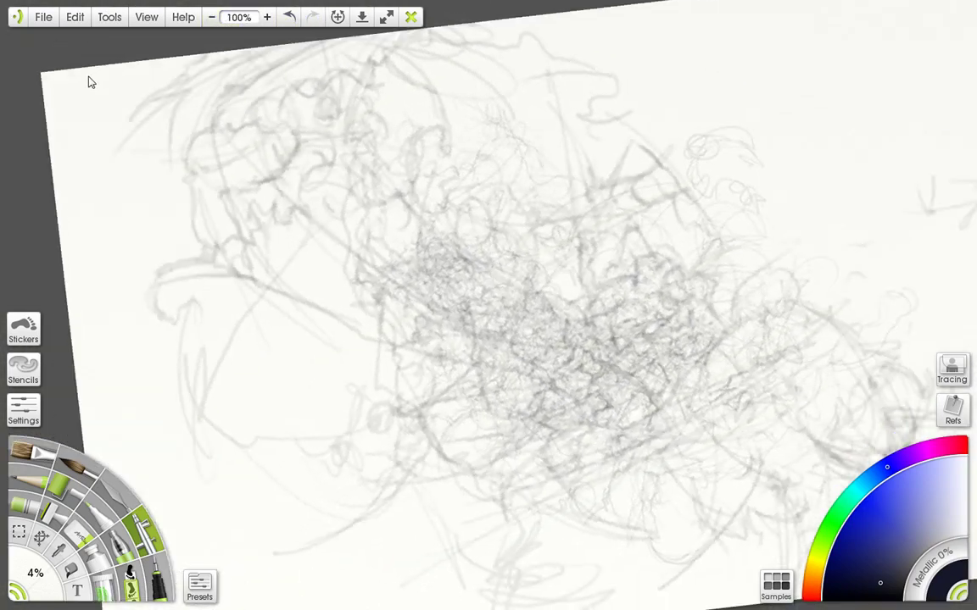
left_click_drag(89, 76, 92, 92)
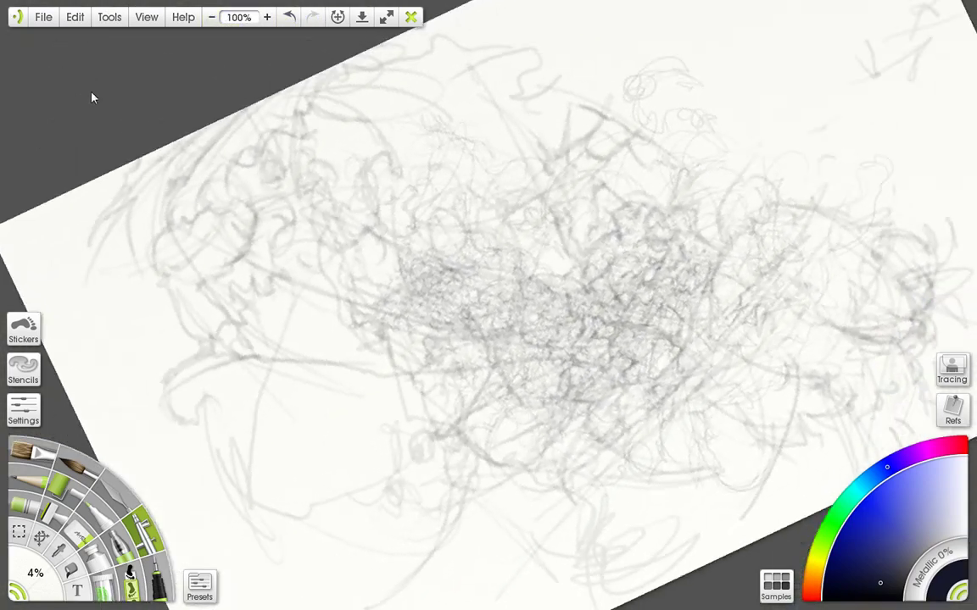
left_click_drag(818, 567, 785, 515)
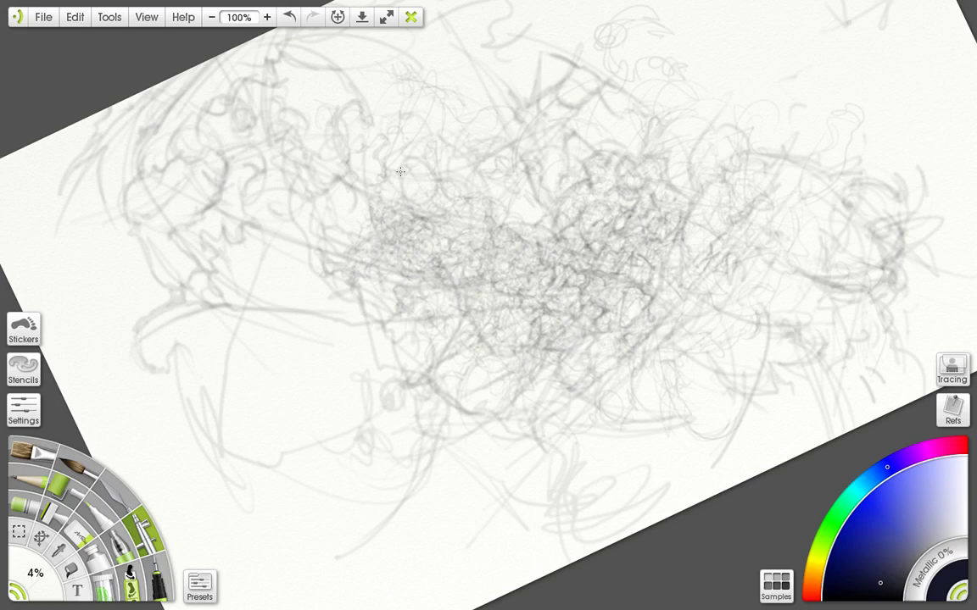
Step: Set the airbrush size to 2% and add finer loops and dark accents within the torso mesh at 600% zoom
left_click(266, 17)
left_click(267, 18)
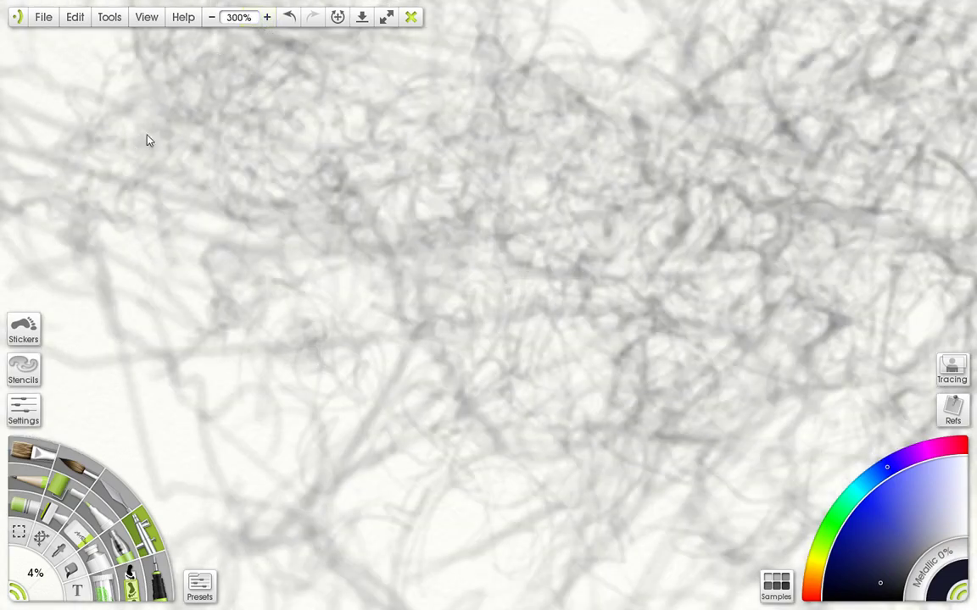
left_click_drag(146, 135, 146, 80)
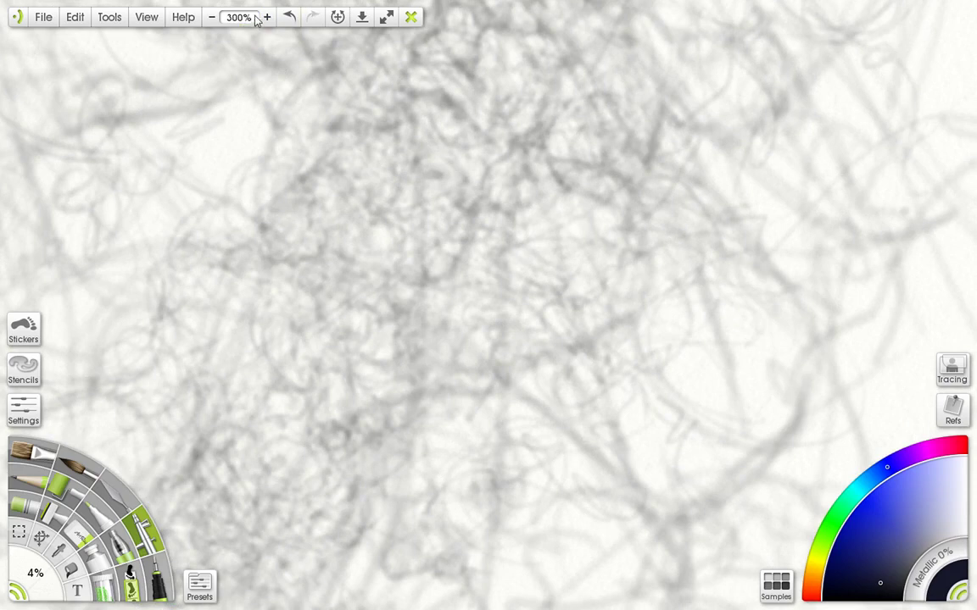
left_click(267, 18)
left_click(267, 18)
left_click(267, 18)
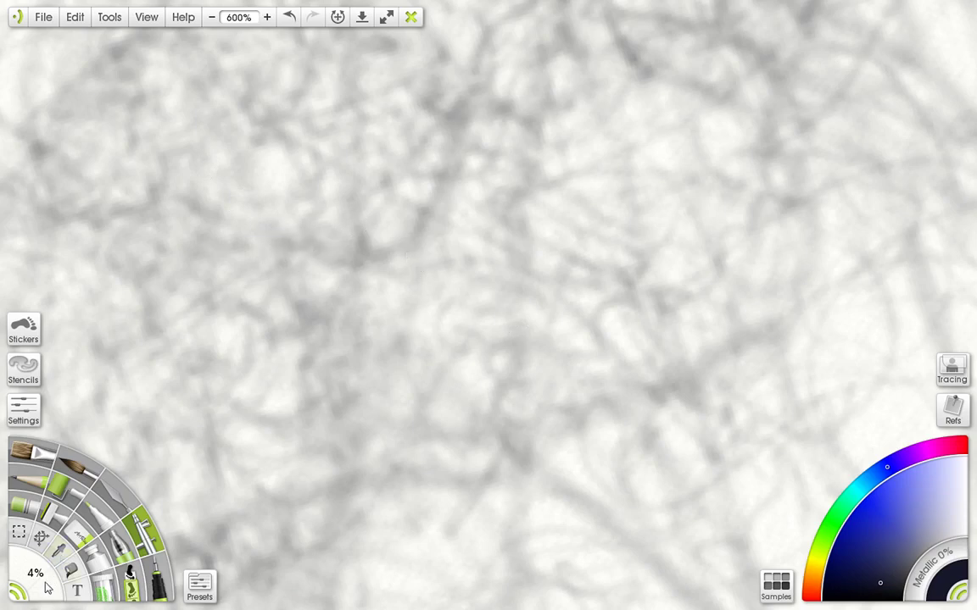
left_click_drag(42, 584, 30, 589)
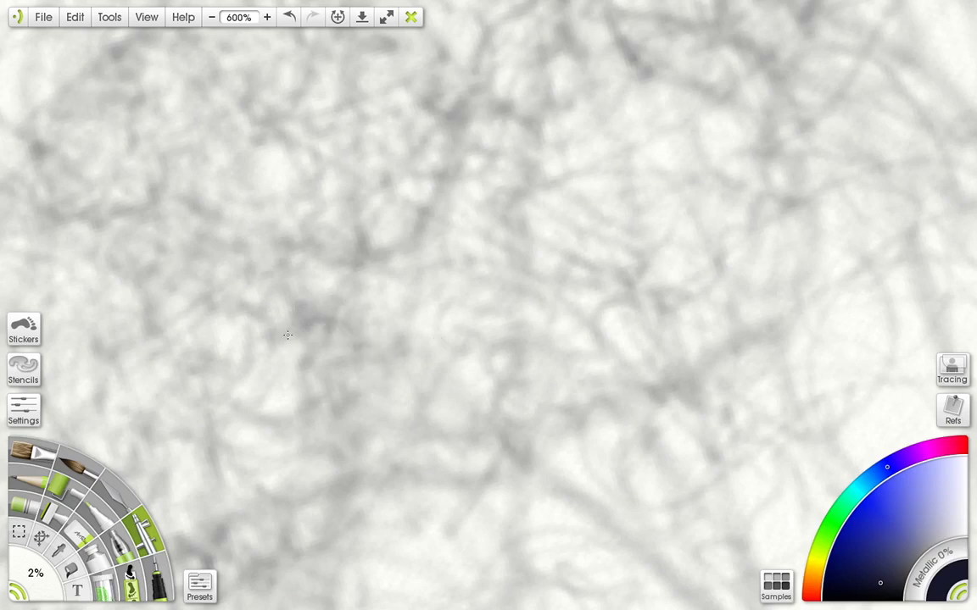
left_click_drag(320, 338, 385, 376)
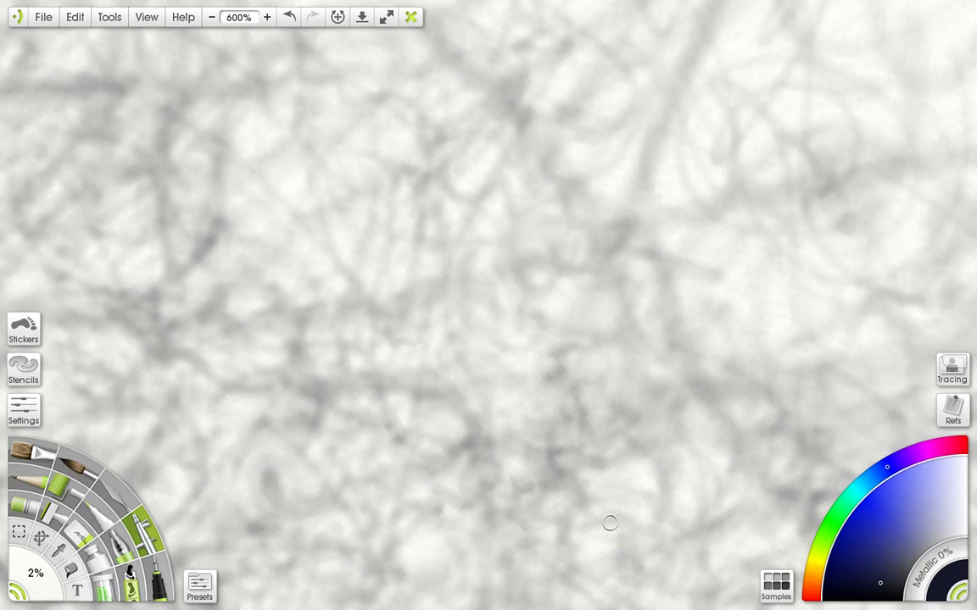
Step: Add fine dark squiggles at the junction of neck and torso with the 2% airbrush at 400% to 500% zoom
left_click(210, 17)
left_click(211, 17)
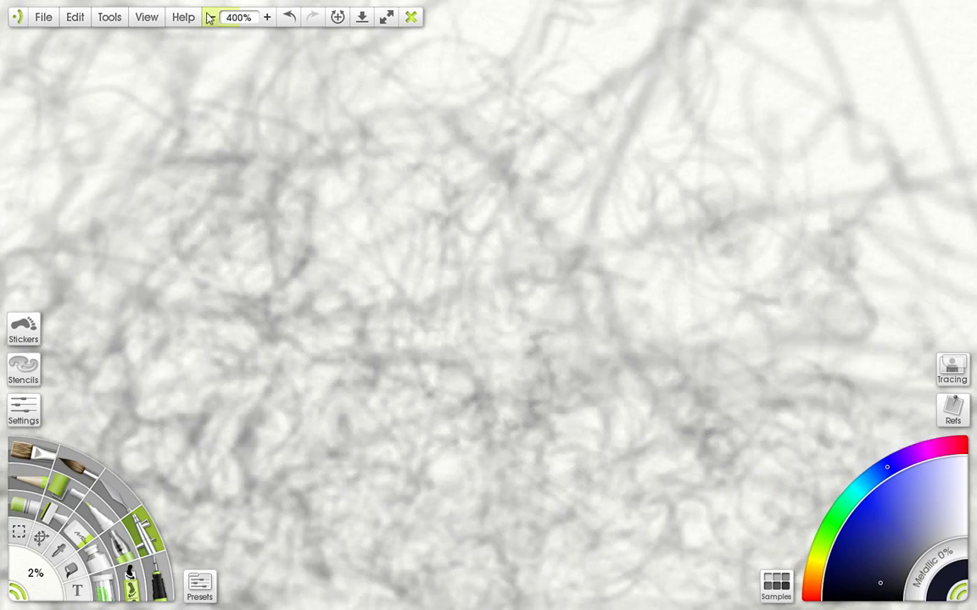
left_click(209, 17)
left_click(208, 17)
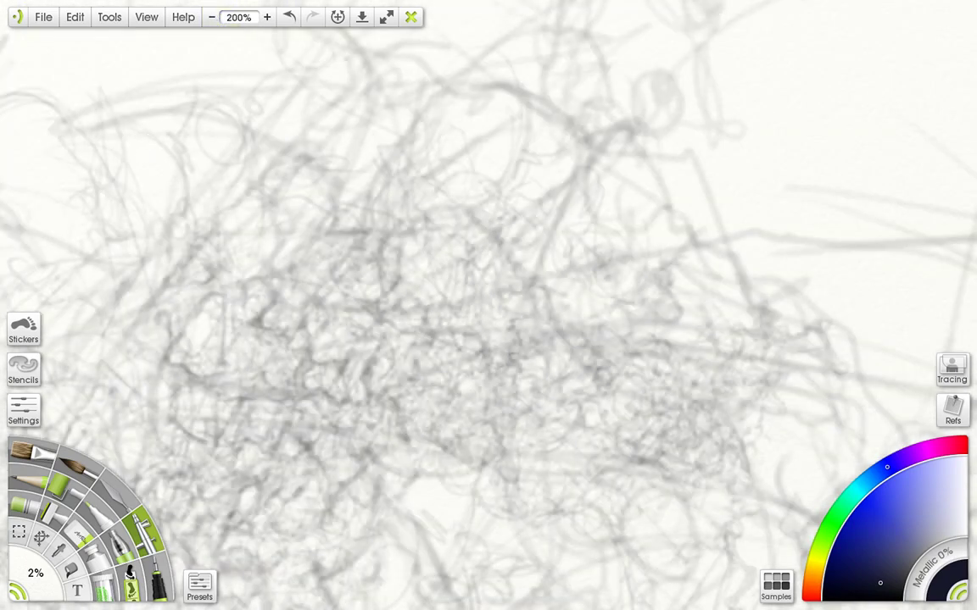
left_click_drag(135, 123, 95, 102)
left_click(267, 17)
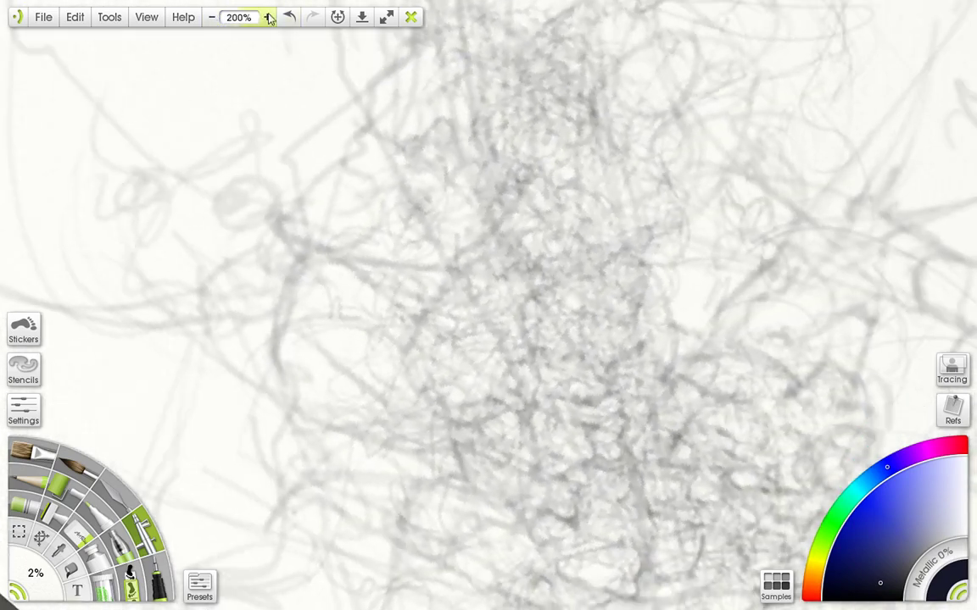
left_click(267, 17)
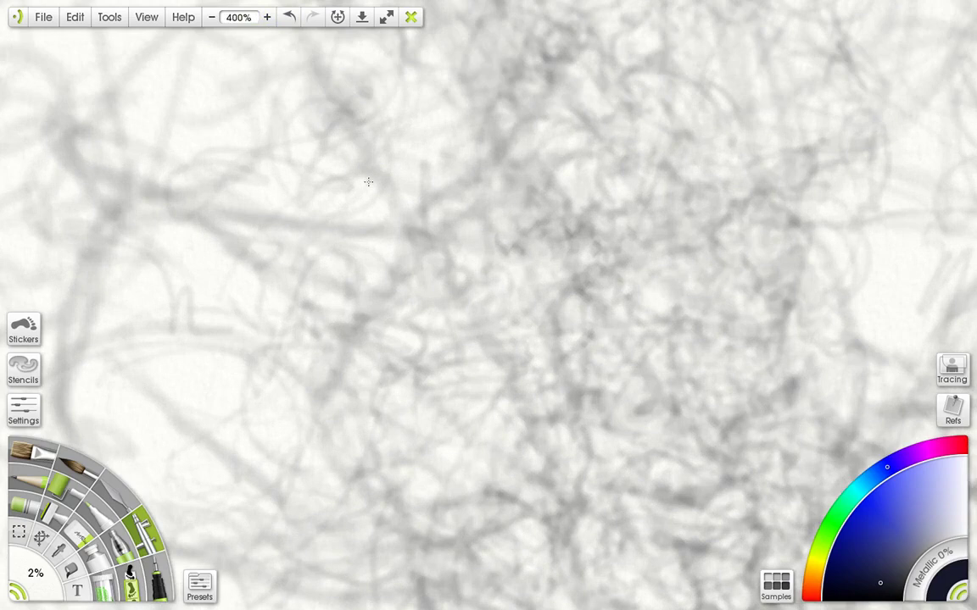
left_click(267, 17)
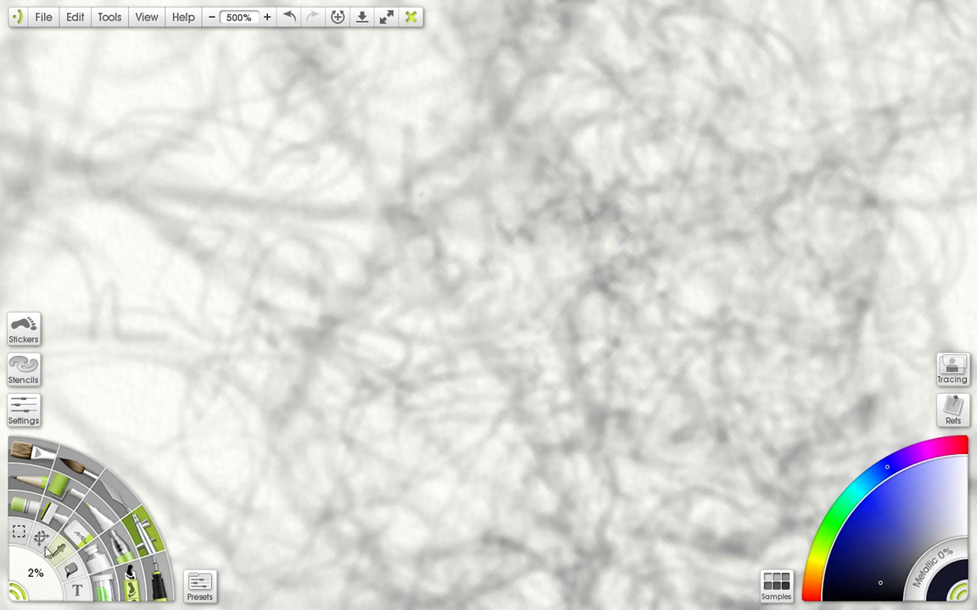
Step: Set the airbrush size to 4% and softly shade the mesh gaps along the neck and torso junction
left_click_drag(35, 578, 50, 577)
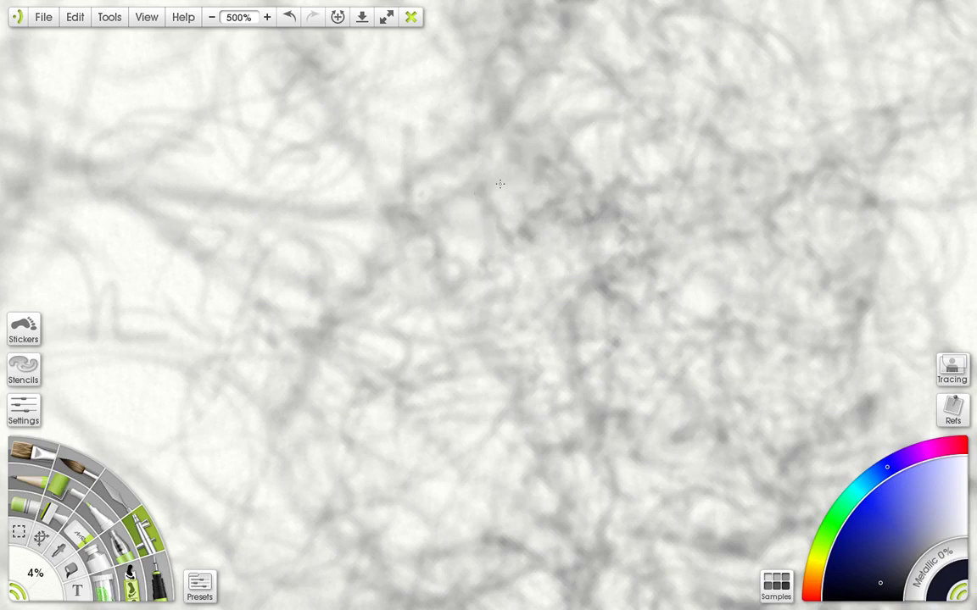
mouse_move(491, 247)
left_mouse_down()
mouse_move(500, 219)
mouse_move(560, 239)
left_mouse_up()
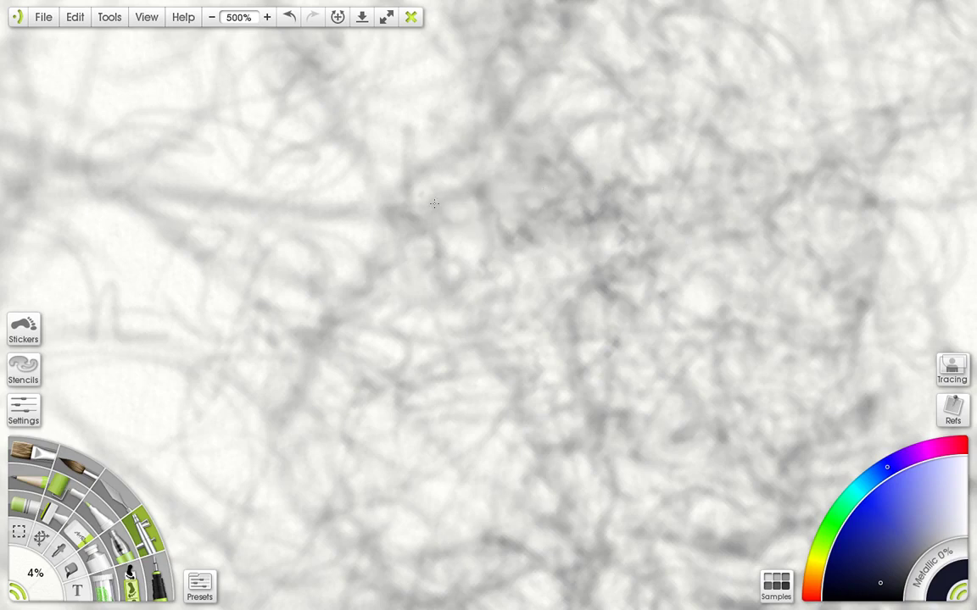
left_click(211, 17)
left_click(211, 17)
left_click(211, 17)
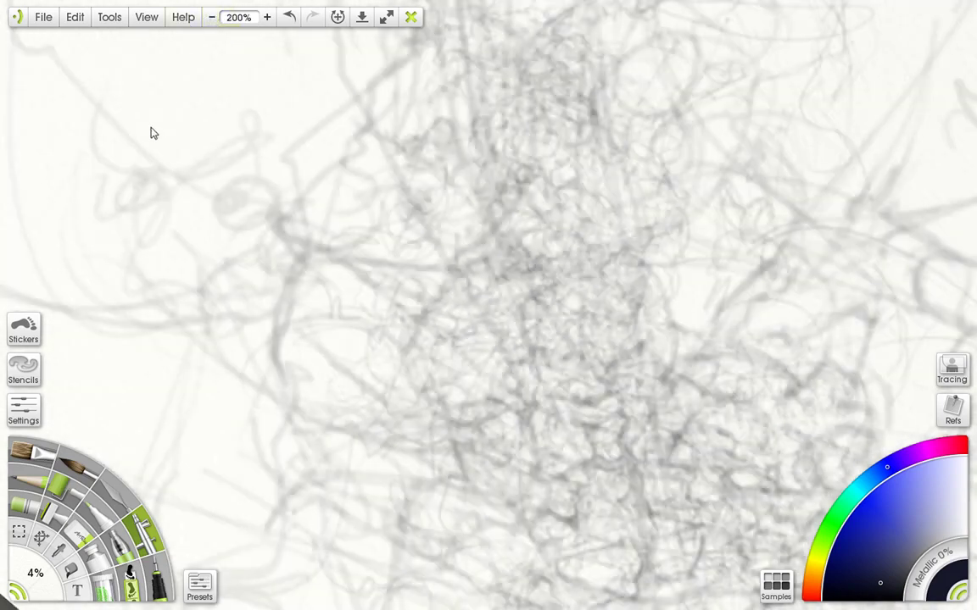
Step: Add small loops and darker accents to the neck and torso mesh with the 4% airbrush at 300% zoom
left_click_drag(222, 51, 192, 113)
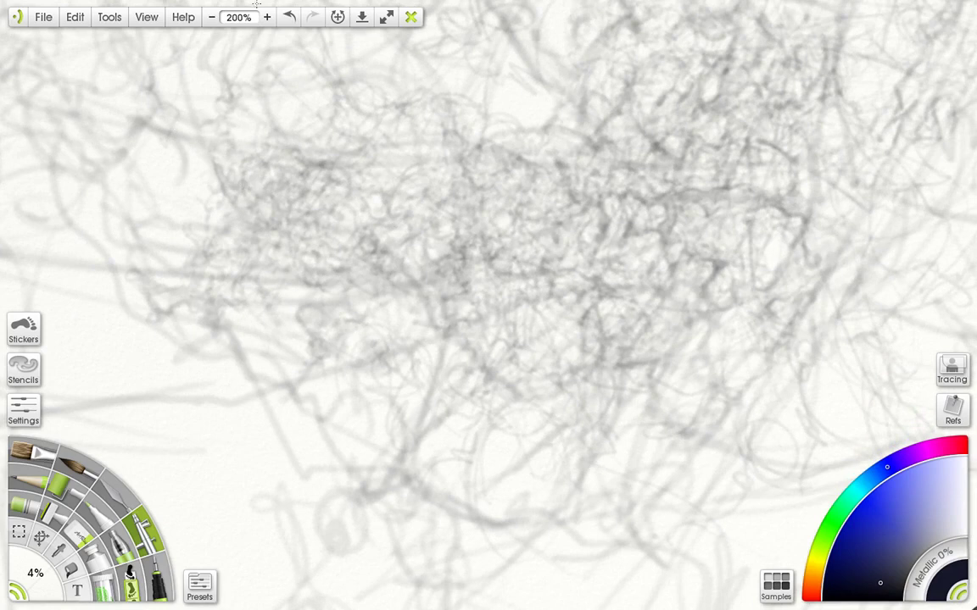
left_click(211, 17)
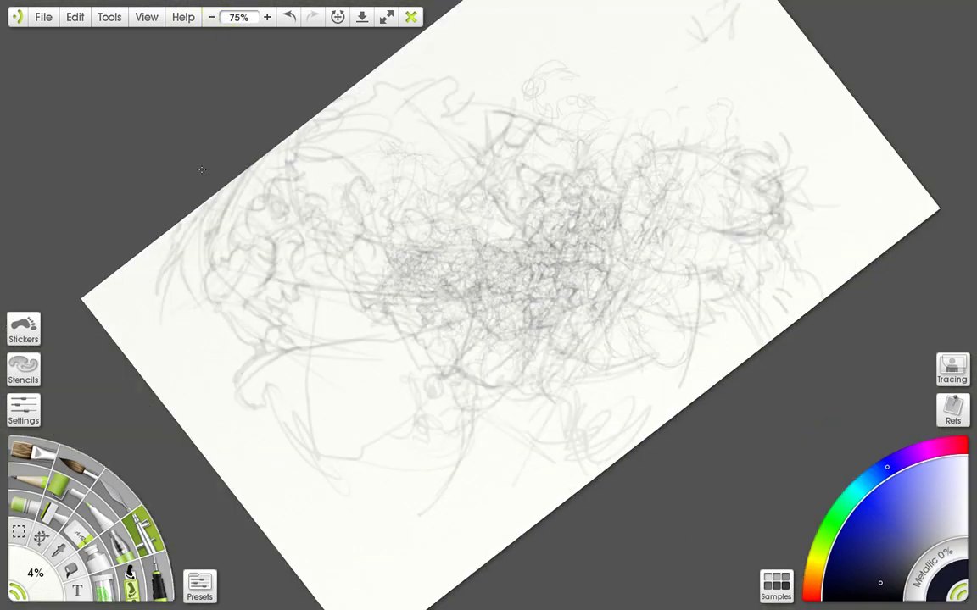
left_click(267, 16)
left_click(267, 16)
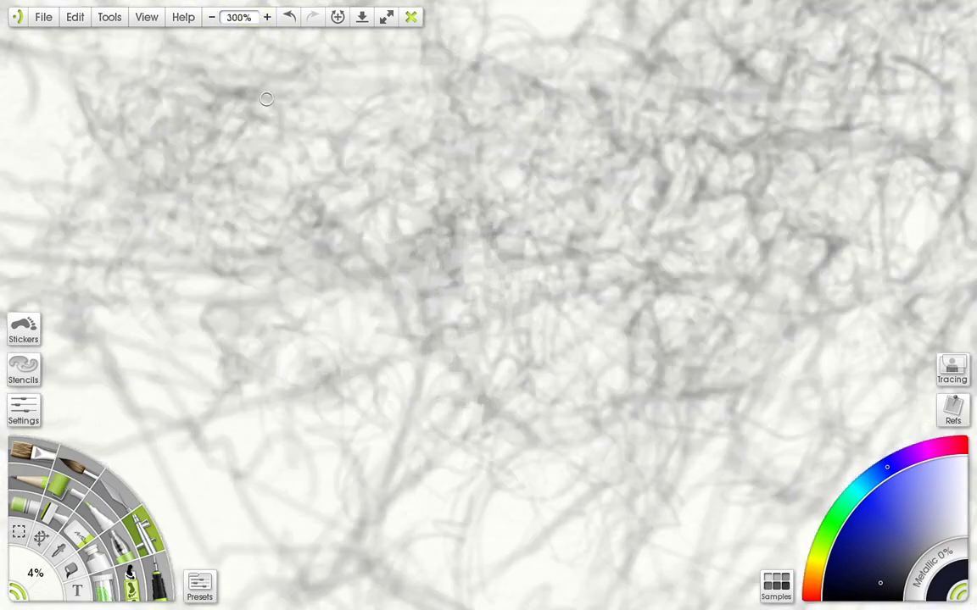
left_click(288, 17)
mouse_move(353, 166)
left_mouse_down()
mouse_move(381, 257)
mouse_move(343, 184)
mouse_move(372, 221)
mouse_move(452, 264)
mouse_move(321, 182)
mouse_move(442, 231)
left_mouse_up()
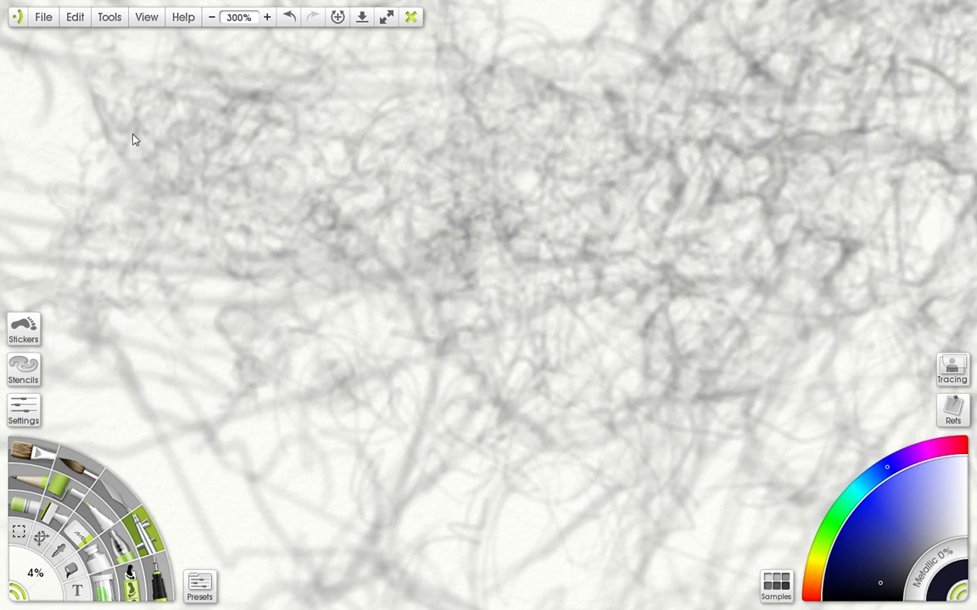
Step: Softly fill the mesh gaps along the neck and torso junction from rotated views at 300% zoom
mouse_move(131, 127)
left_mouse_down()
mouse_move(127, 92)
mouse_move(102, 102)
left_mouse_up()
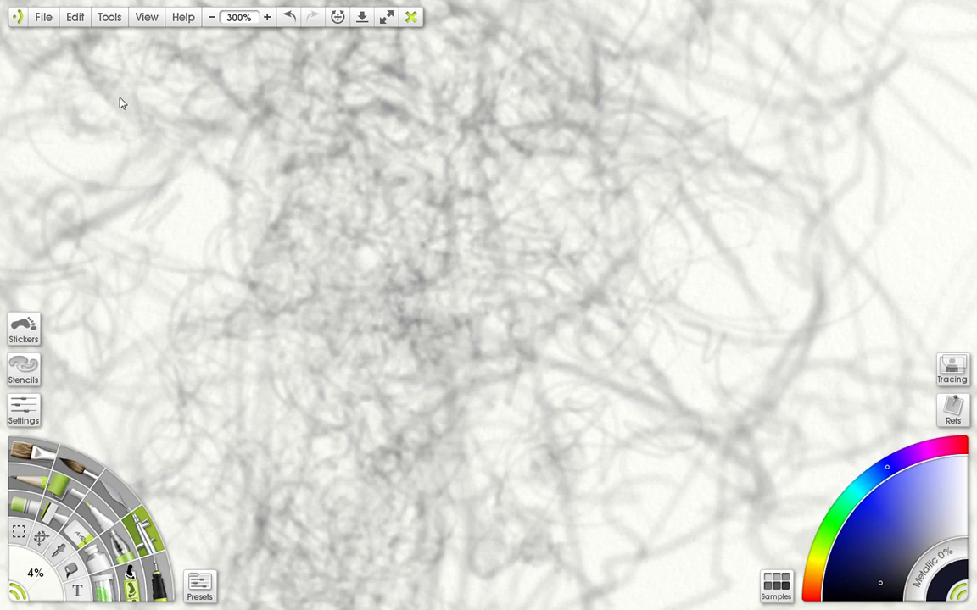
left_click_drag(142, 122, 82, 108)
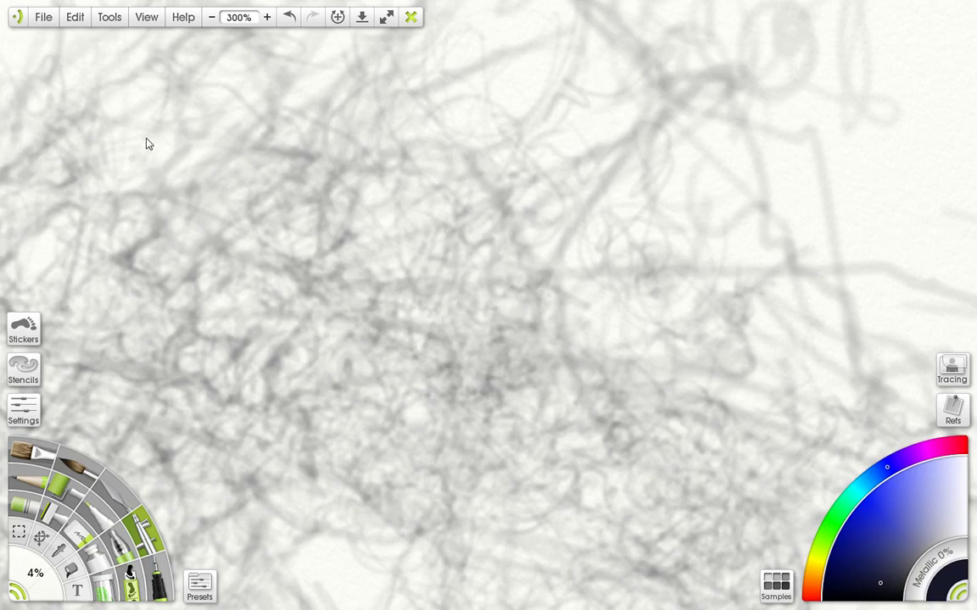
mouse_move(146, 144)
left_mouse_down()
mouse_move(95, 104)
mouse_move(205, 192)
left_mouse_up()
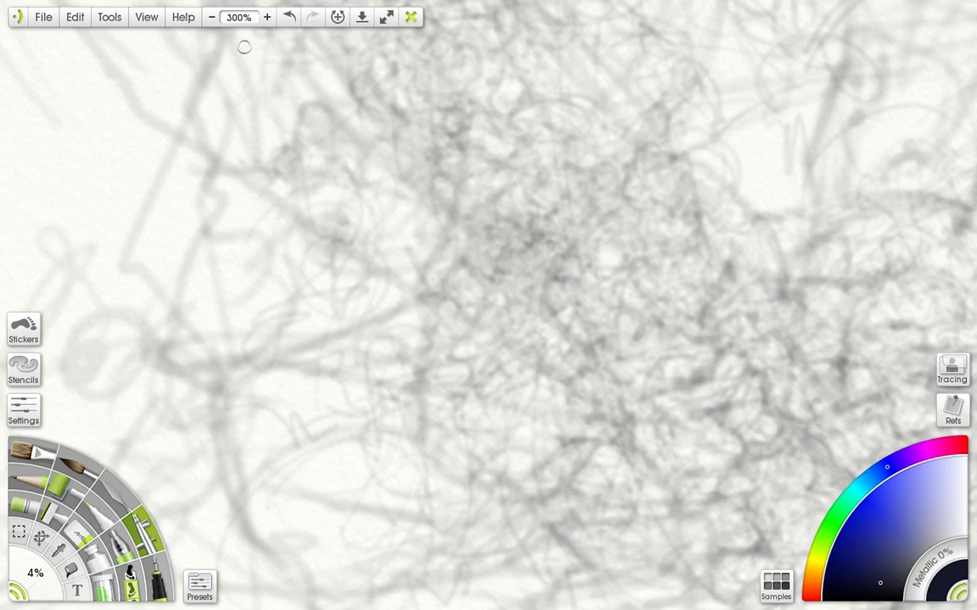
Step: Extend the 4% airbrush mesh from the torso and neck edges into the surrounding lines at 200% zoom
left_click(211, 17)
left_click(212, 17)
left_click(211, 17)
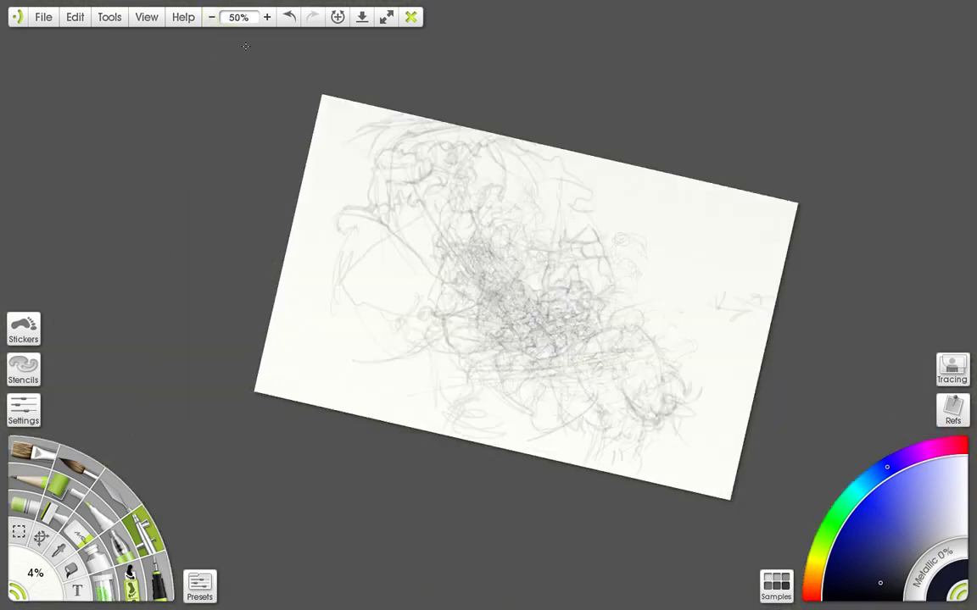
left_click_drag(147, 124, 78, 110)
left_click(267, 17)
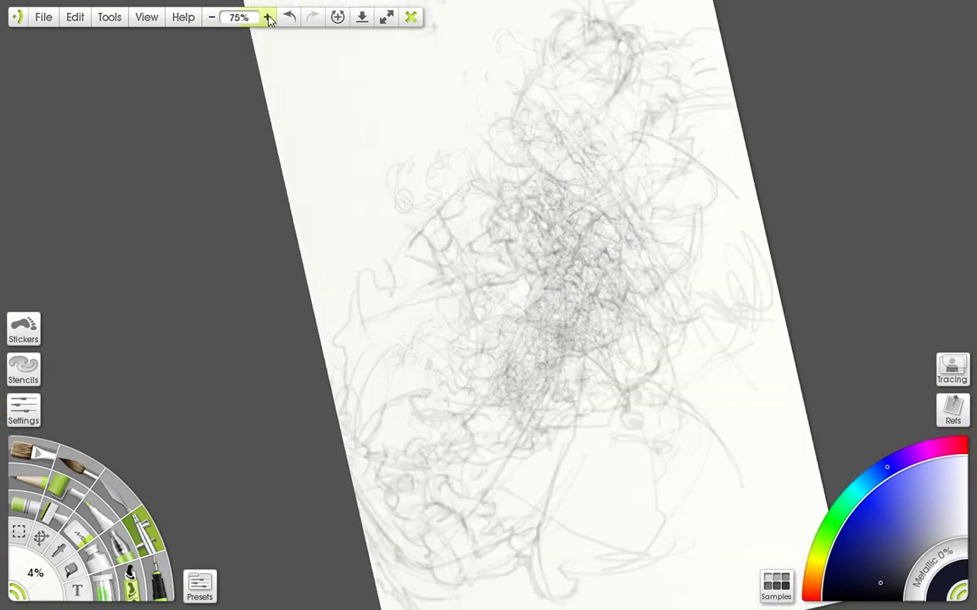
left_click(267, 17)
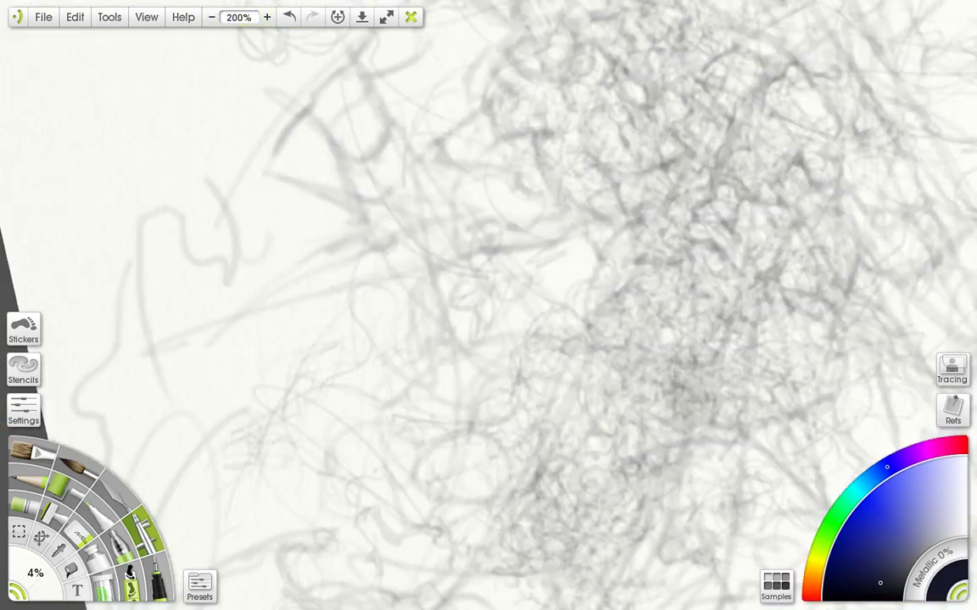
left_click_drag(824, 84, 759, 41)
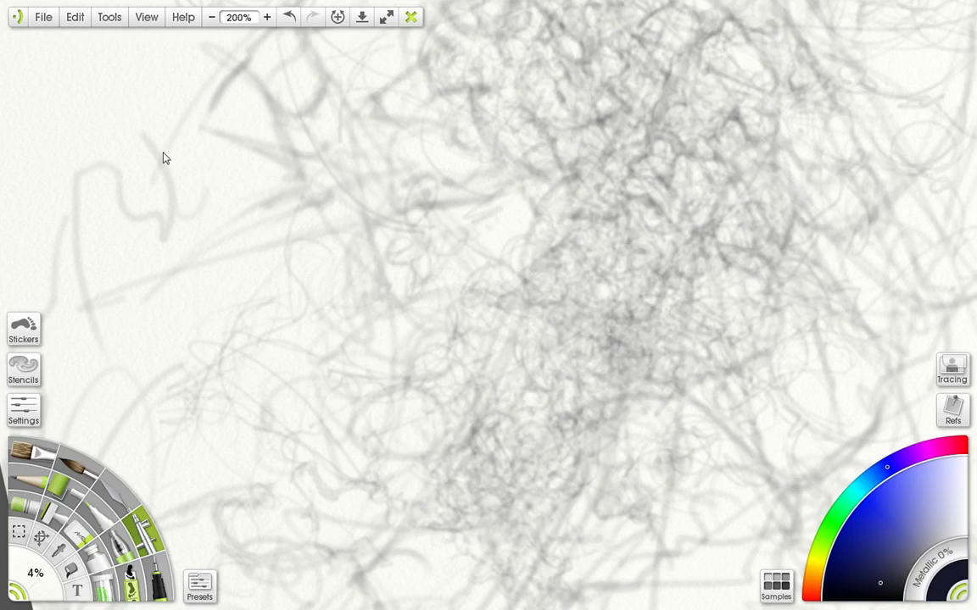
left_click_drag(149, 137, 184, 129)
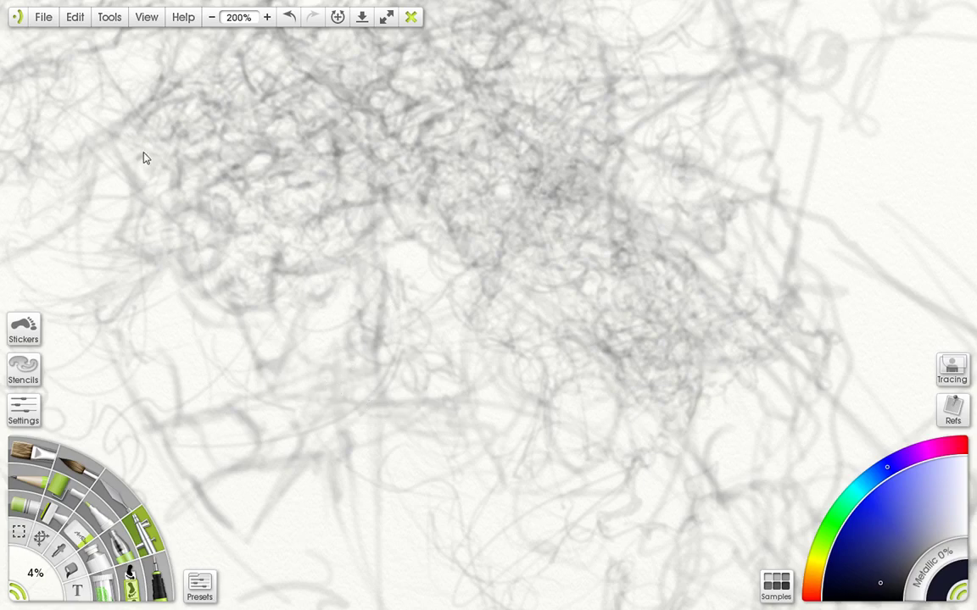
left_click_drag(143, 111, 96, 76)
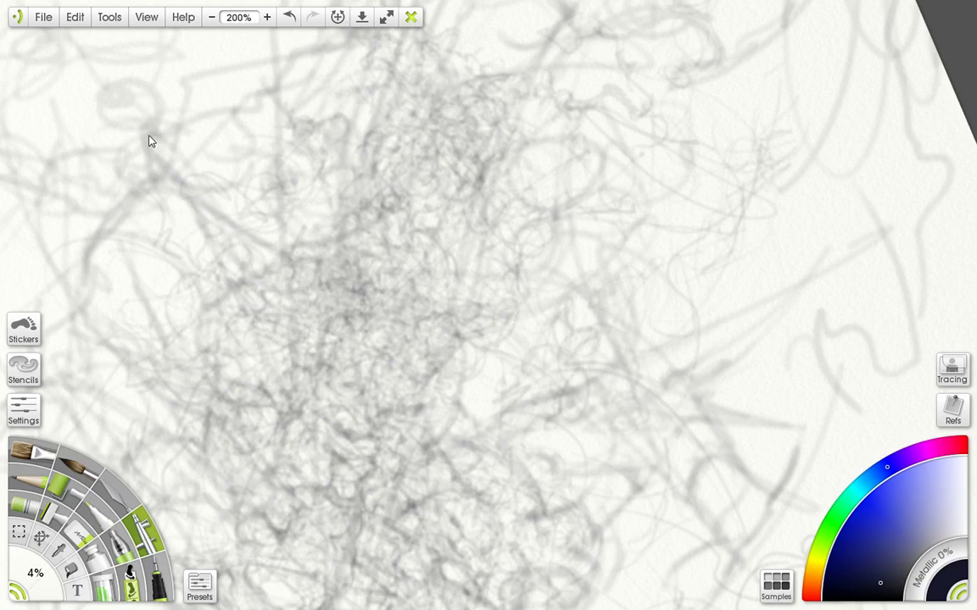
left_click_drag(149, 135, 71, 26)
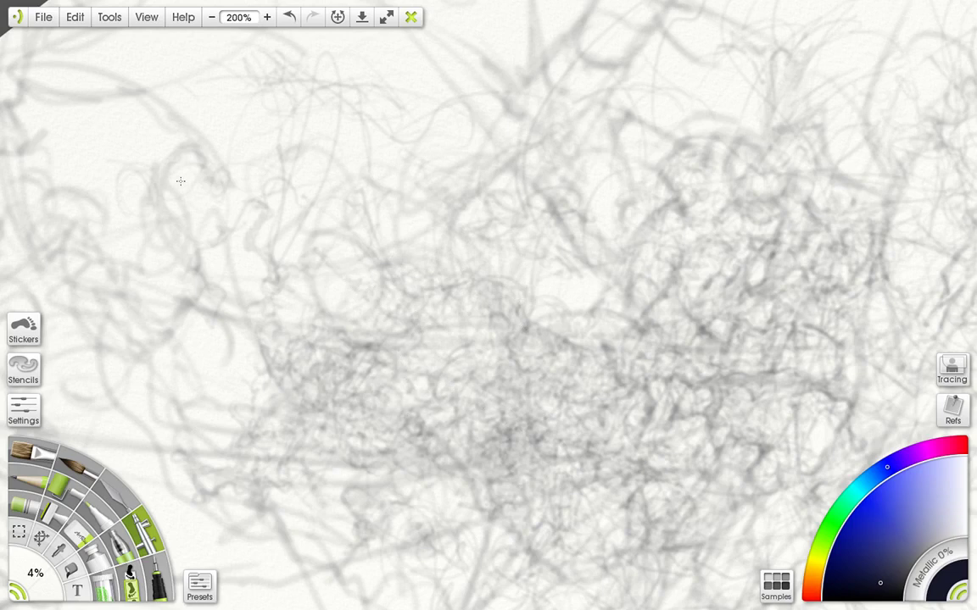
left_click_drag(137, 138, 141, 362)
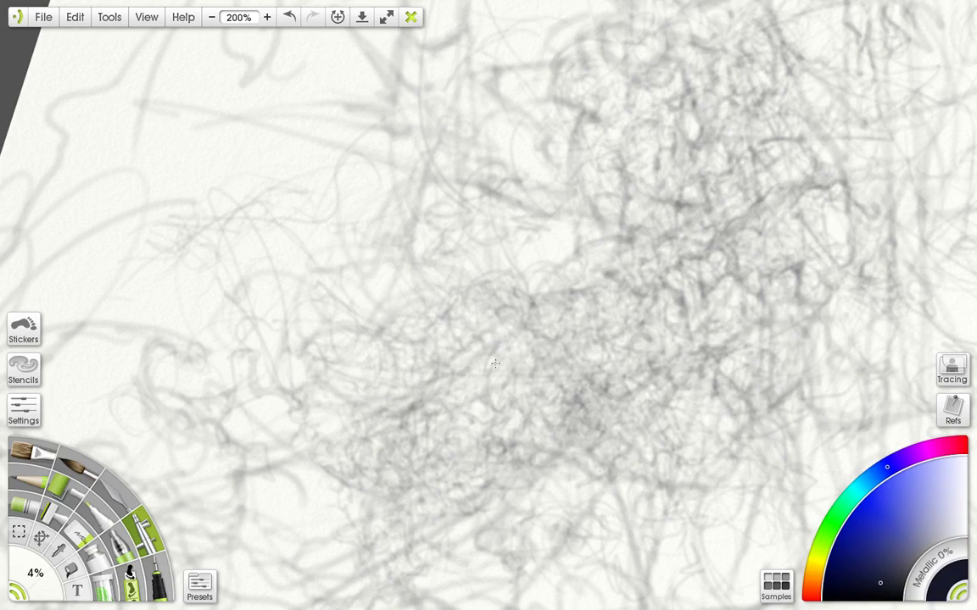
Step: Thicken the mesh texture along the outer edge of the torso with the 4% airbrush at 400% zoom
left_click(211, 17)
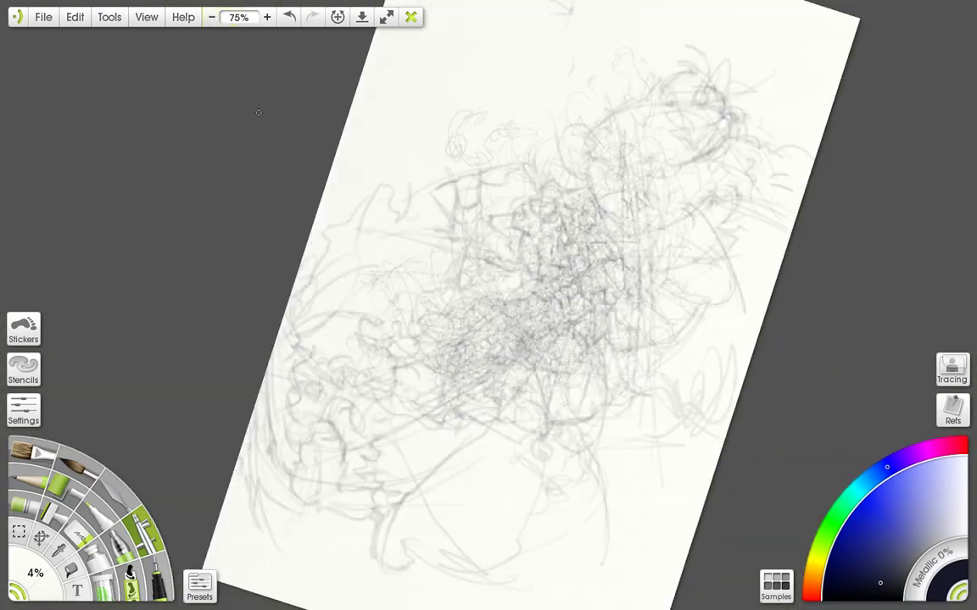
left_click_drag(149, 144, 48, 122)
left_click(267, 16)
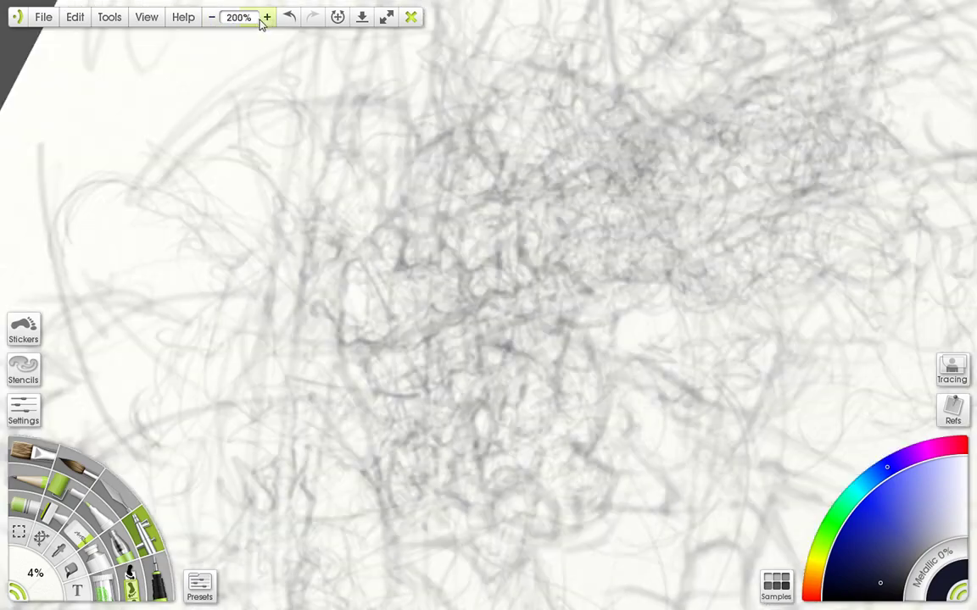
left_click(254, 18)
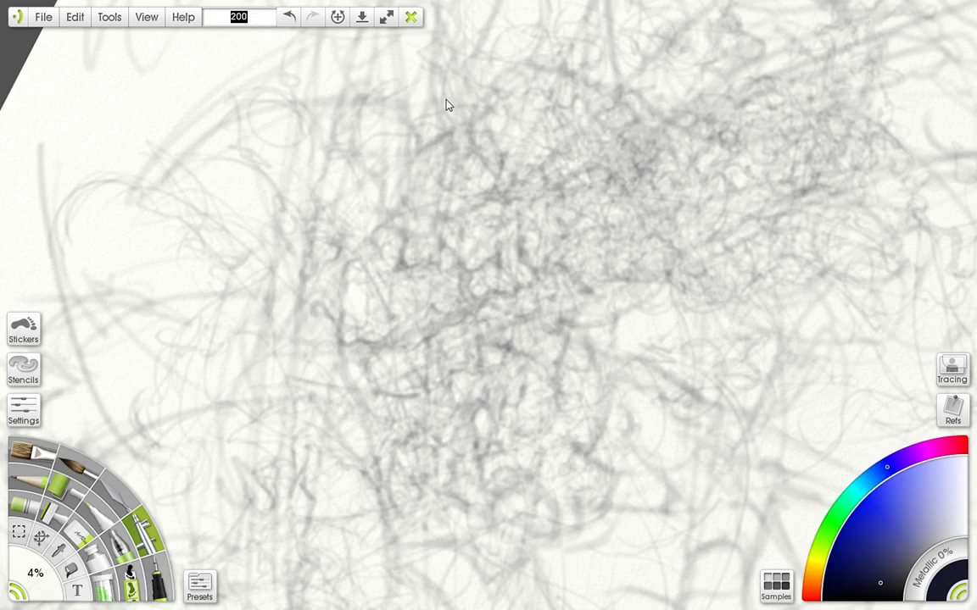
left_click(245, 18)
left_click(216, 19)
left_click(464, 184)
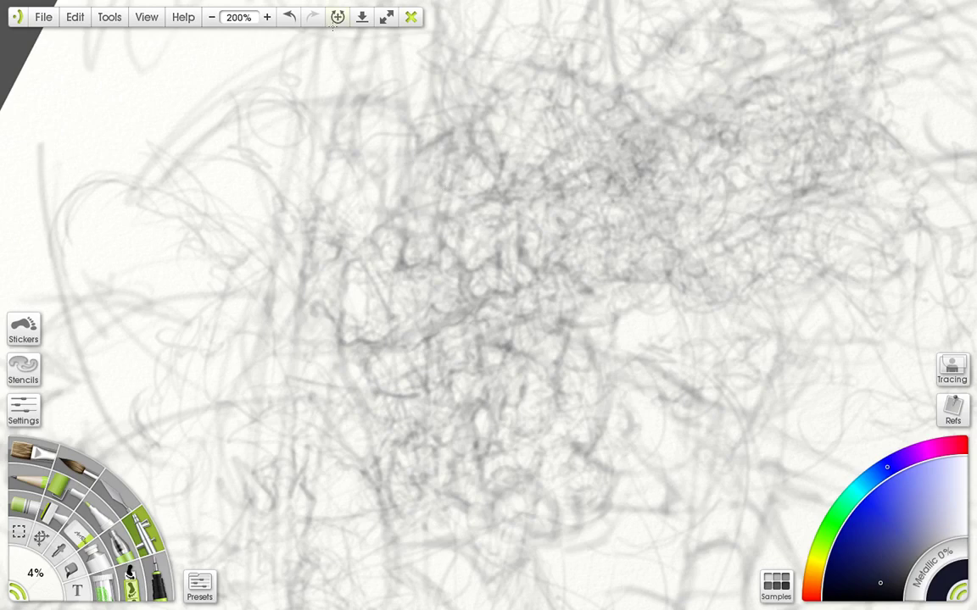
left_click(267, 17)
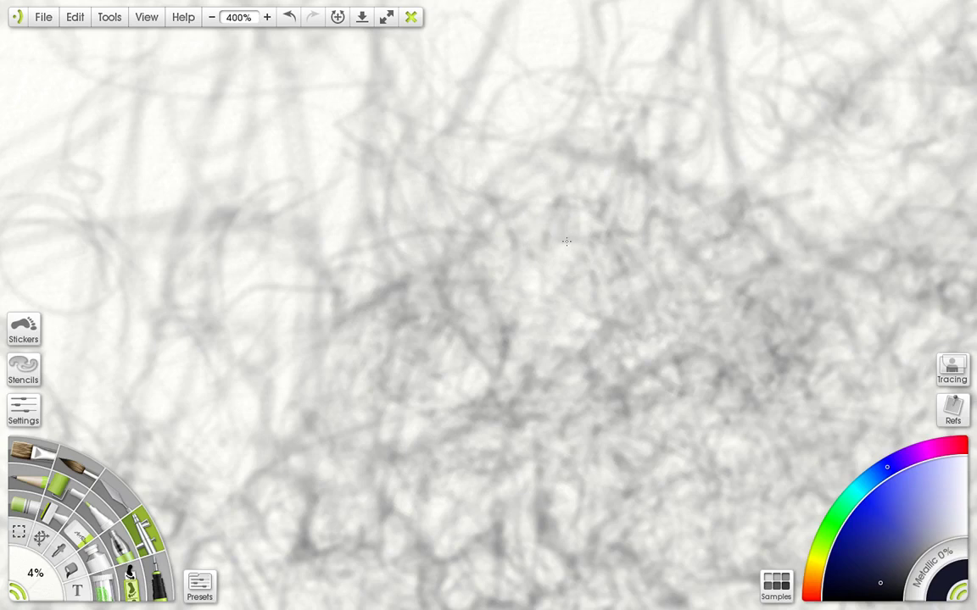
Step: Densify the neck mesh with tiny airbrush squiggles and soft shading at 300% to 500% zoom
left_click(213, 17)
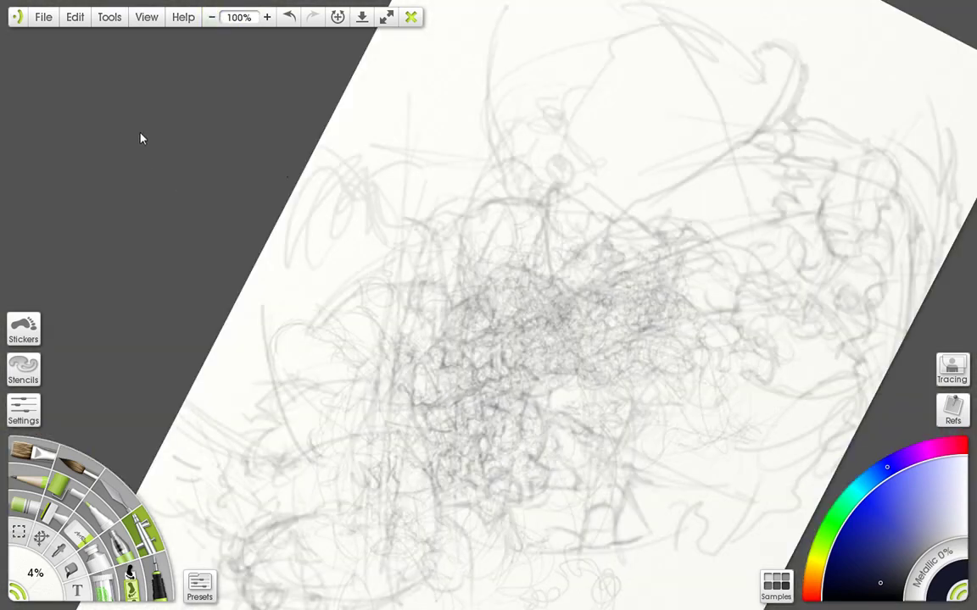
left_click_drag(150, 111, 153, 196)
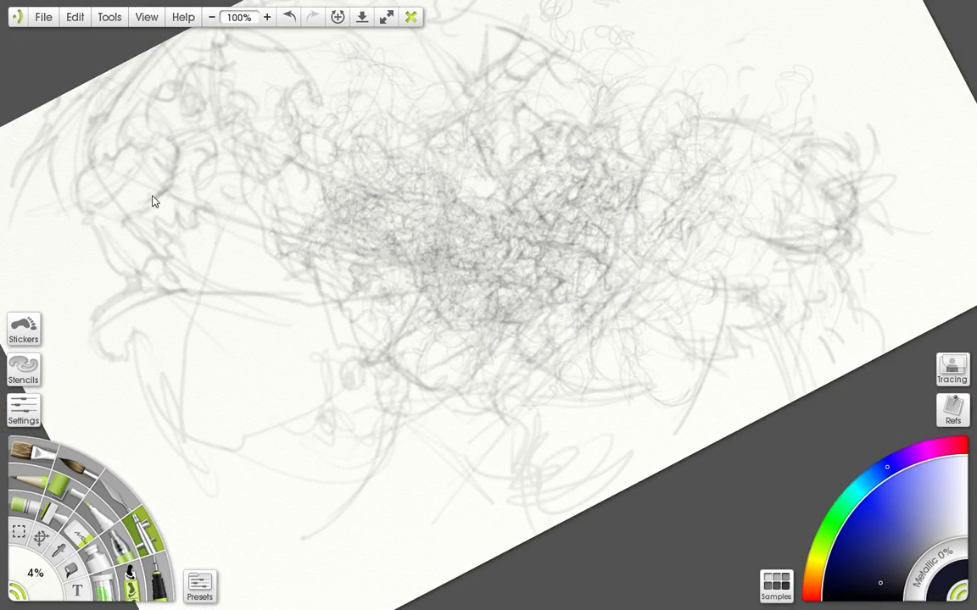
left_click(266, 19)
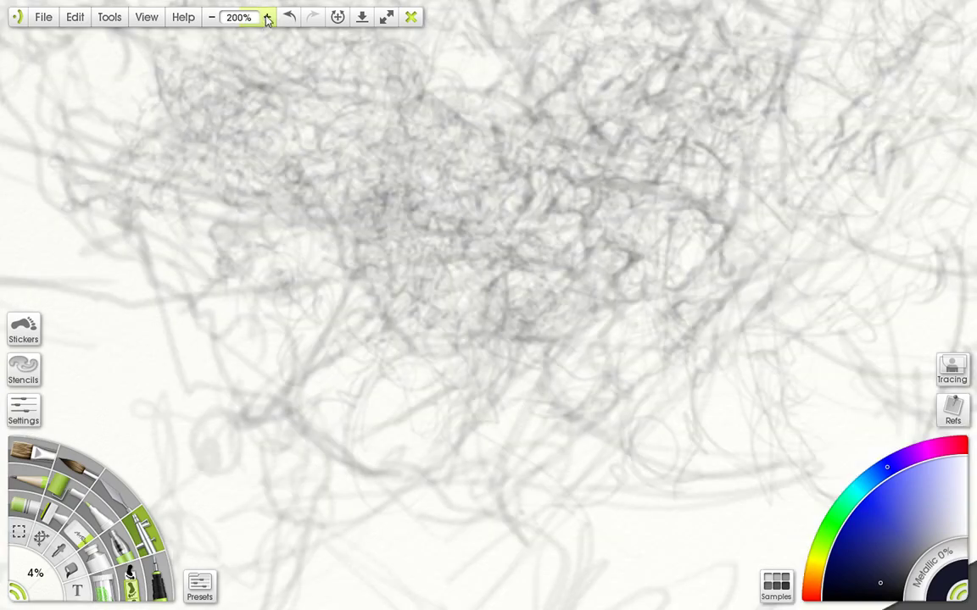
left_click(266, 19)
left_click_drag(304, 116, 571, 343)
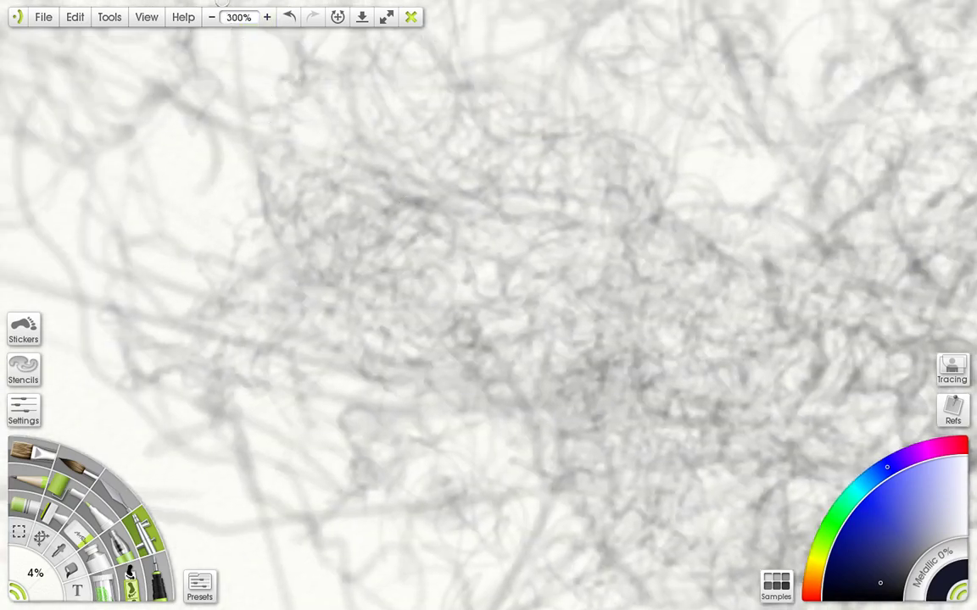
left_click(267, 19)
left_click(266, 19)
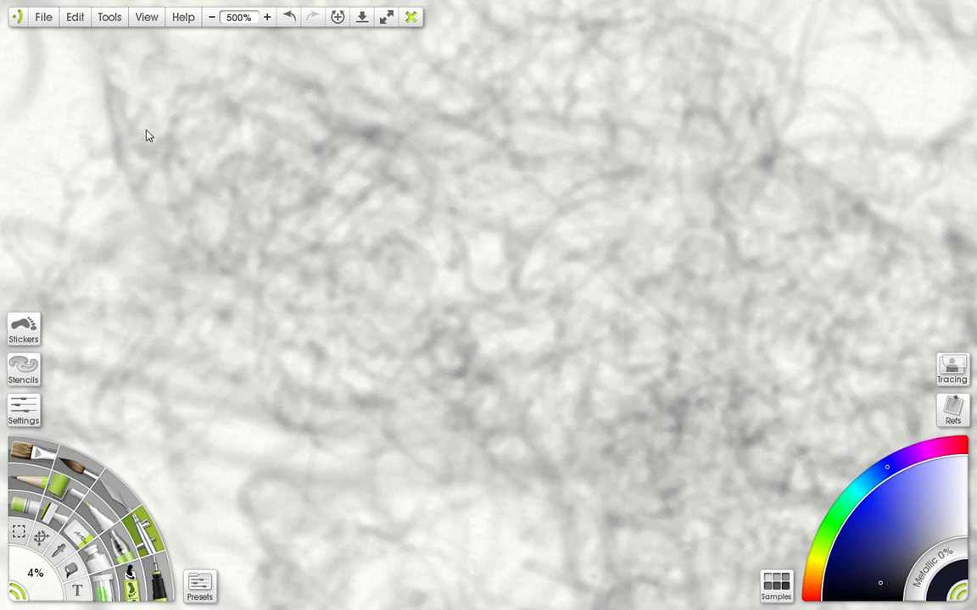
left_click_drag(145, 130, 106, 133)
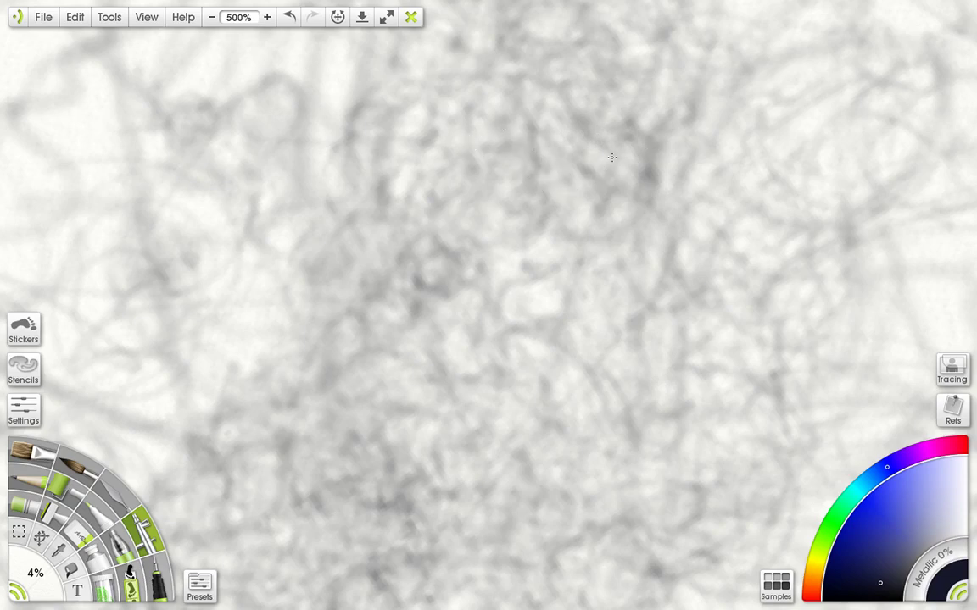
Step: Airbrush a rounded loop in the open gap between the neck mesh and the head at 400% zoom
left_click(212, 17)
left_click(213, 17)
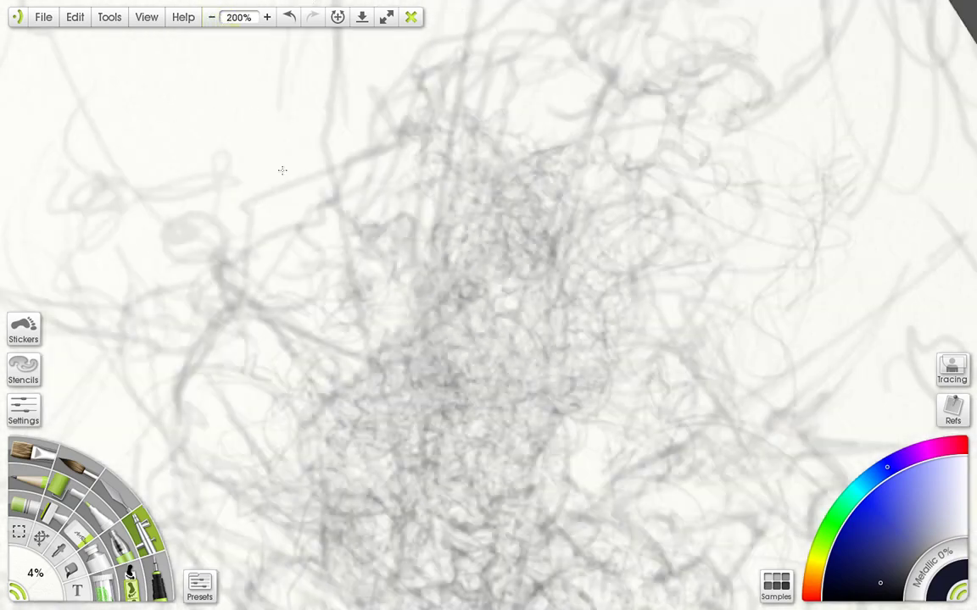
left_click_drag(150, 121, 80, 95)
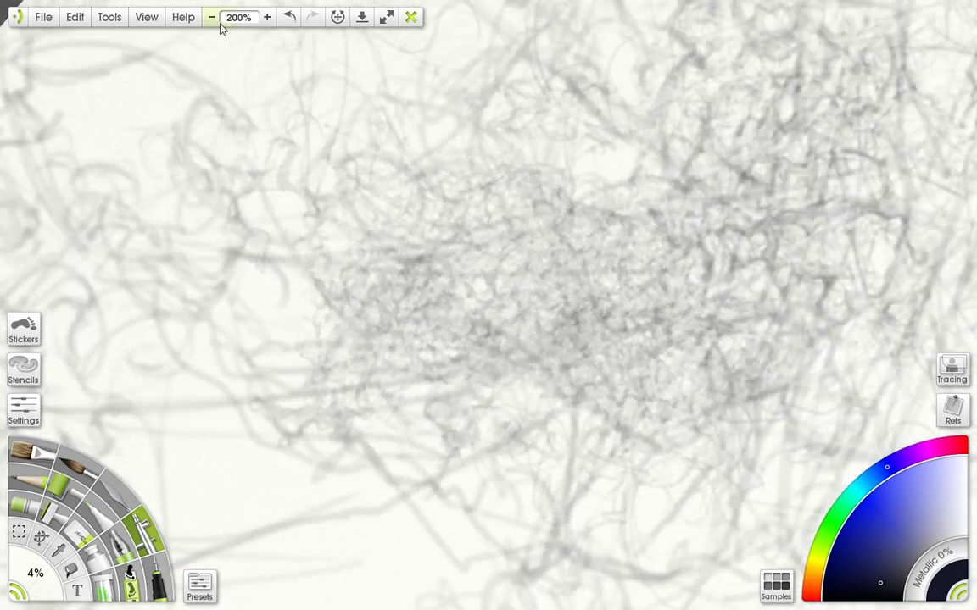
left_click(211, 17)
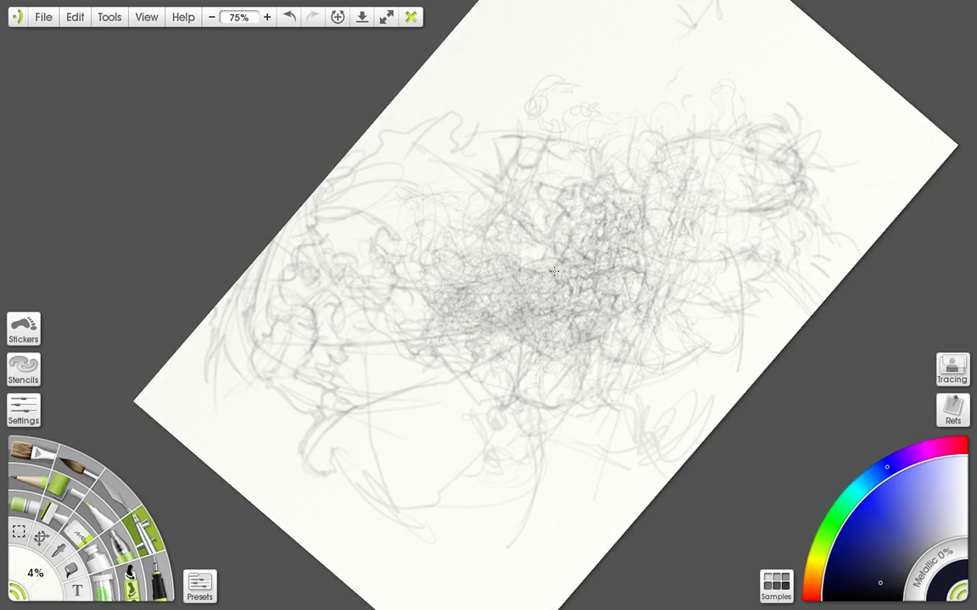
left_click(267, 16)
left_click(267, 17)
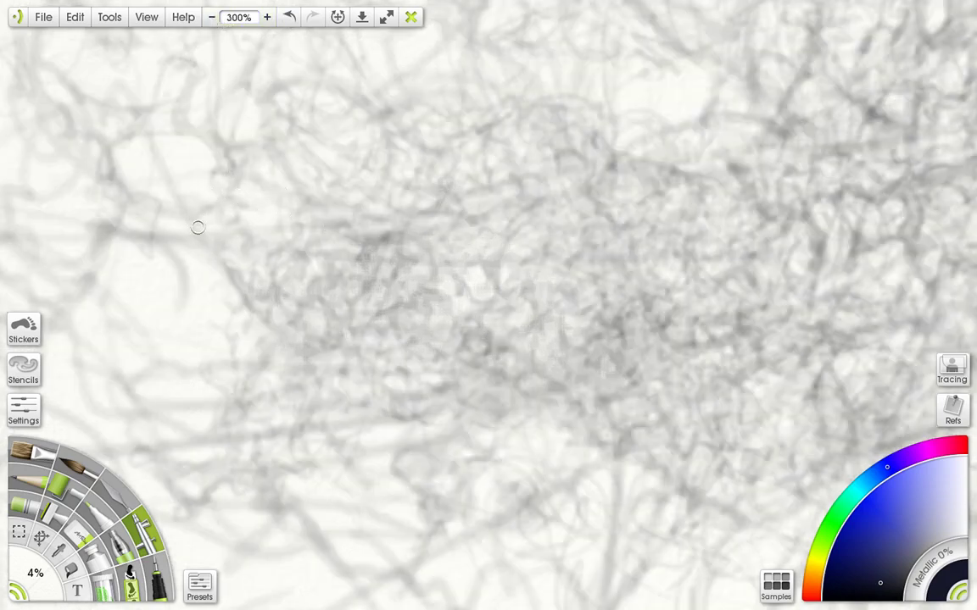
left_click(266, 18)
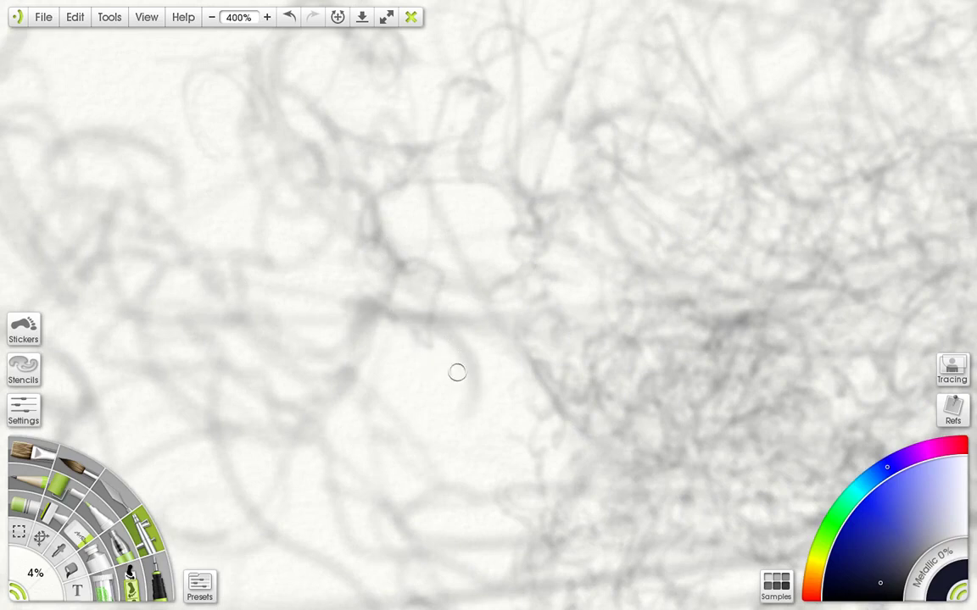
left_click_drag(454, 343, 429, 431)
mouse_move(374, 390)
left_mouse_down()
mouse_move(447, 429)
mouse_move(479, 386)
left_mouse_up()
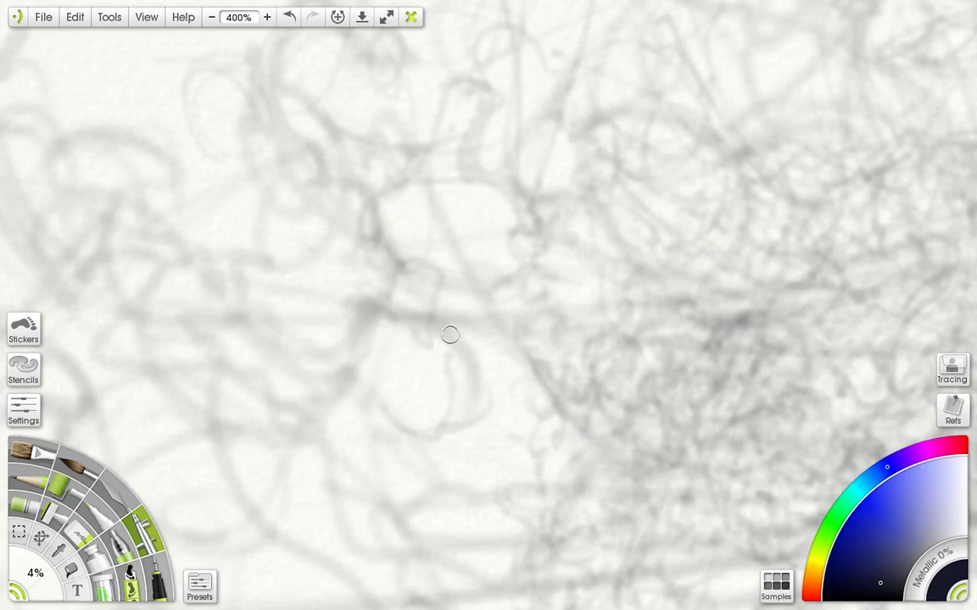
mouse_move(449, 334)
left_mouse_down()
mouse_move(469, 413)
mouse_move(477, 381)
mouse_move(479, 409)
mouse_move(543, 380)
left_mouse_up()
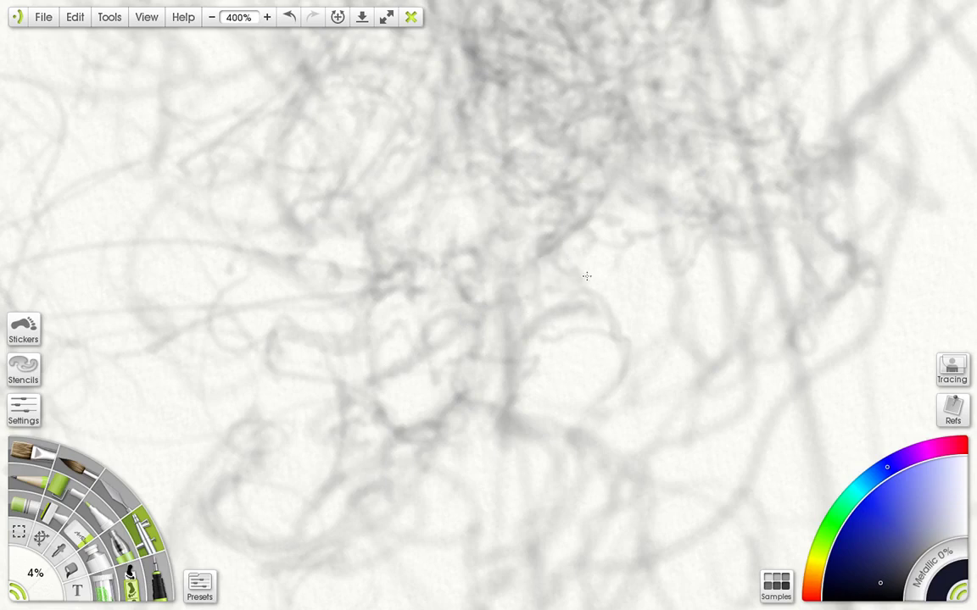
Step: Reinforce the rounded loop beside the neck with nested curved strokes along its inner and outer edges
left_click_drag(638, 355, 608, 414)
left_click_drag(636, 375, 598, 416)
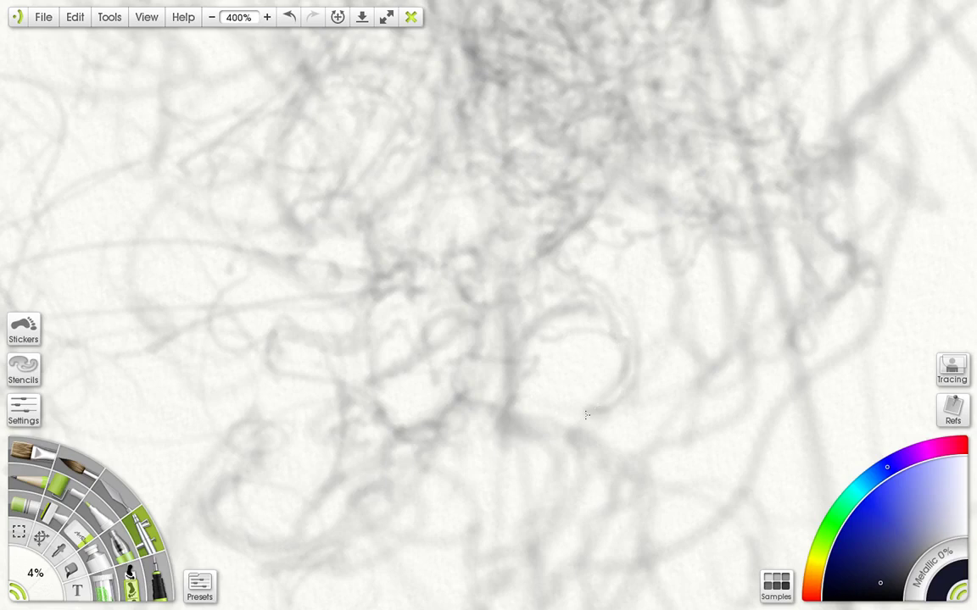
mouse_move(520, 361)
left_mouse_down()
mouse_move(534, 374)
mouse_move(547, 334)
mouse_move(561, 346)
left_mouse_up()
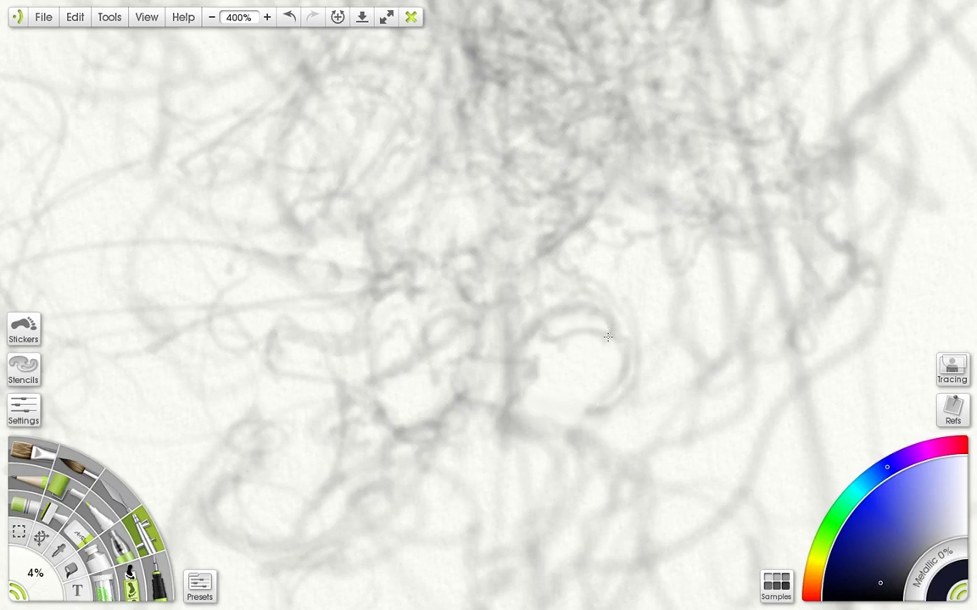
mouse_move(616, 306)
left_mouse_down()
mouse_move(631, 301)
mouse_move(638, 329)
left_mouse_up()
mouse_move(616, 286)
left_mouse_down()
mouse_move(624, 346)
mouse_move(645, 354)
mouse_move(633, 282)
mouse_move(576, 260)
mouse_move(596, 270)
mouse_move(591, 249)
mouse_move(605, 250)
mouse_move(659, 329)
mouse_move(622, 259)
left_mouse_up()
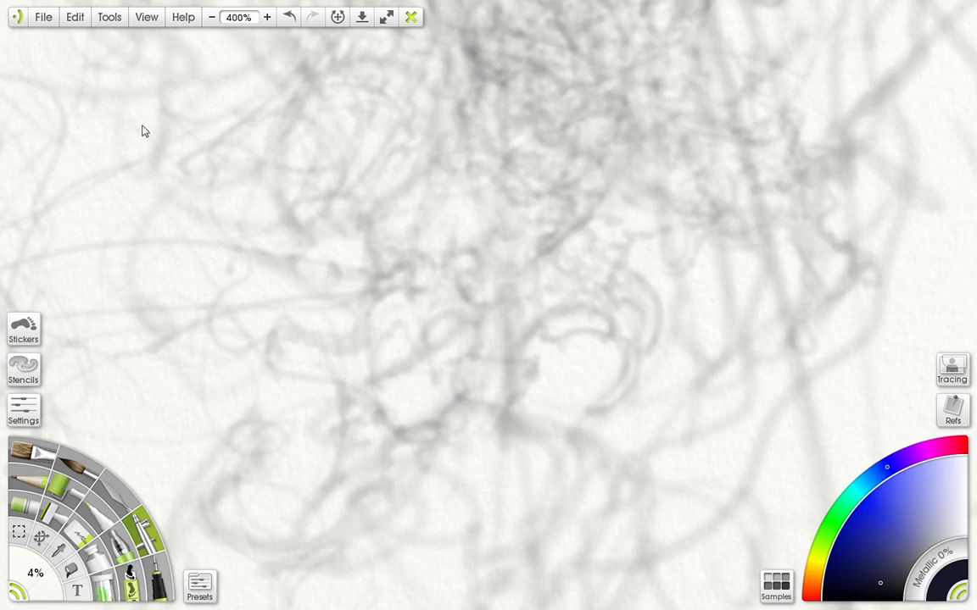
left_click_drag(142, 127, 85, 137)
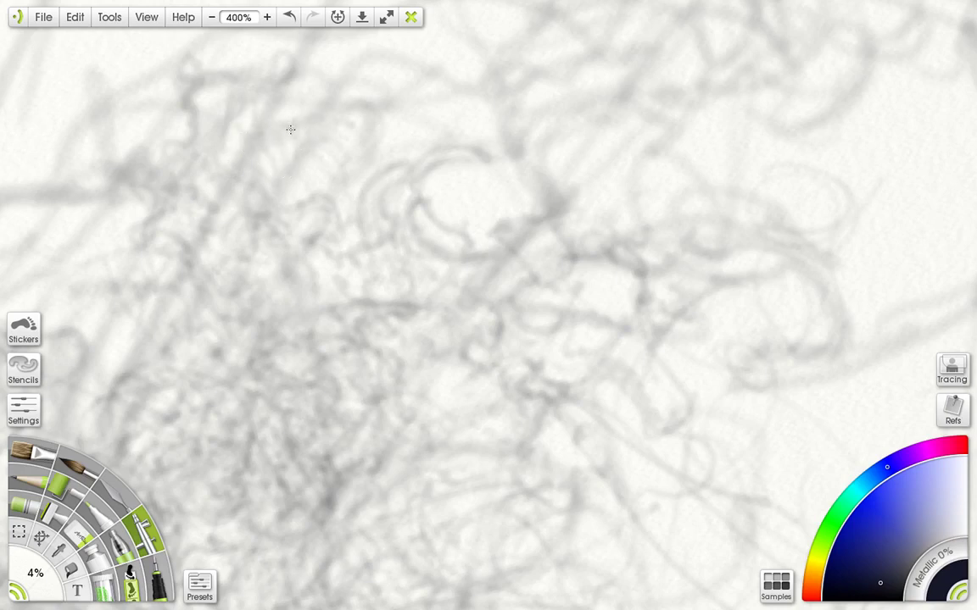
left_click_drag(138, 117, 74, 79)
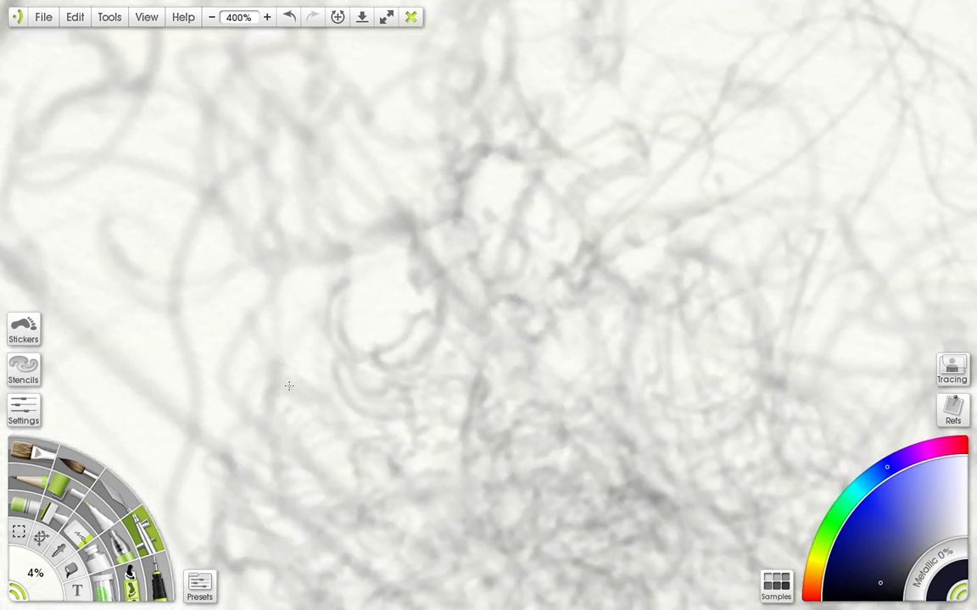